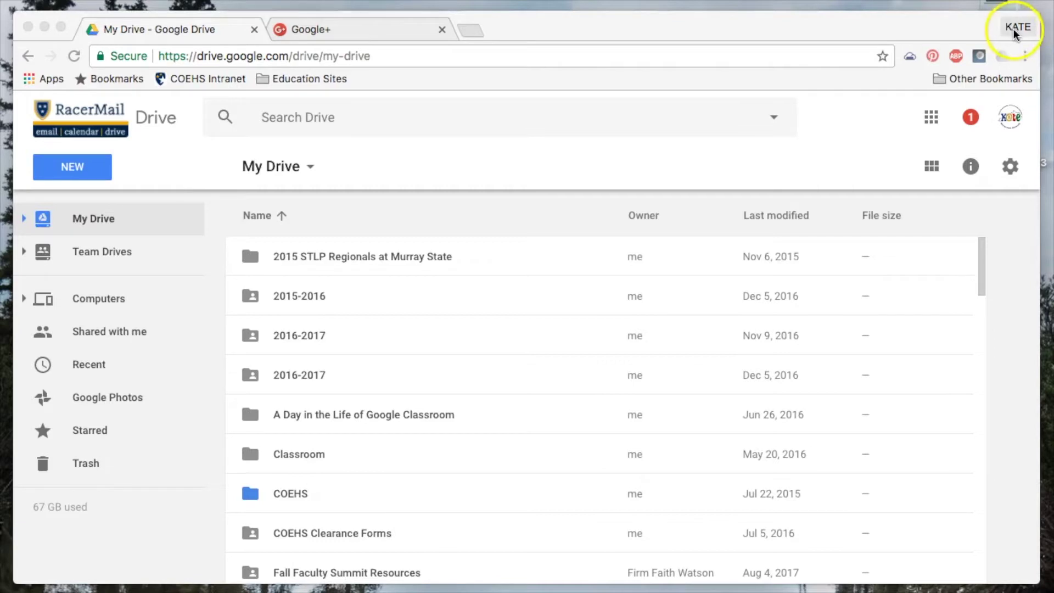
- Check which browser profile is in use and open the people management window
{"action": "left_click", "coordinate": [1017, 29]}
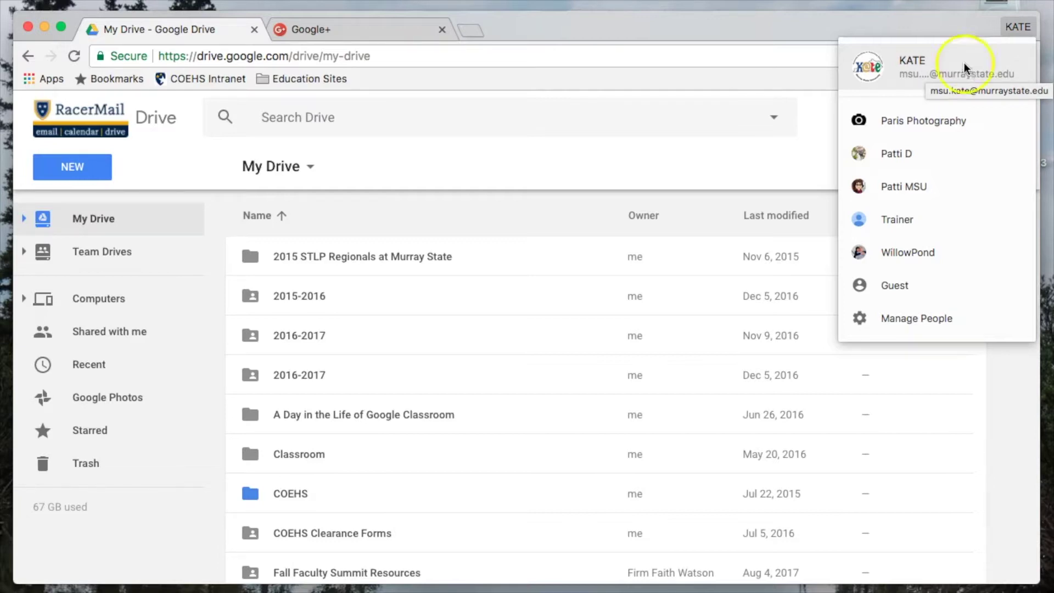
{"action": "left_click", "coordinate": [776, 23]}
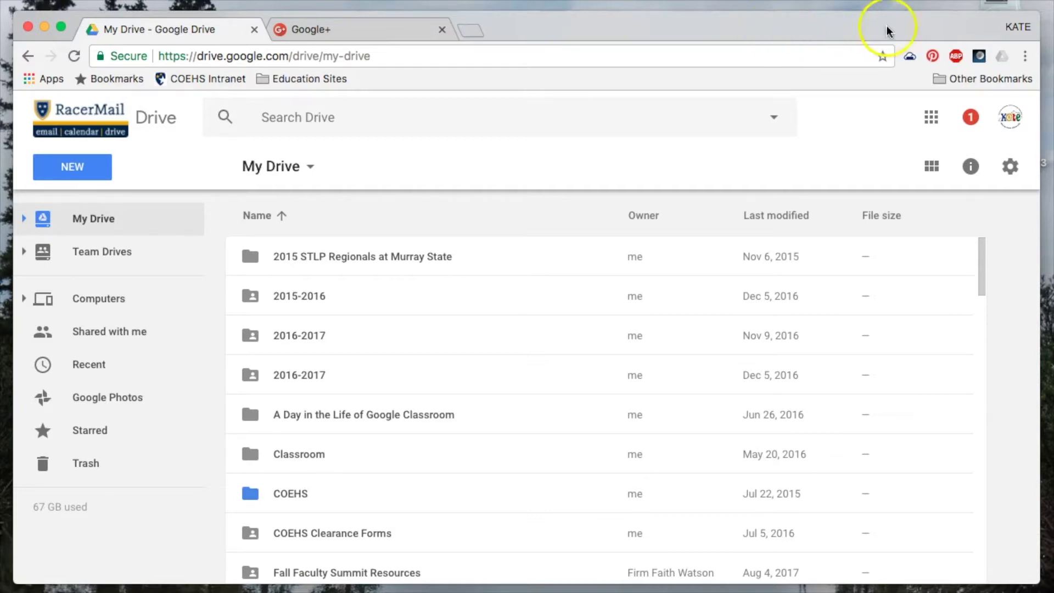
{"action": "left_click", "coordinate": [1015, 29]}
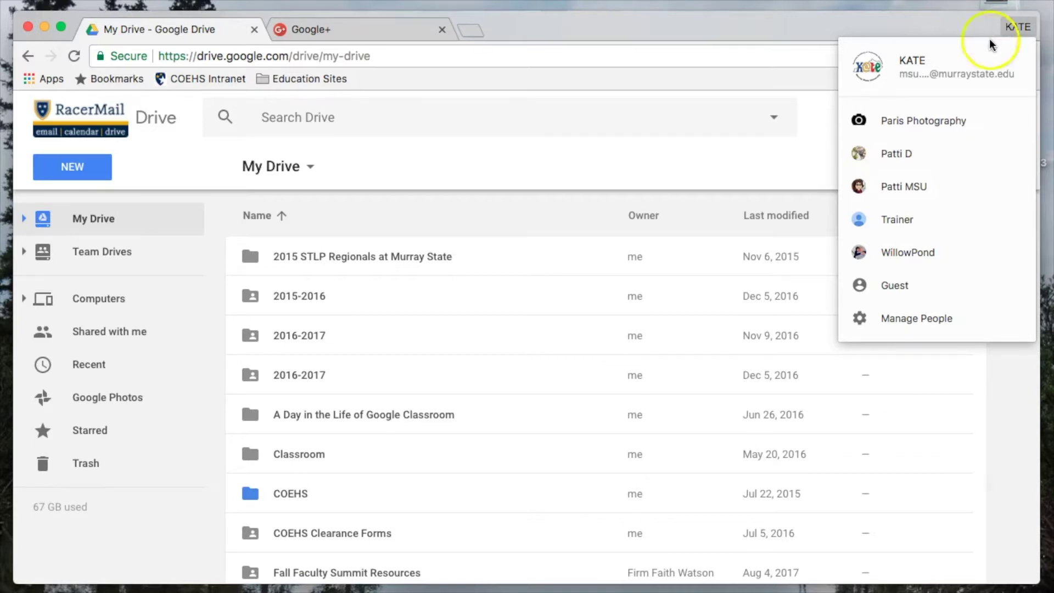
{"action": "left_click", "coordinate": [924, 316]}
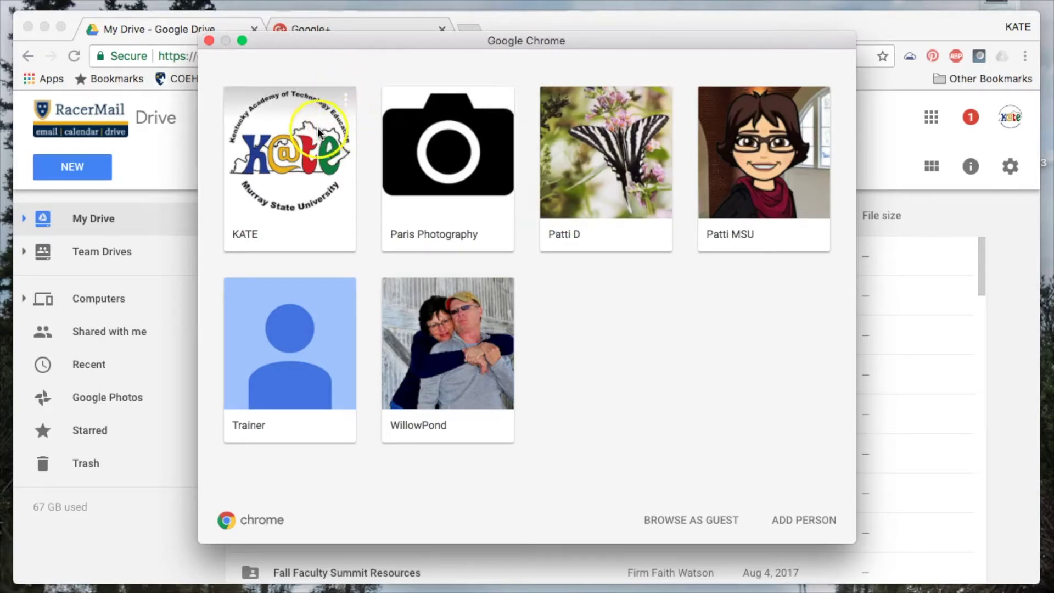
- Examine the option to remove the KATE profile from this device and leave the people manager without removing it
{"action": "left_click", "coordinate": [345, 99]}
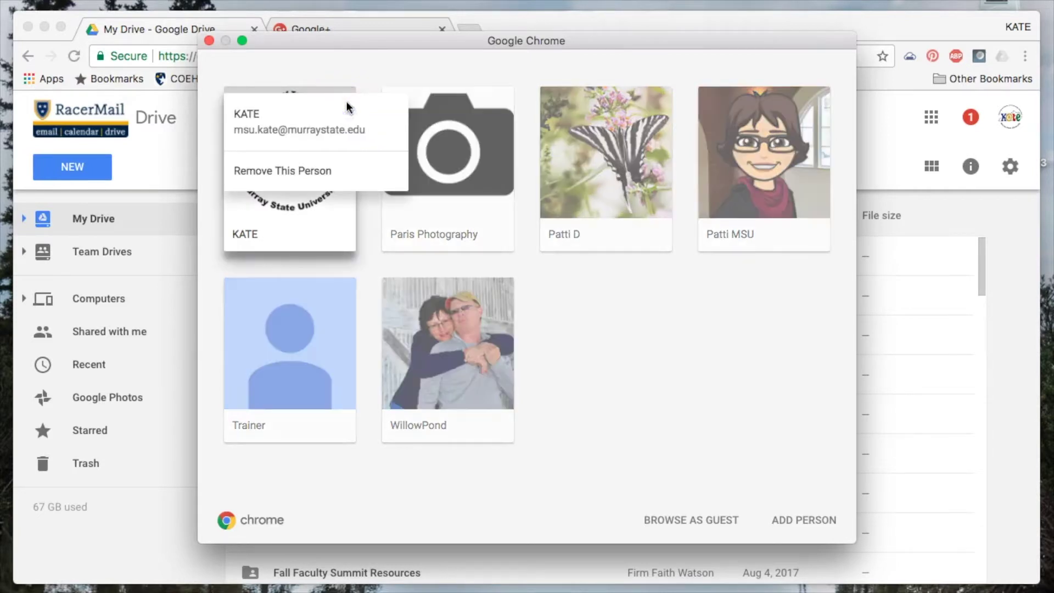
{"action": "left_click", "coordinate": [311, 176]}
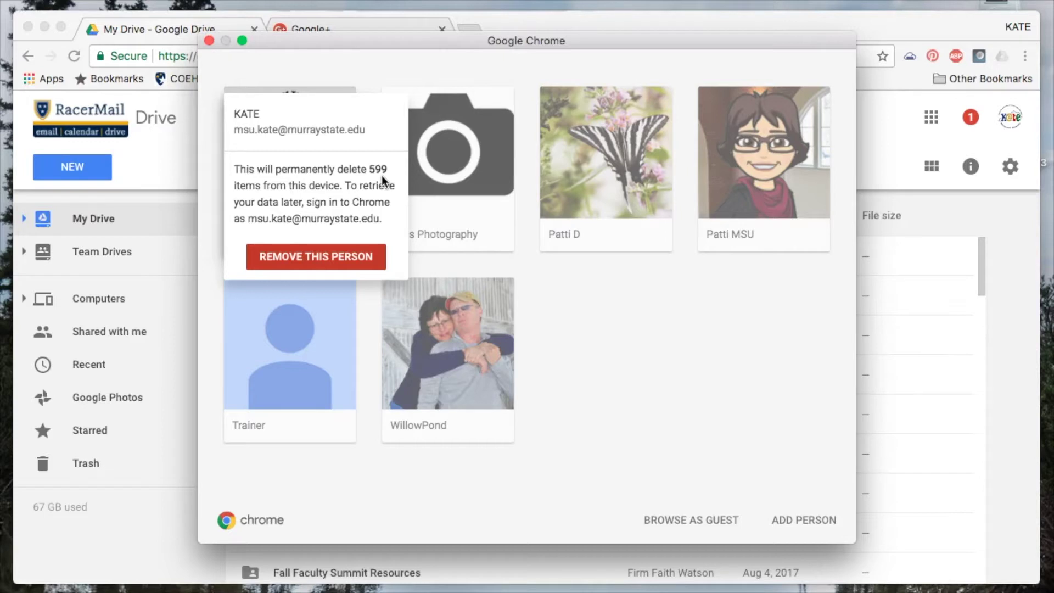
{"action": "left_click", "coordinate": [764, 364]}
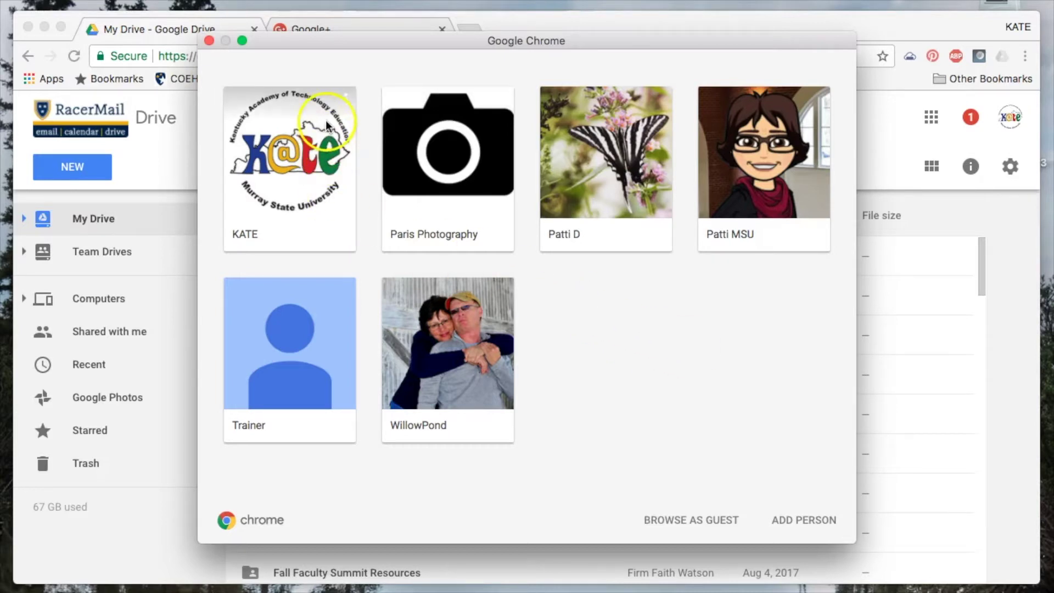
{"action": "left_click", "coordinate": [346, 100]}
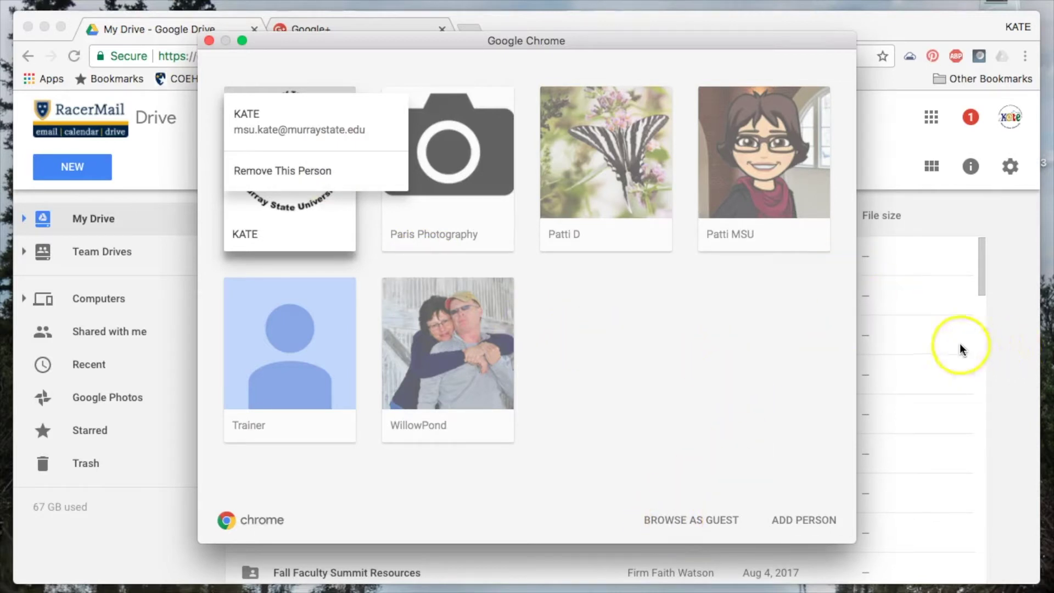
{"action": "left_click", "coordinate": [1015, 327]}
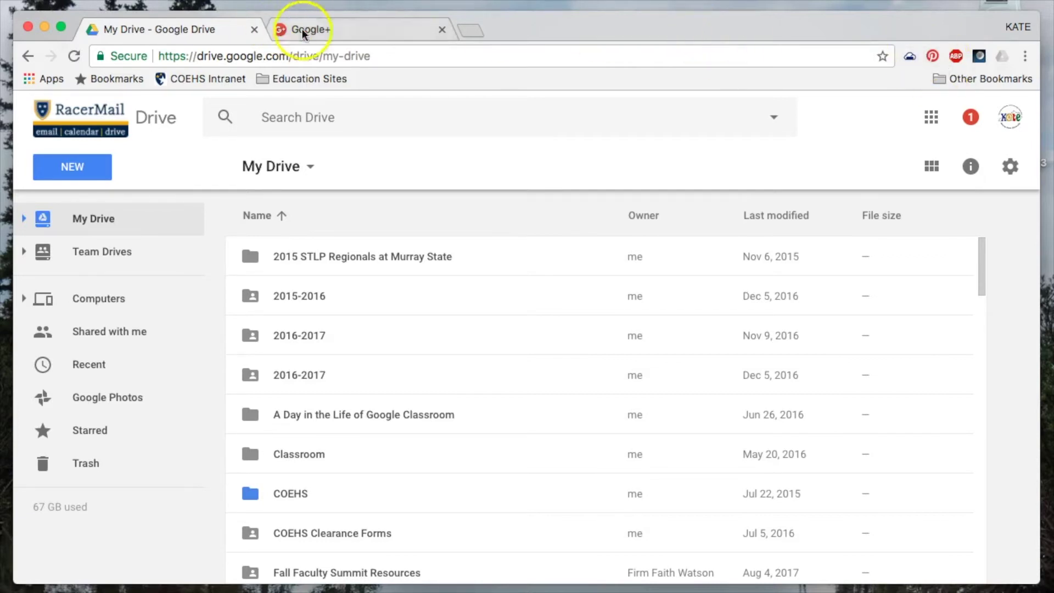
- Open a new tab and display the Google apps launcher
{"action": "left_click", "coordinate": [471, 31]}
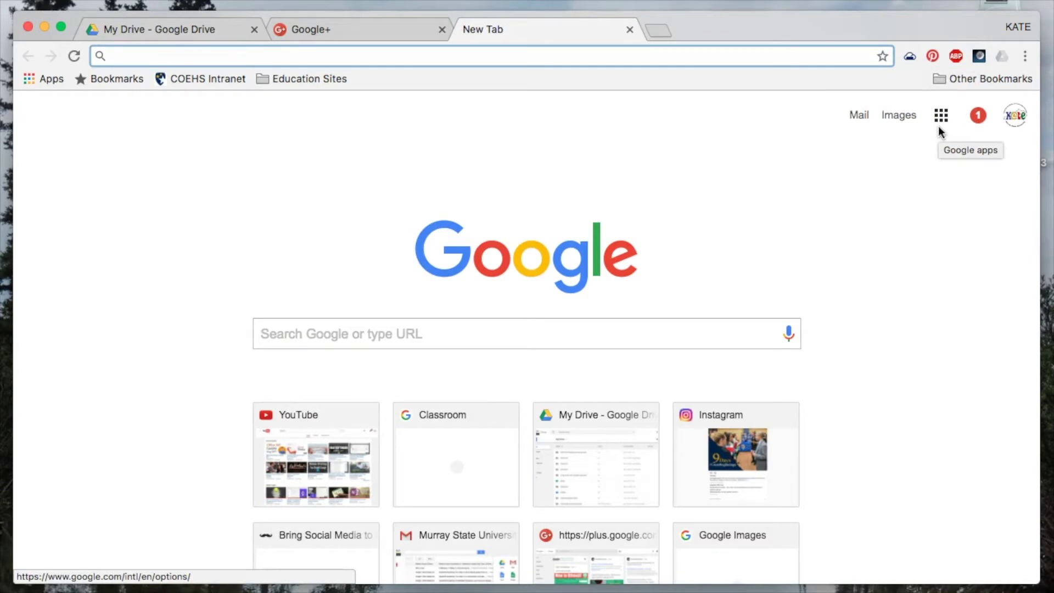
{"action": "left_click", "coordinate": [941, 122]}
{"action": "left_click", "coordinate": [941, 120]}
{"action": "left_click", "coordinate": [792, 204]}
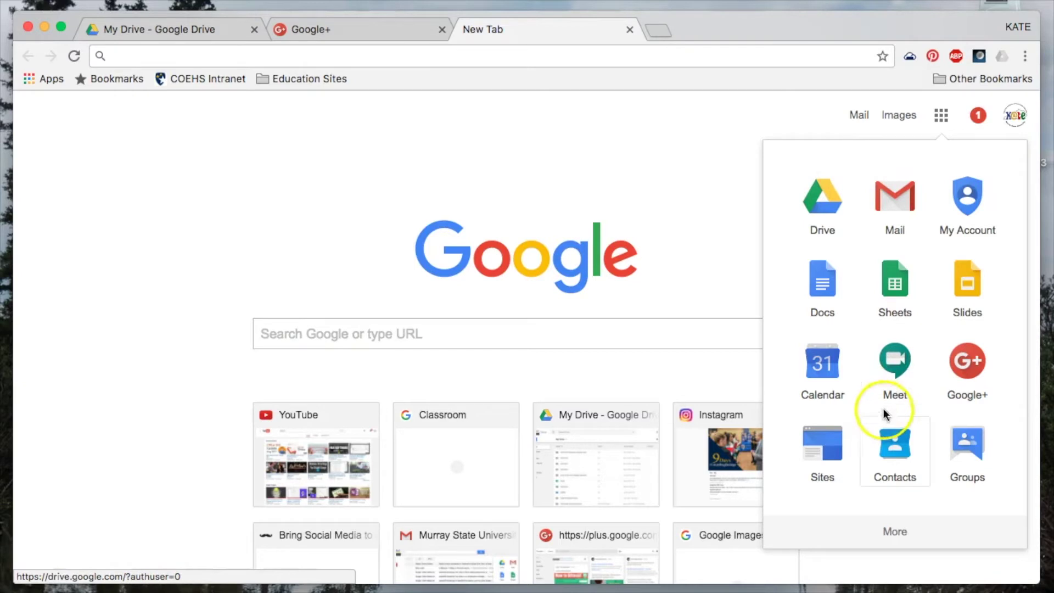
- Rearrange the launcher so Calendar follows Mail in the first row and My Account sits between Meet and Google+
{"action": "left_click_drag", "start_coordinate": [874, 293], "coordinate": [838, 282]}
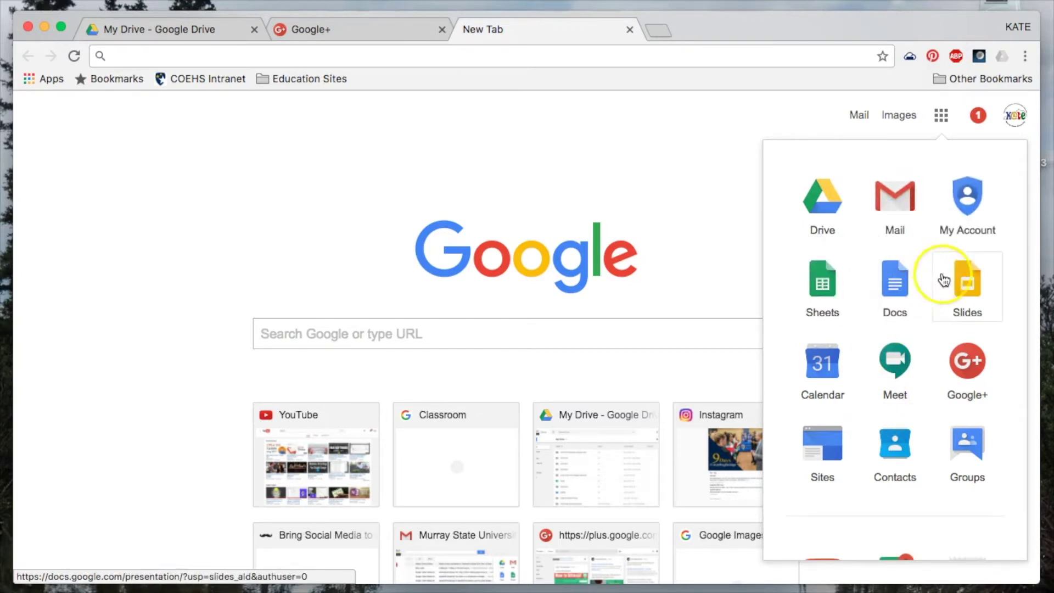
{"action": "left_click_drag", "start_coordinate": [906, 278], "coordinate": [826, 280]}
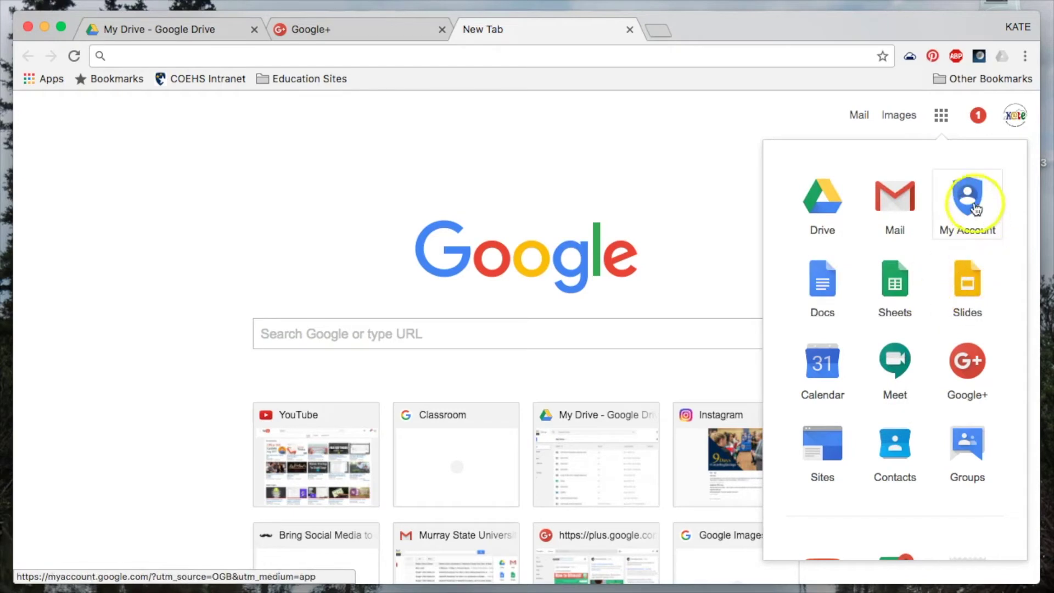
{"action": "left_click_drag", "start_coordinate": [970, 206], "coordinate": [911, 404]}
{"action": "left_click_drag", "start_coordinate": [967, 281], "coordinate": [943, 219]}
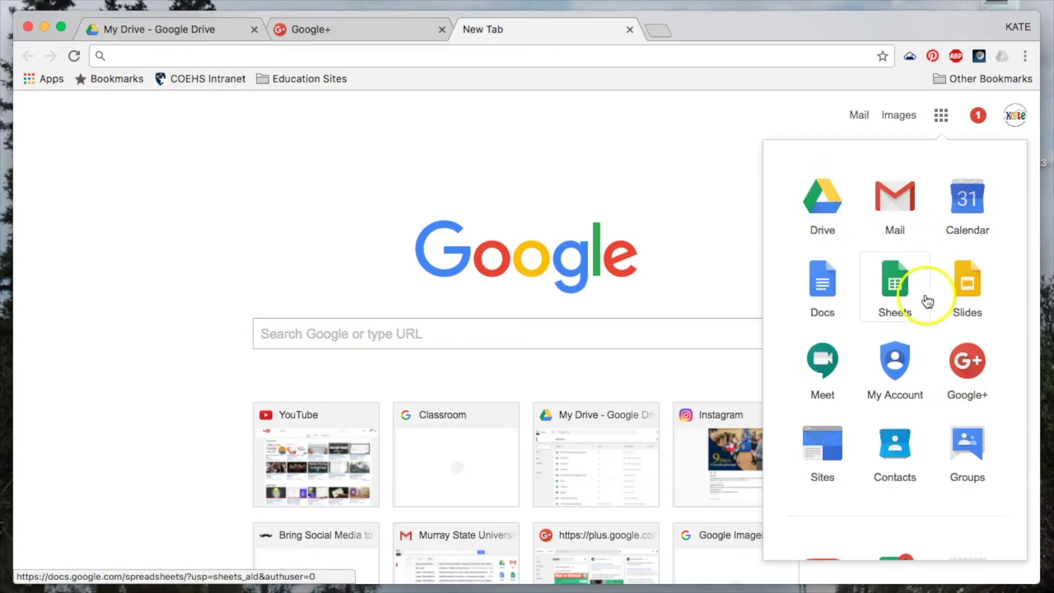
- Move Sheets after Slides and Google+ to the start of the launcher's second row, and look through the additional apps
{"action": "left_click_drag", "start_coordinate": [928, 301], "coordinate": [987, 295]}
{"action": "left_click_drag", "start_coordinate": [969, 360], "coordinate": [801, 277]}
{"action": "left_click_drag", "start_coordinate": [945, 325], "coordinate": [945, 325]}
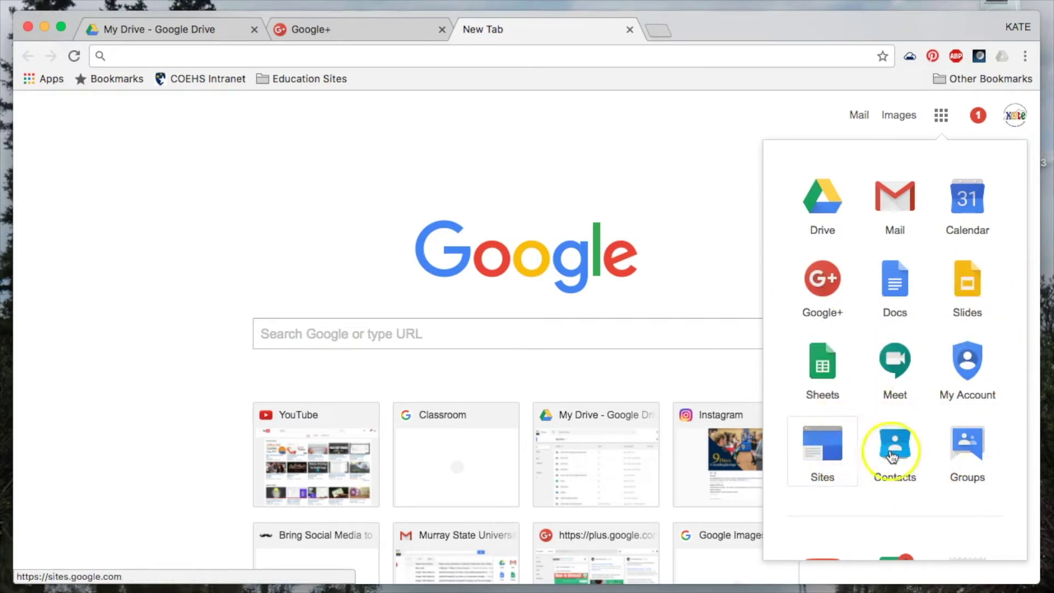
{"action": "scroll", "coordinate": [855, 452], "scroll_direction": "down", "scroll_amount": 5}
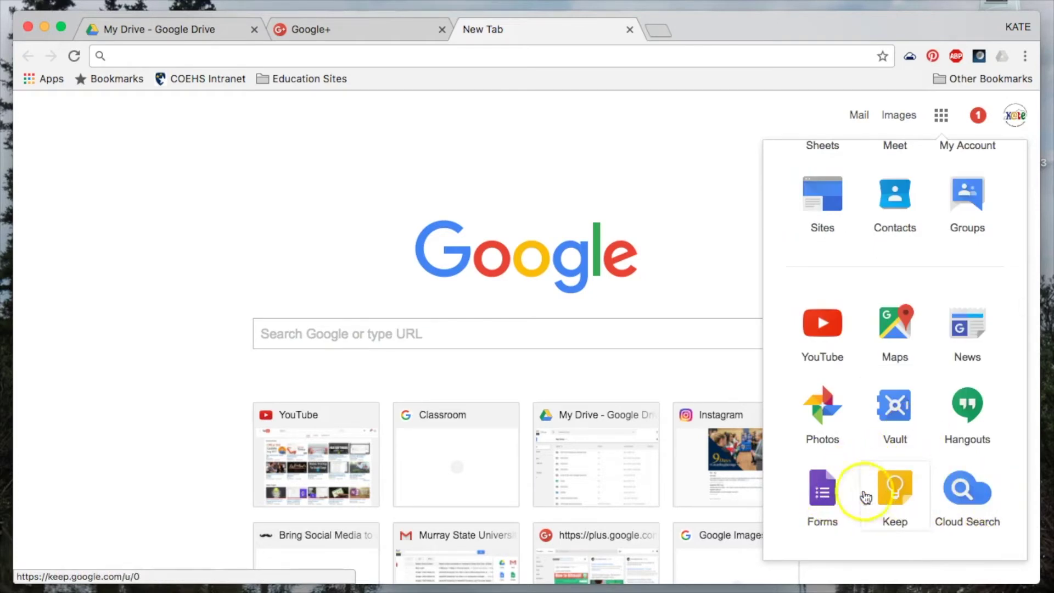
{"action": "scroll", "coordinate": [906, 385], "scroll_direction": "up", "scroll_amount": 5}
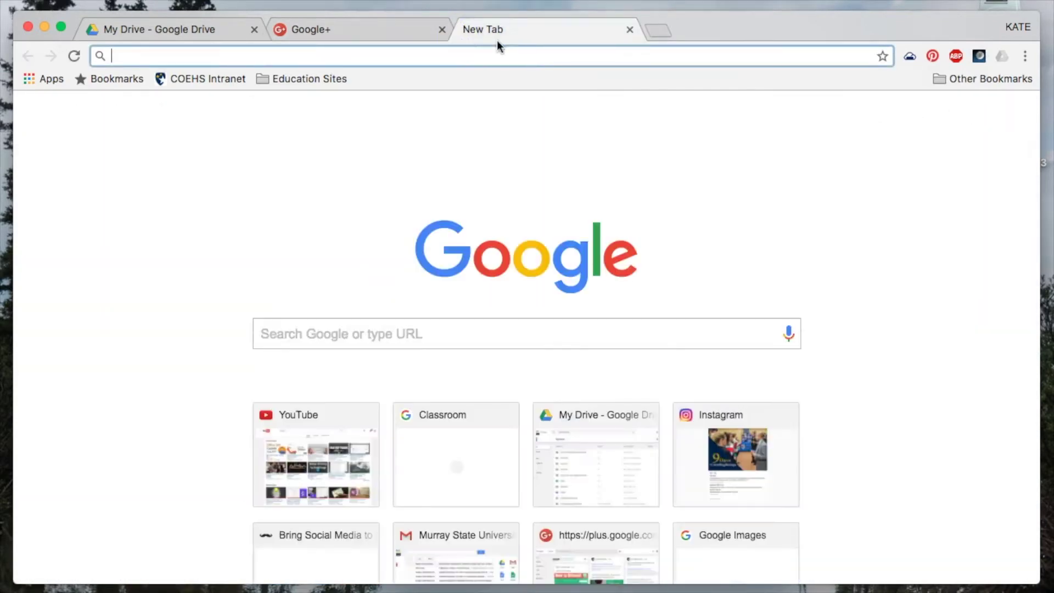
- Load Google Drive in the new tab through its address, drive.google.com/drive/my-drive
{"action": "left_click", "coordinate": [498, 63]}
{"action": "type", "text": "drive.google.com/drive/my-drive"}
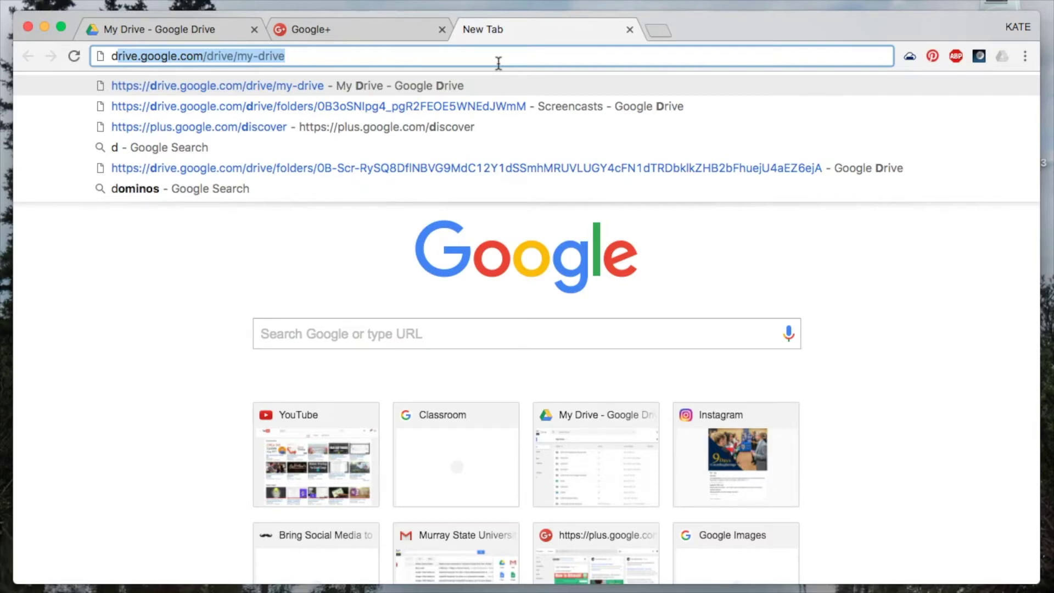
{"action": "key", "text": "Return"}
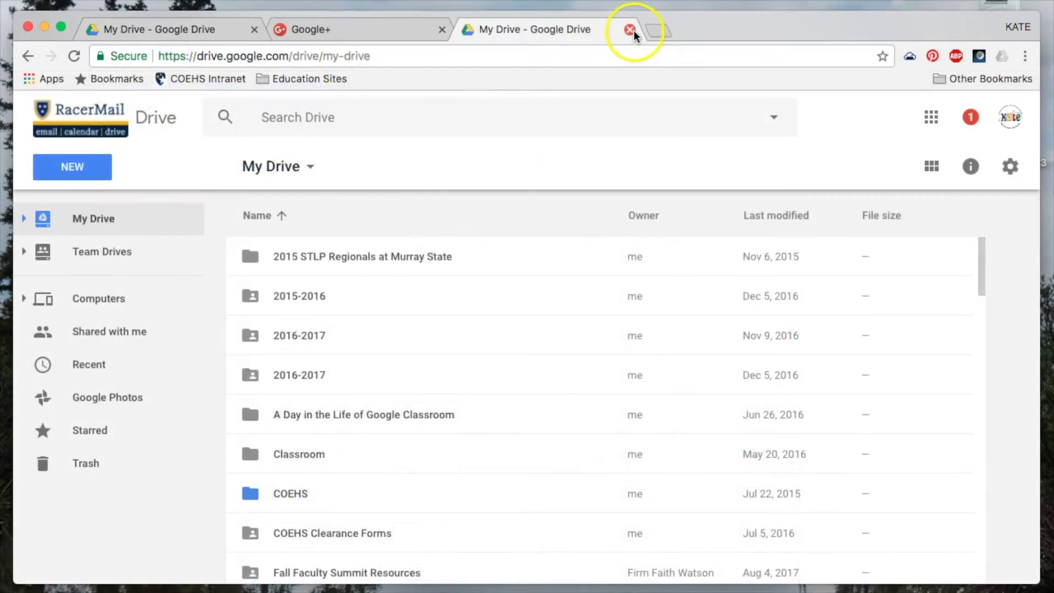
- Close the duplicate Drive tab and open the Drive settings from the original My Drive tab
{"action": "left_click", "coordinate": [629, 30]}
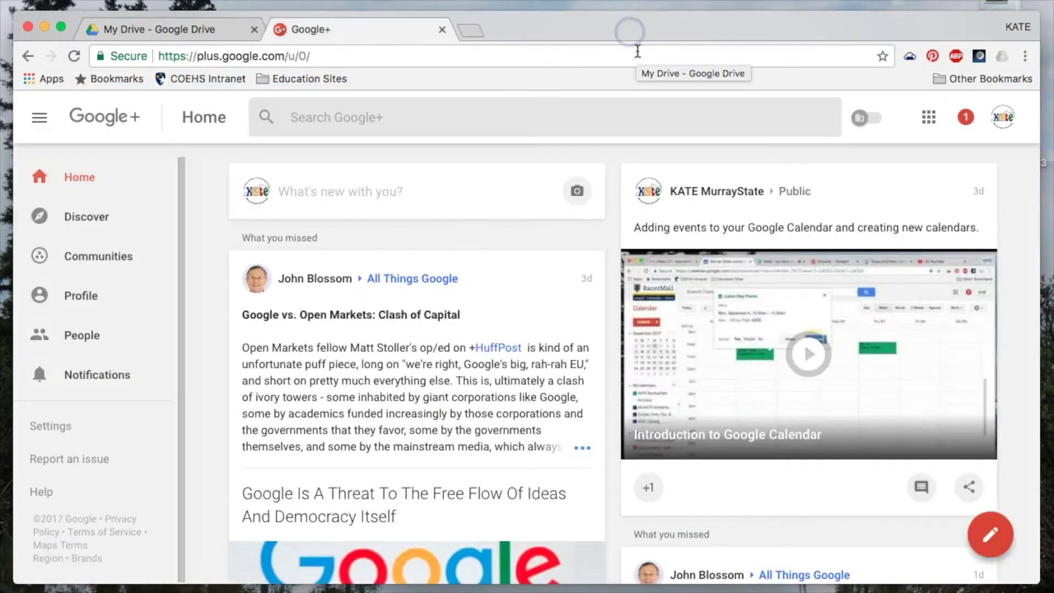
{"action": "left_click", "coordinate": [142, 30]}
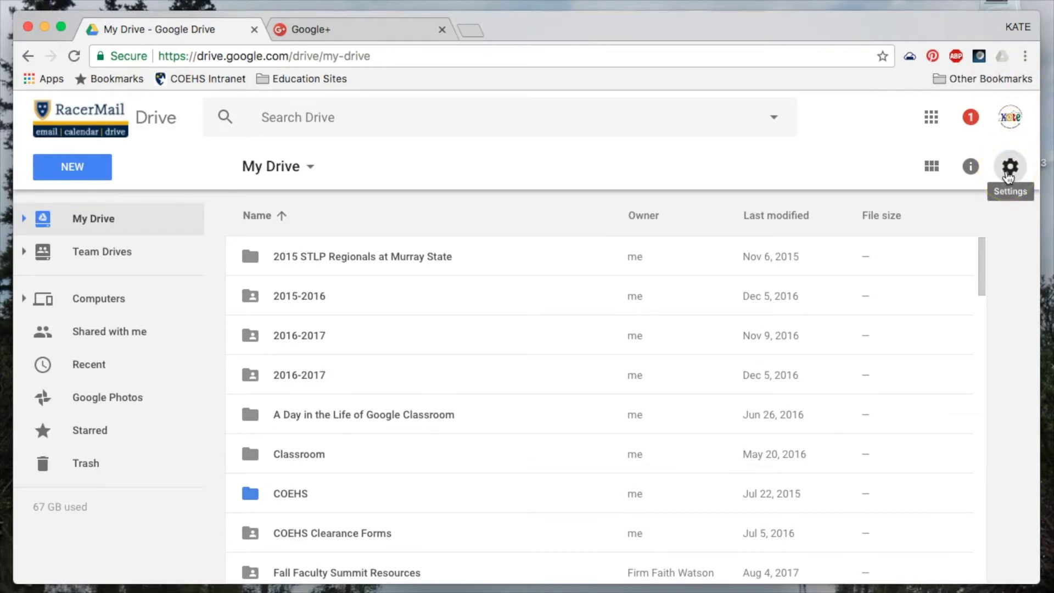
{"action": "left_click", "coordinate": [1009, 167]}
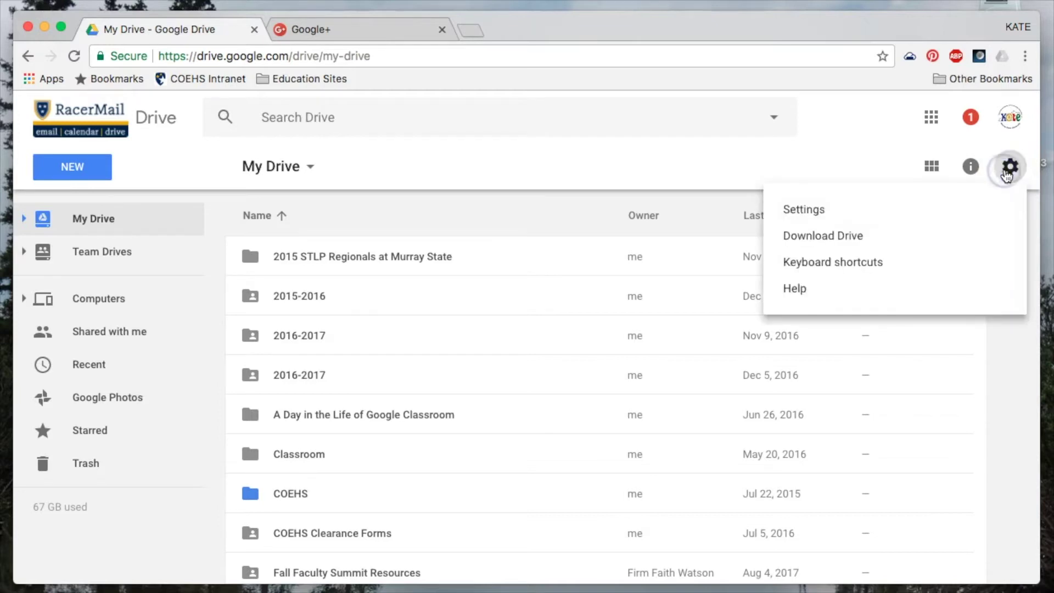
{"action": "left_click", "coordinate": [809, 211]}
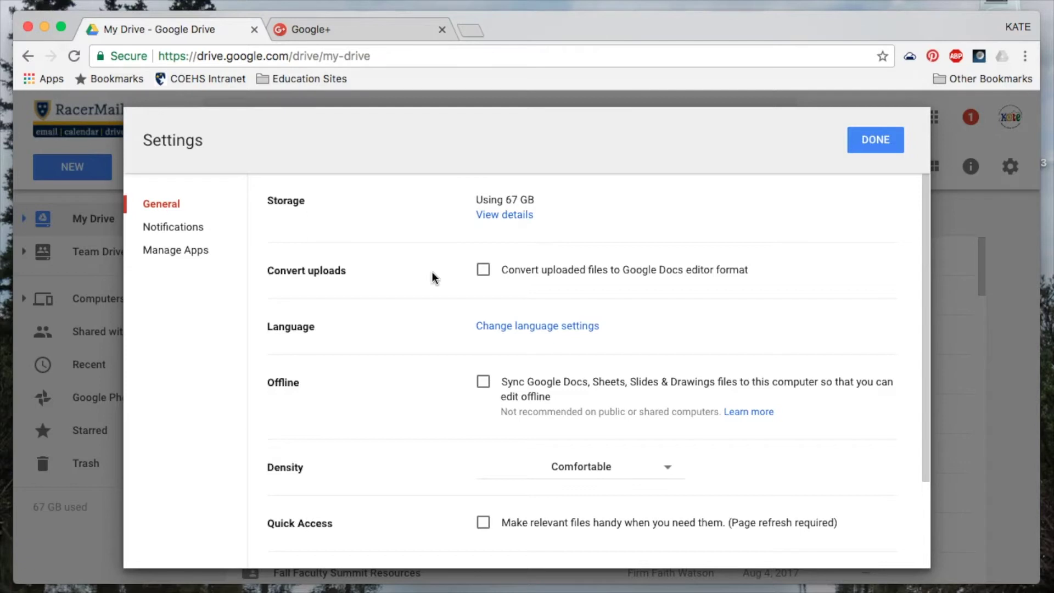
- Review the Convert uploads and Density options in the general settings, and examine the browser and email notification preferences
{"action": "left_click", "coordinate": [481, 271]}
{"action": "left_click", "coordinate": [668, 472]}
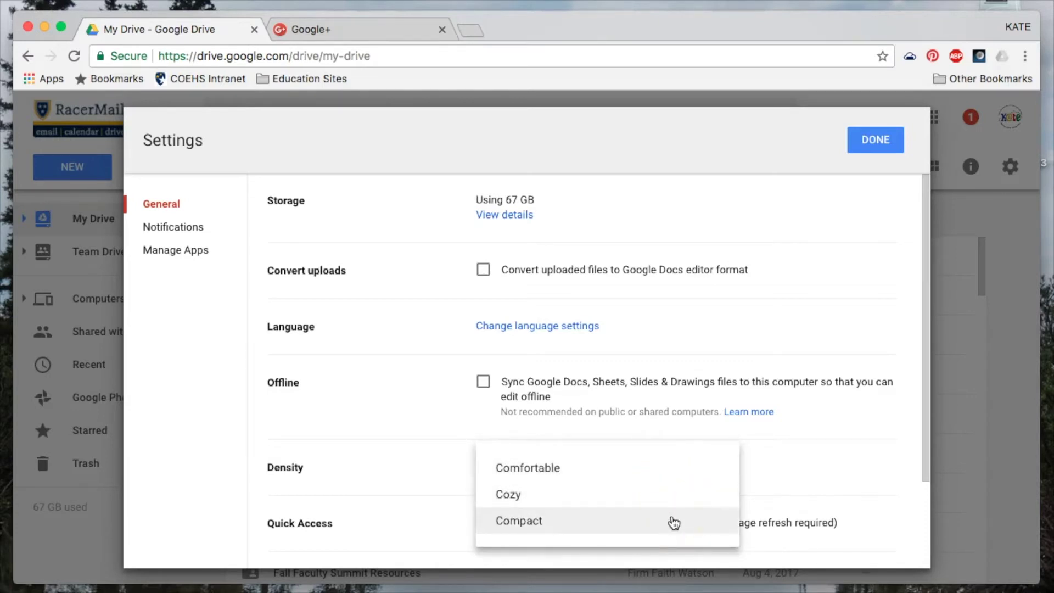
{"action": "left_click", "coordinate": [875, 471]}
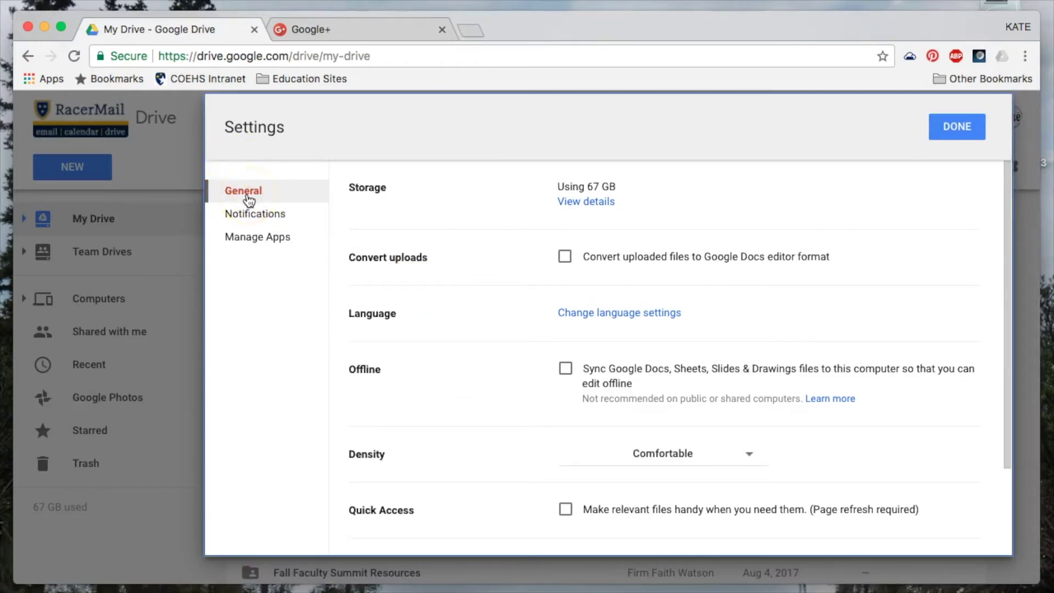
{"action": "left_click", "coordinate": [249, 216]}
{"action": "left_click", "coordinate": [249, 217]}
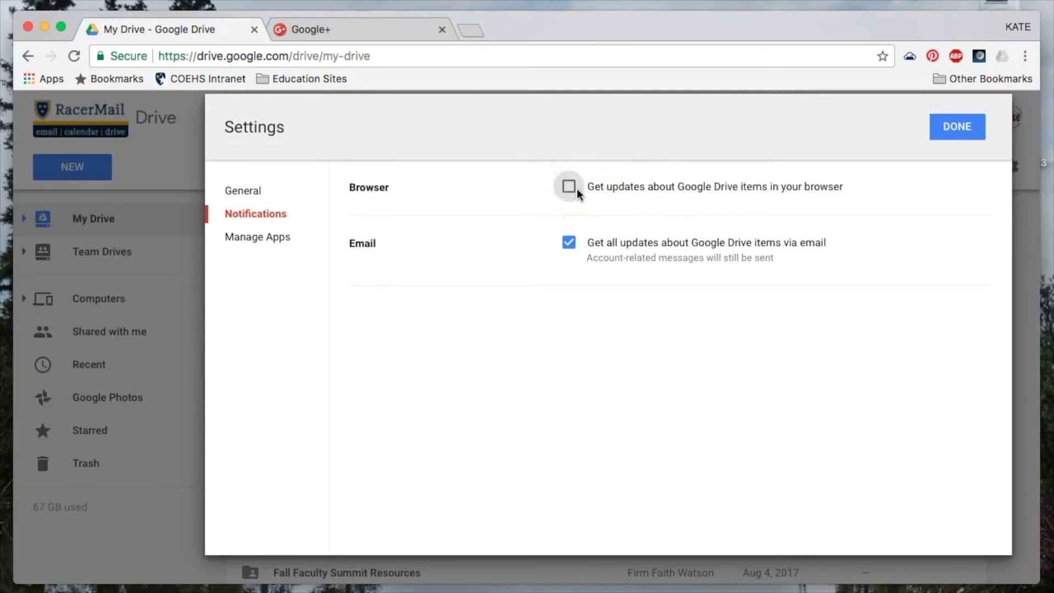
- Look through the apps connected to Drive, including their default-use settings and the options available for Awesome Table
{"action": "left_click", "coordinate": [242, 237]}
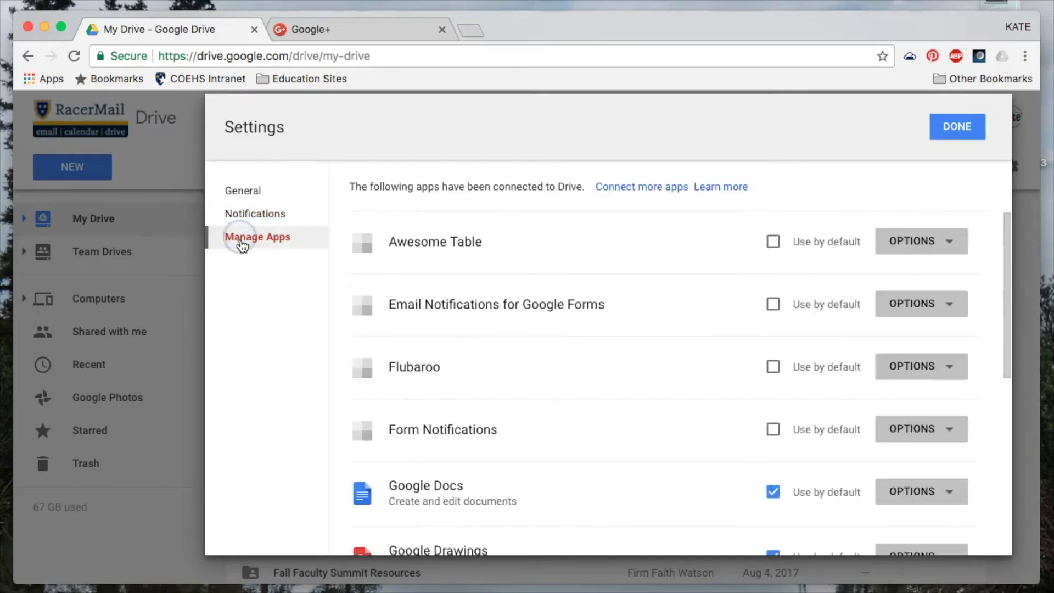
{"action": "left_click", "coordinate": [608, 245]}
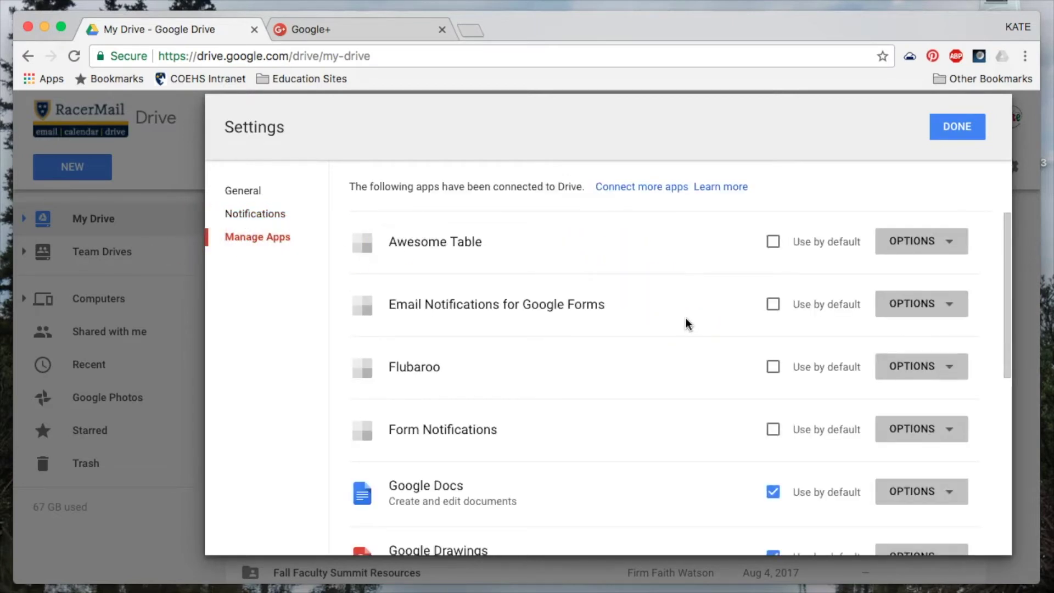
{"action": "scroll", "coordinate": [686, 318], "scroll_direction": "down", "scroll_amount": 1}
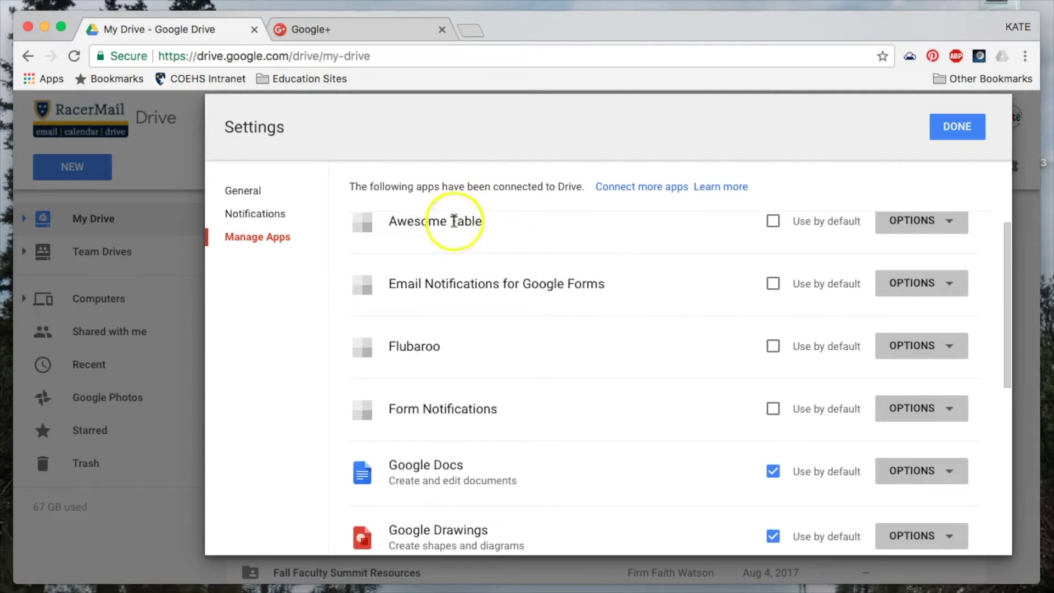
{"action": "scroll", "coordinate": [561, 334], "scroll_direction": "down", "scroll_amount": 5}
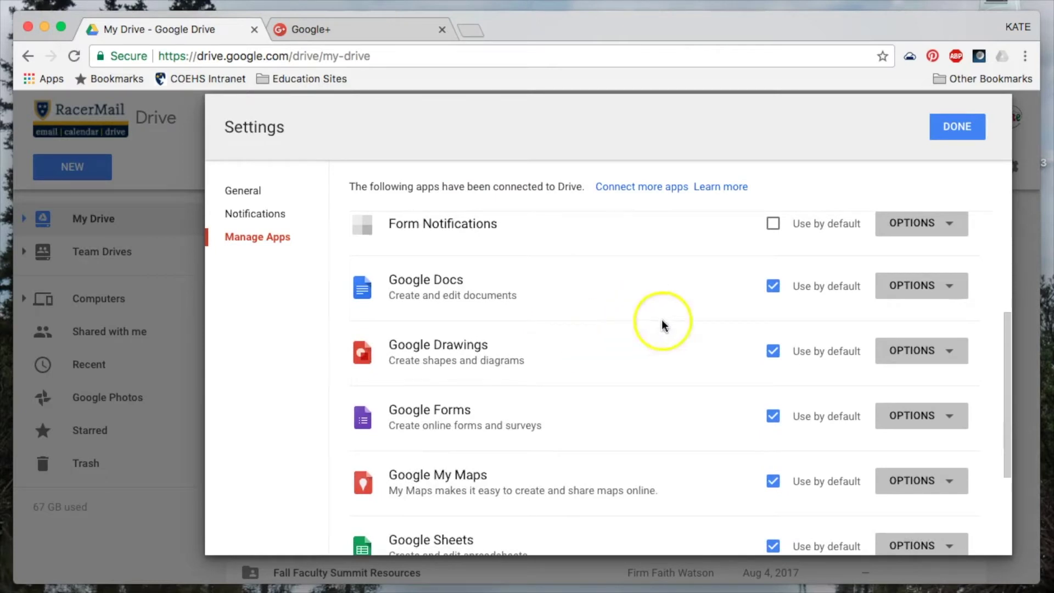
{"action": "scroll", "coordinate": [649, 273], "scroll_direction": "up", "scroll_amount": 4}
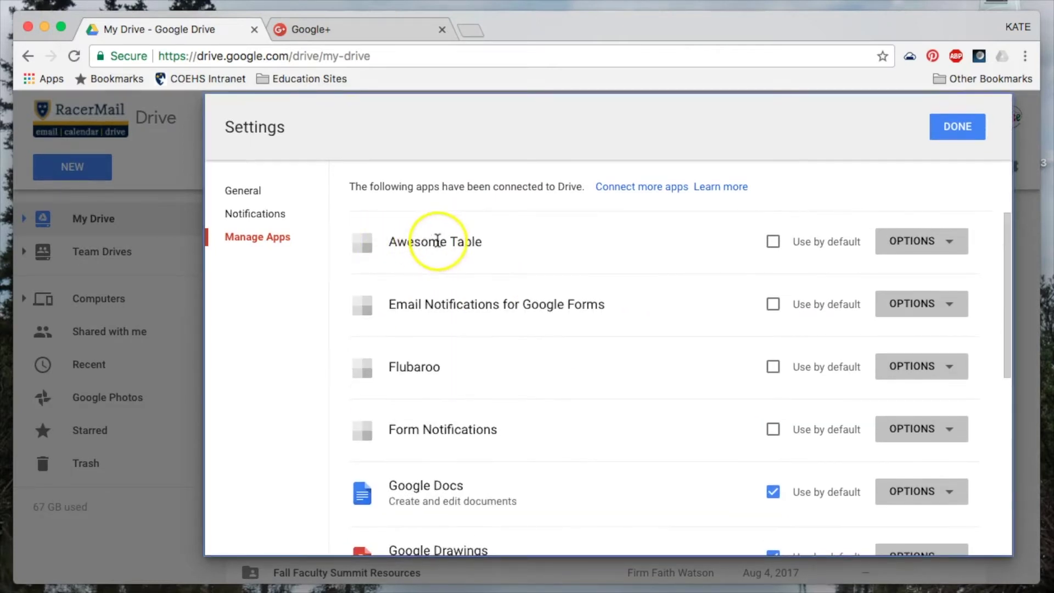
{"action": "left_click", "coordinate": [954, 242]}
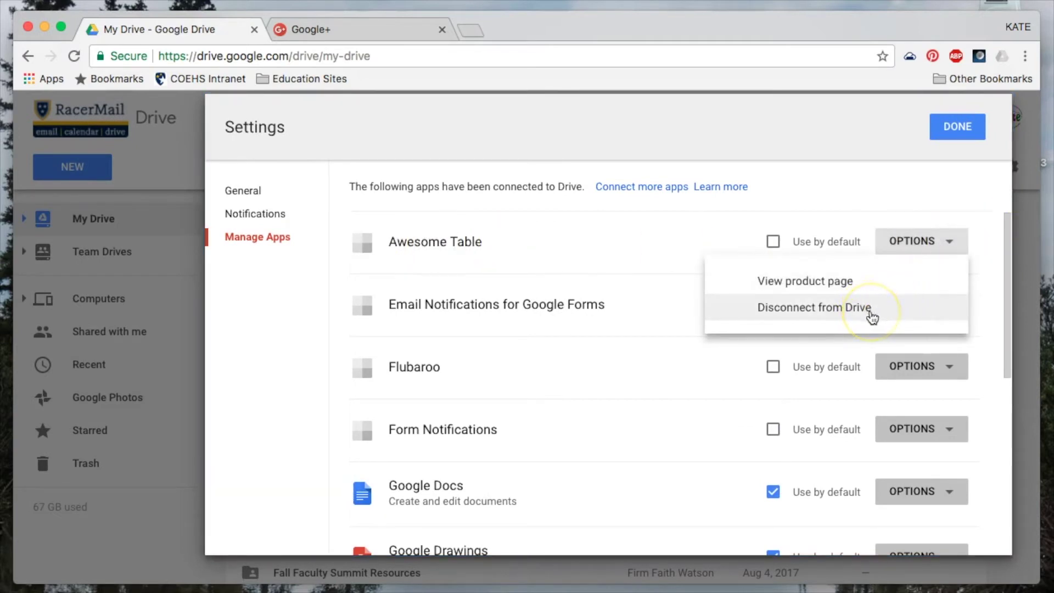
{"action": "left_click", "coordinate": [611, 244]}
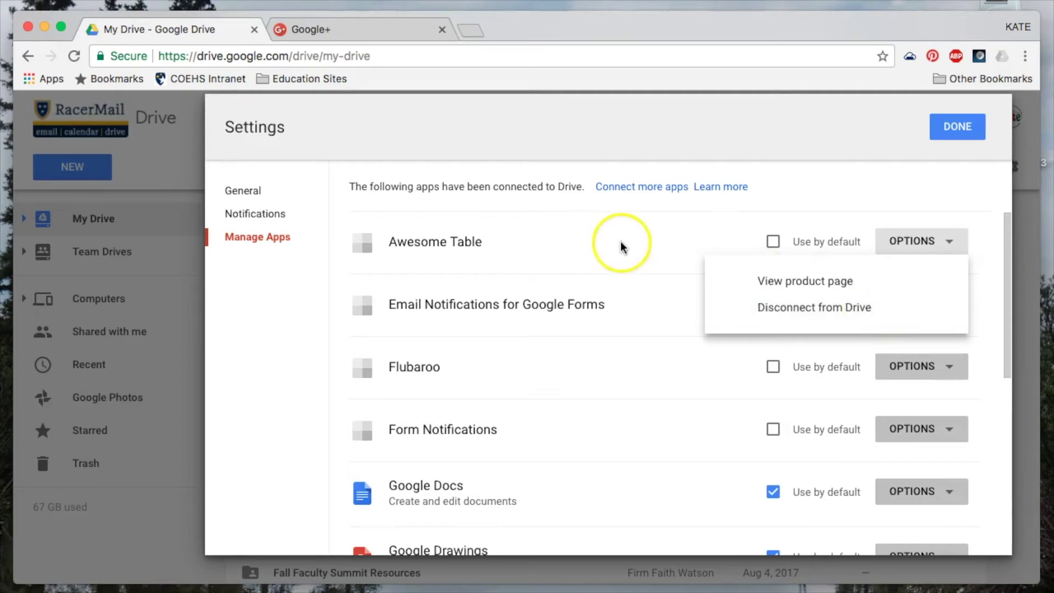
{"action": "left_click", "coordinate": [659, 267]}
{"action": "scroll", "coordinate": [660, 269], "scroll_direction": "down", "scroll_amount": 6}
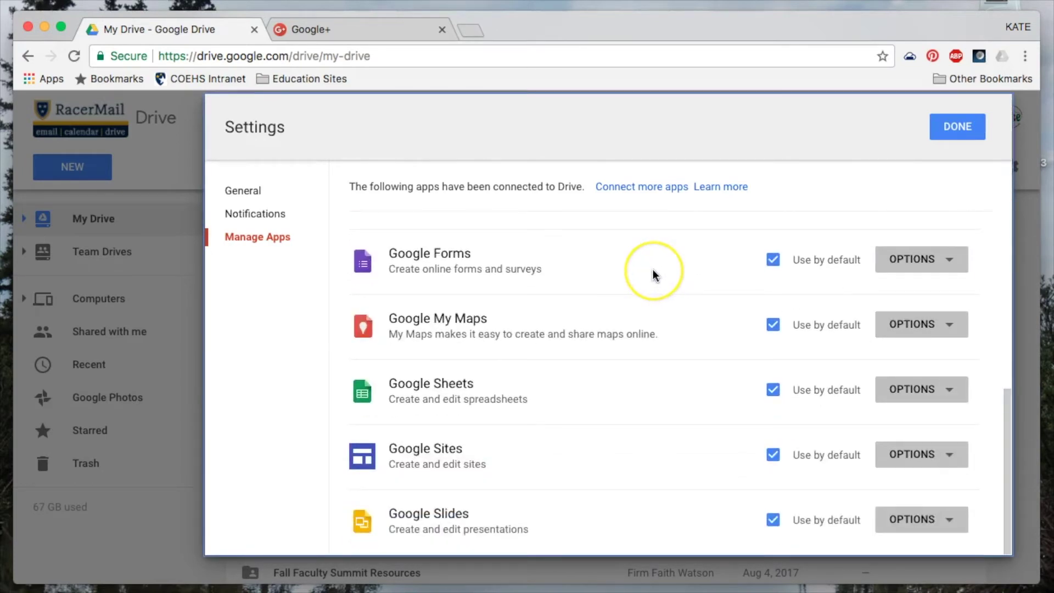
{"action": "scroll", "coordinate": [654, 277], "scroll_direction": "up", "scroll_amount": 6}
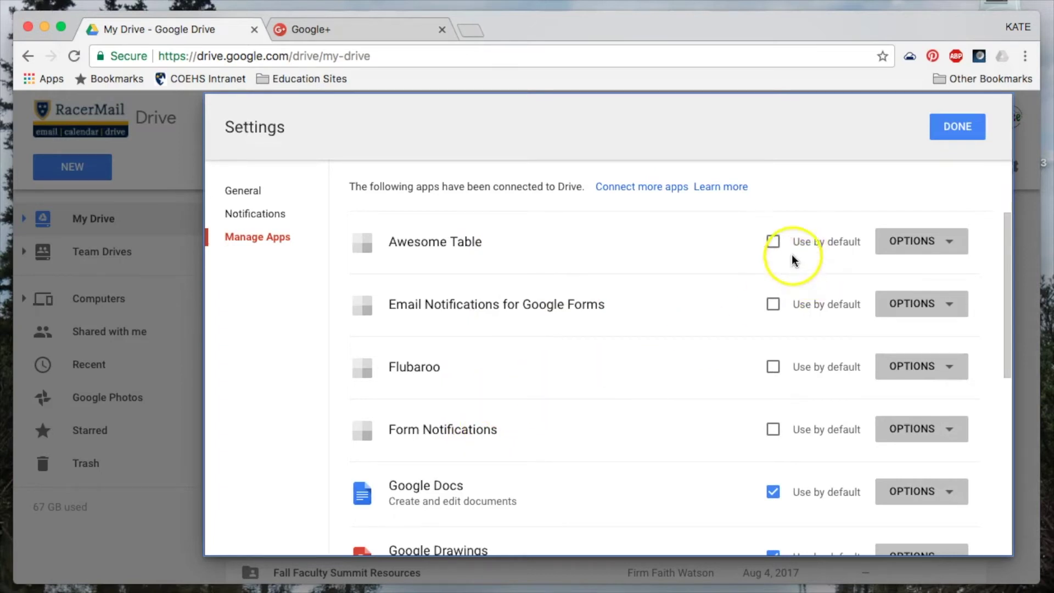
- Close the Drive settings and create a new folder named "Oh My!" in My Drive
{"action": "left_click", "coordinate": [957, 128]}
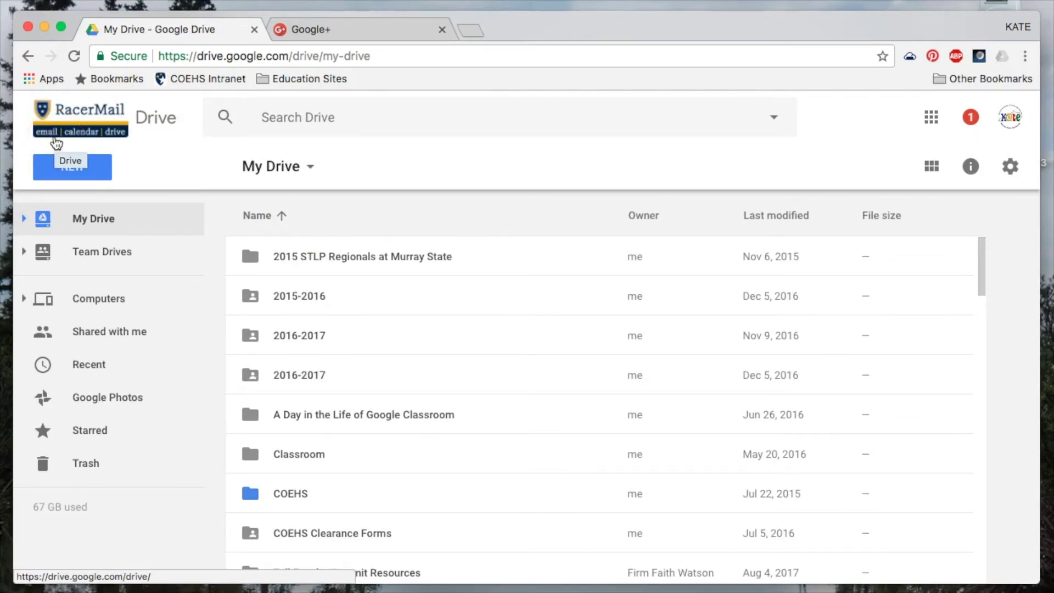
{"action": "left_click", "coordinate": [70, 173]}
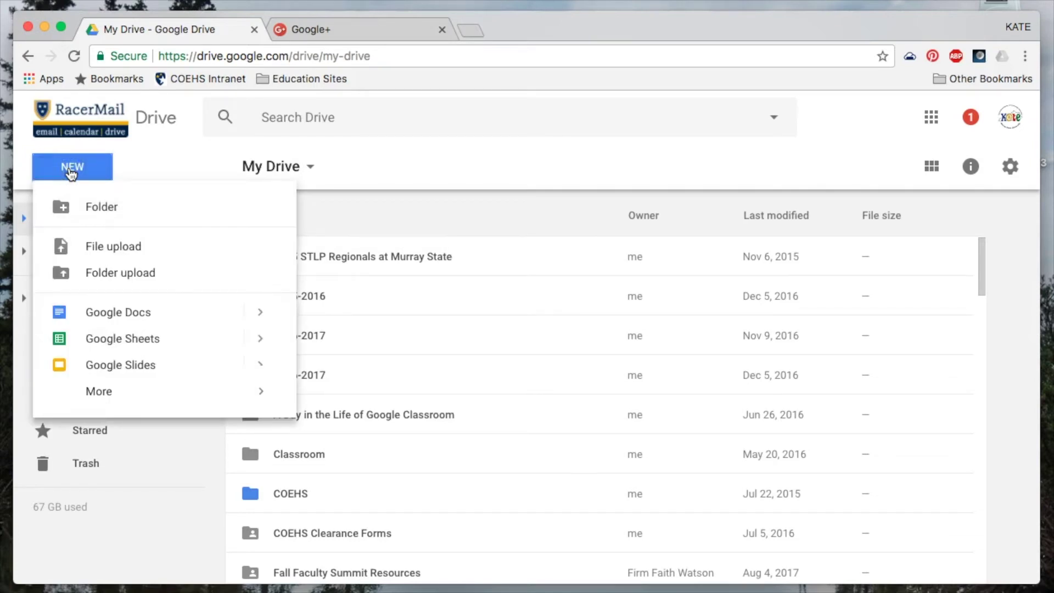
{"action": "left_click", "coordinate": [106, 215]}
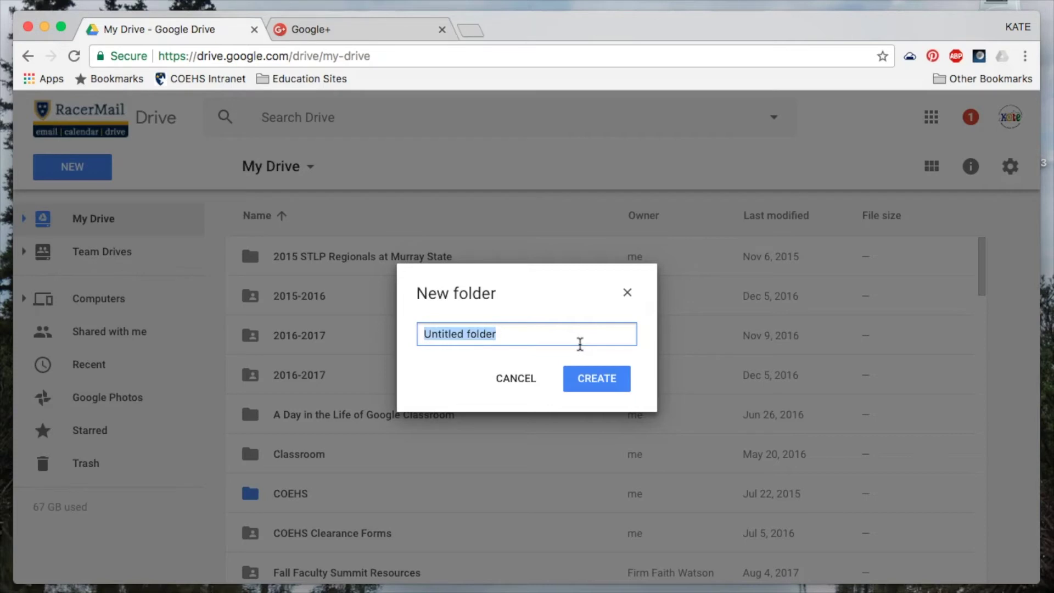
{"action": "type", "text": "Oh M"}
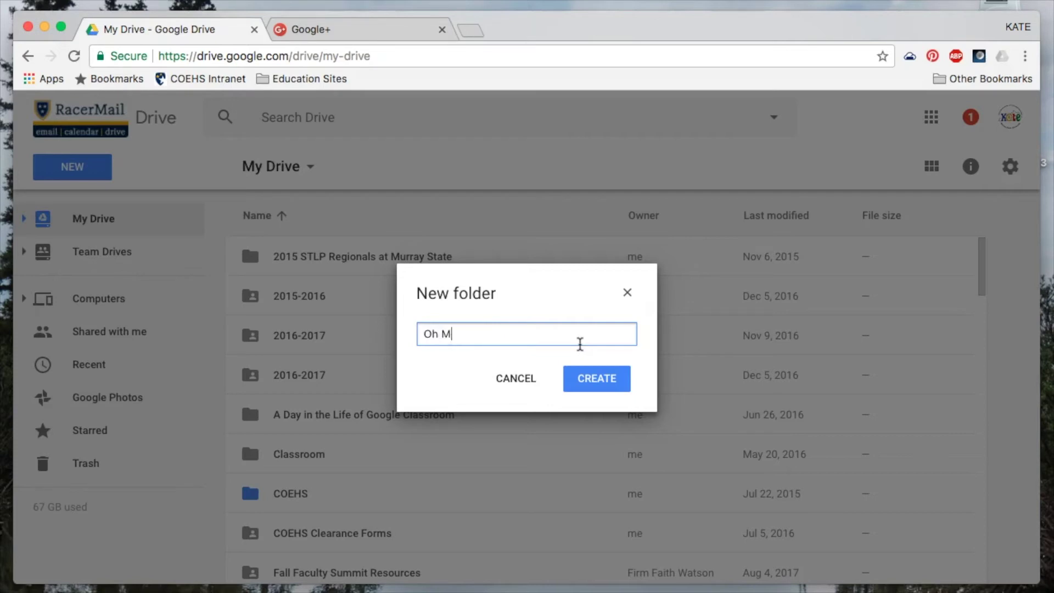
{"action": "type", "text": "y!"}
{"action": "left_click", "coordinate": [598, 379]}
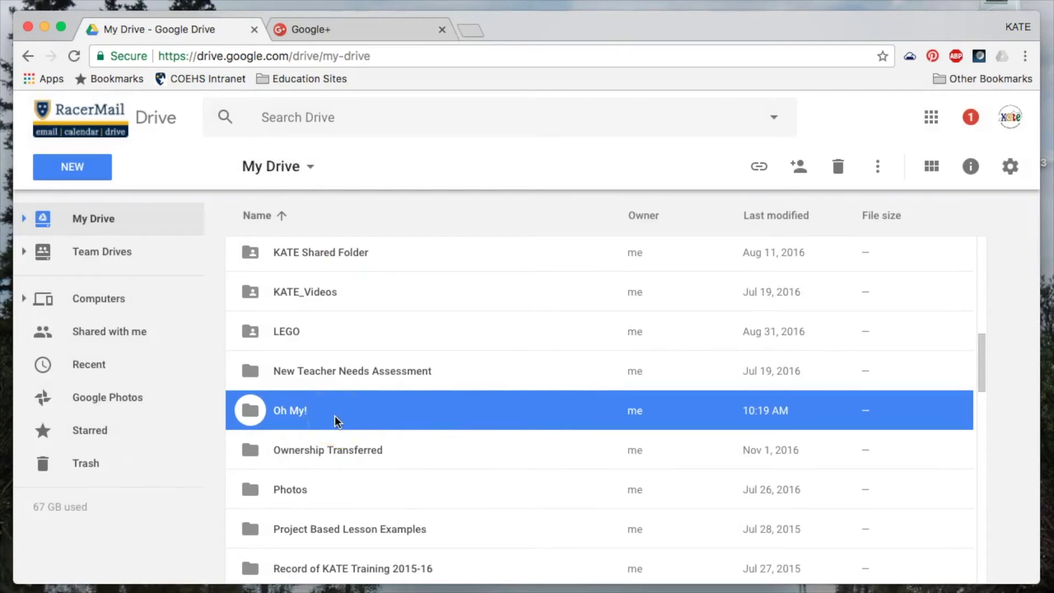
- Locate the "Oh My!" folder in the My Drive list and open it
{"action": "left_click", "coordinate": [345, 331]}
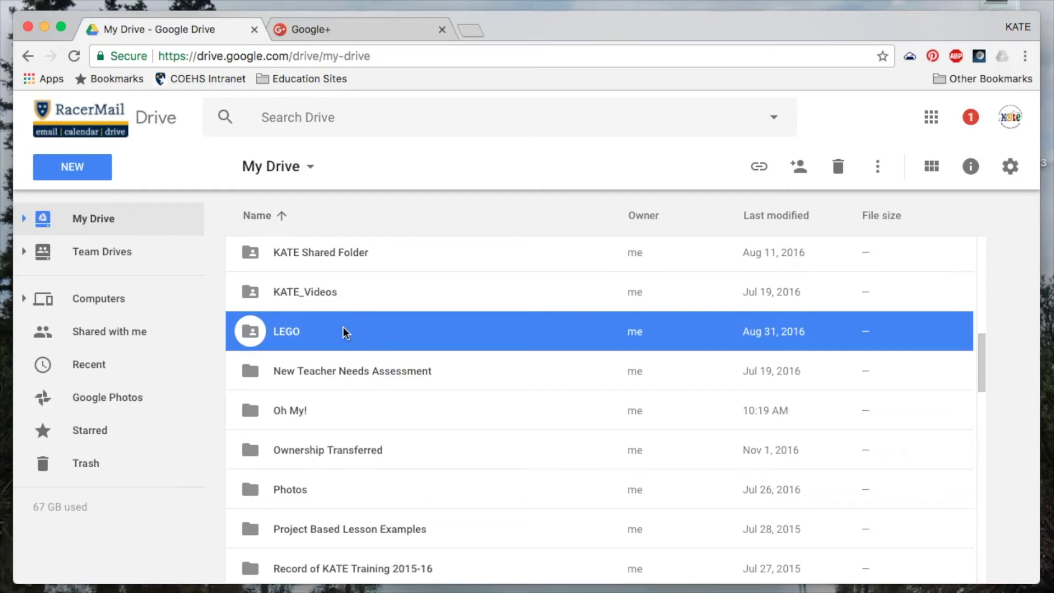
{"action": "left_click", "coordinate": [328, 416]}
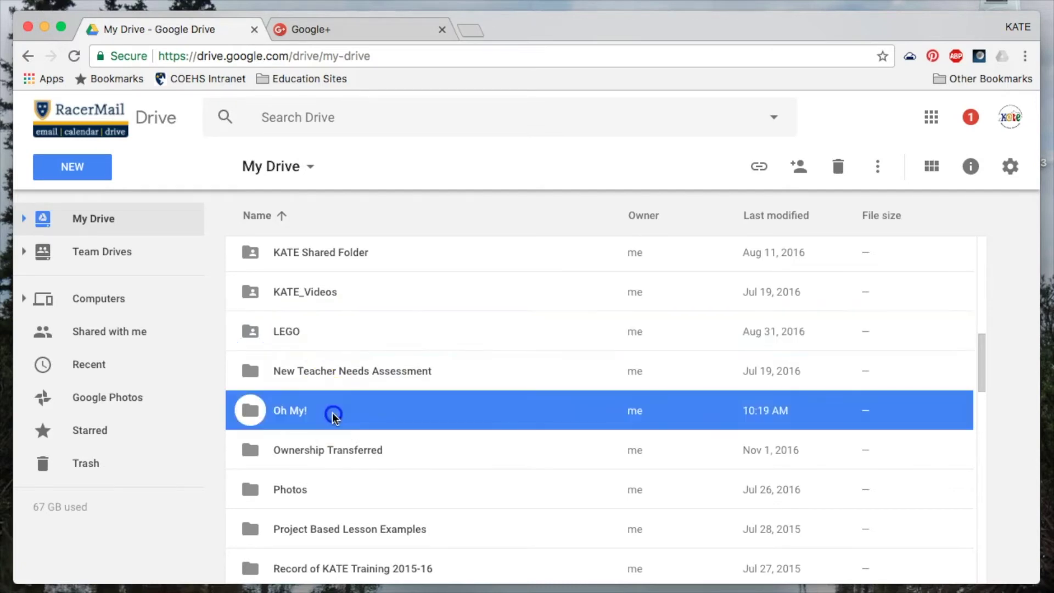
{"action": "double_click", "coordinate": [327, 409]}
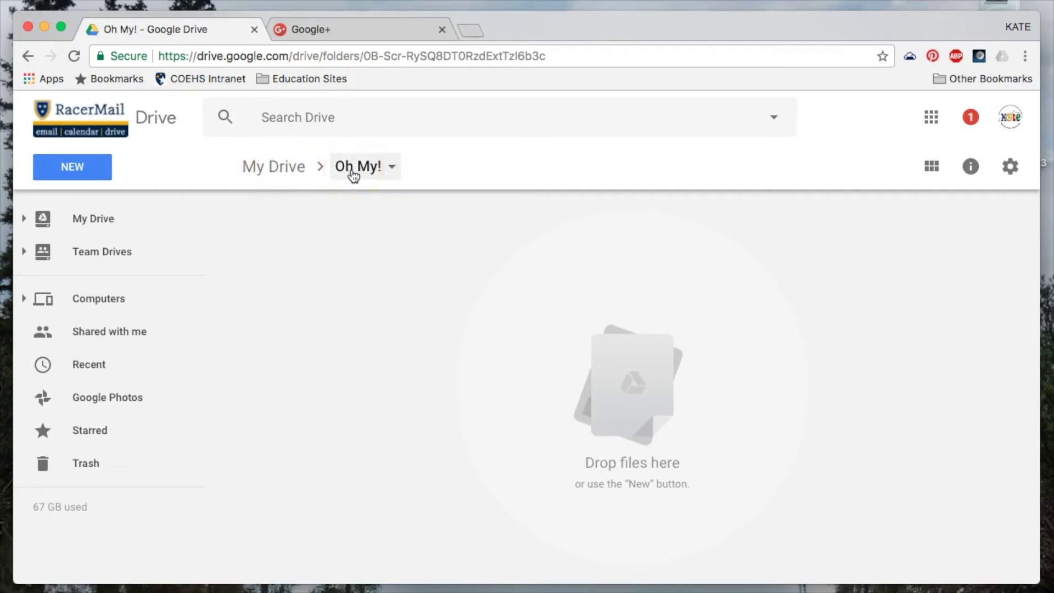
- Create a subfolder named "Week 1" inside the "Oh My!" folder
{"action": "left_click", "coordinate": [76, 165]}
{"action": "left_click", "coordinate": [112, 216]}
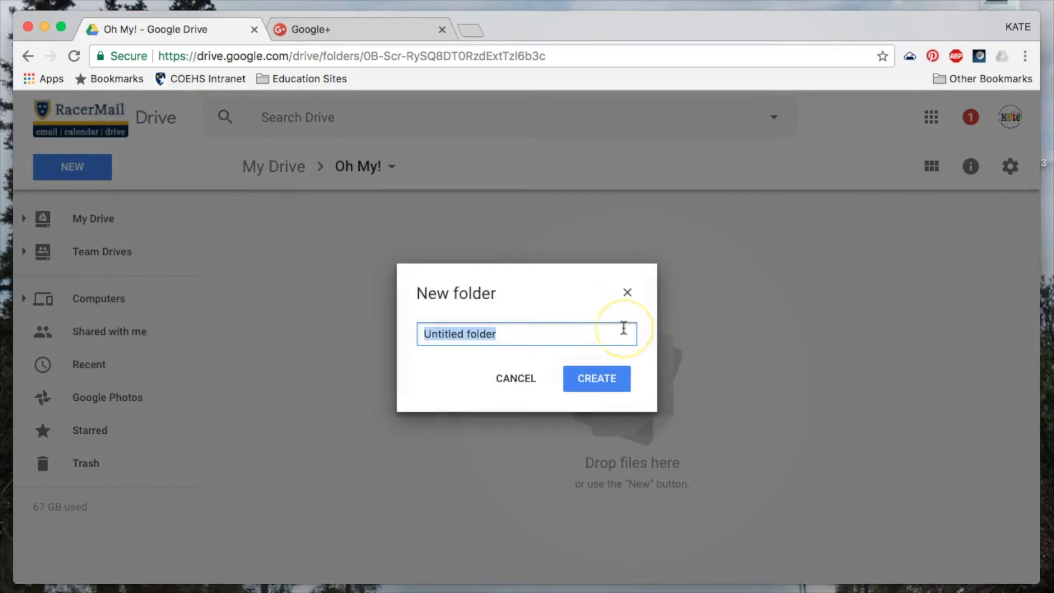
{"action": "type", "text": "Wee3k"}
{"action": "key", "text": "BackSpace"}
{"action": "key", "text": "BackSpace"}
{"action": "type", "text": "k"}
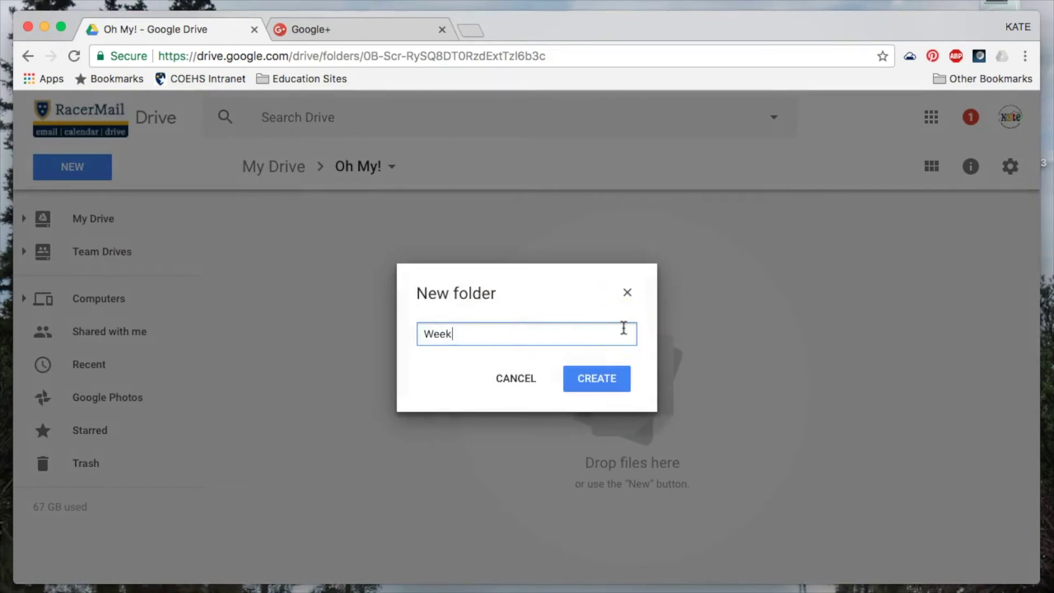
{"action": "type", "text": " 1"}
{"action": "left_click", "coordinate": [607, 379]}
- Open the "Week 1" subfolder
{"action": "left_click", "coordinate": [577, 269]}
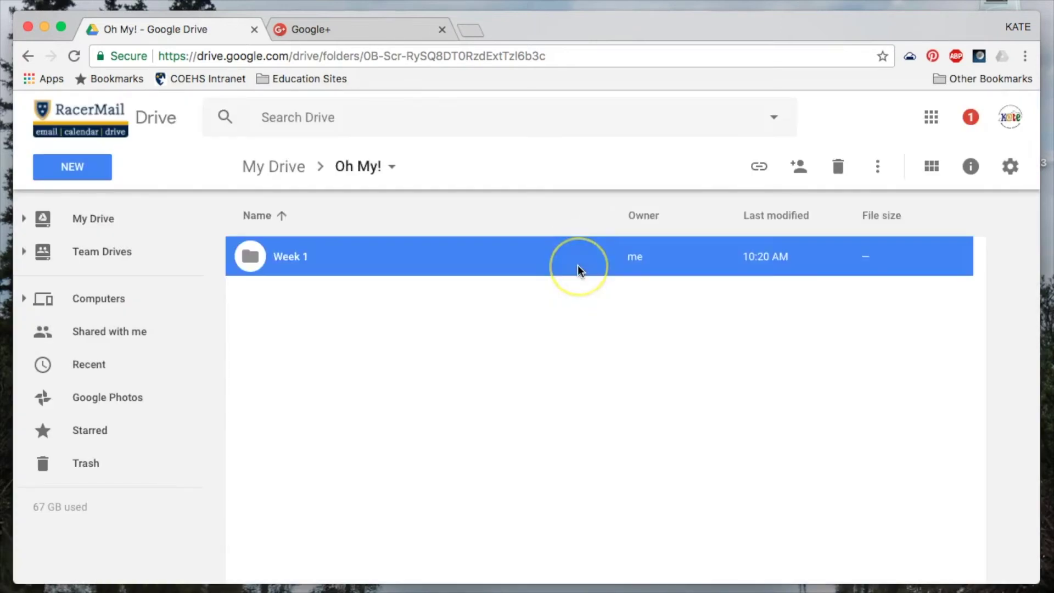
{"action": "left_click", "coordinate": [357, 271]}
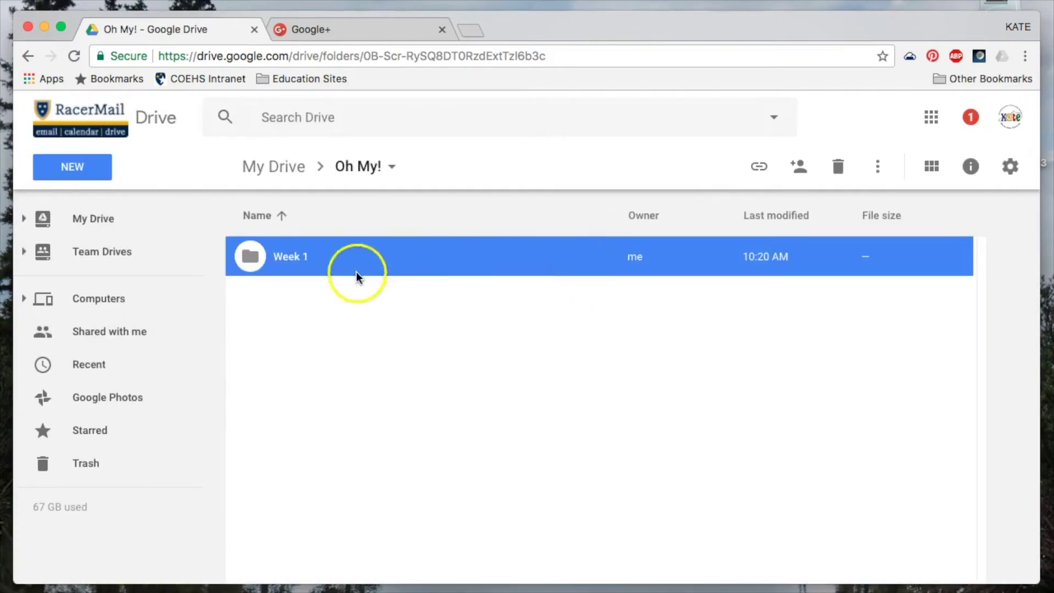
{"action": "double_click", "coordinate": [289, 257]}
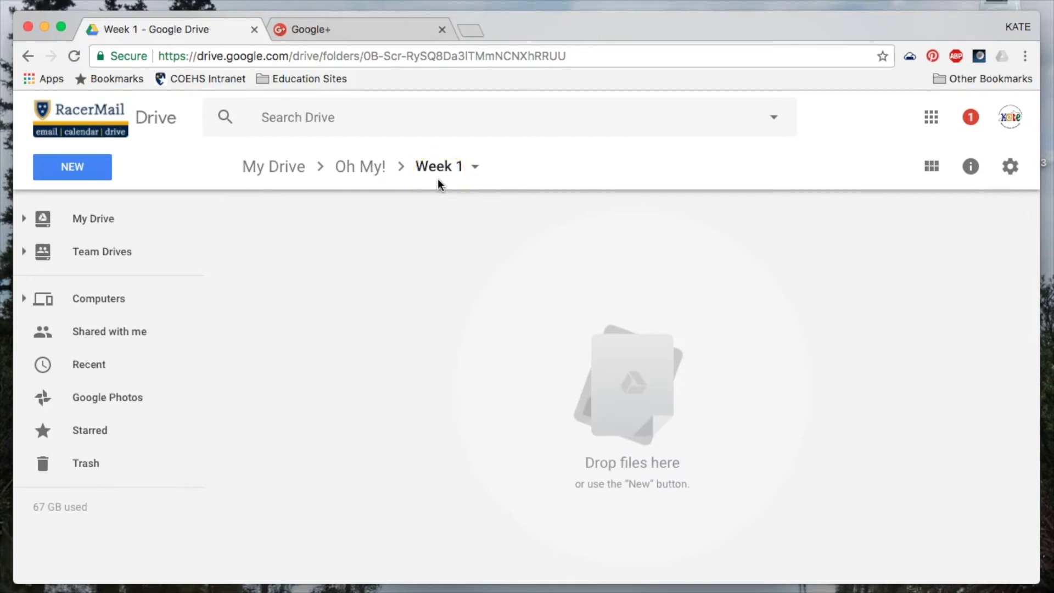
{"action": "left_click", "coordinate": [257, 173]}
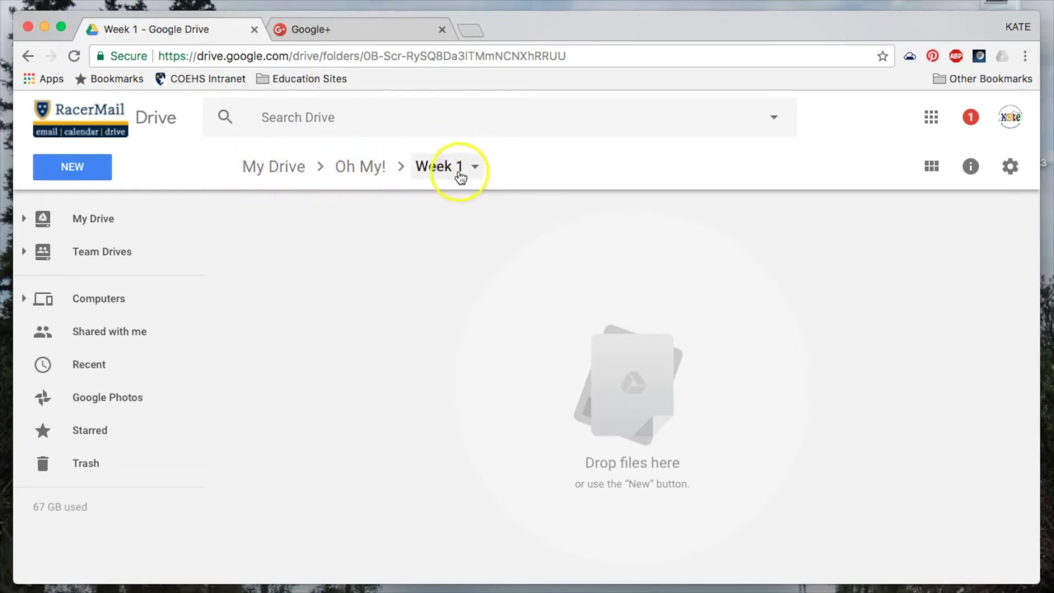
- Create a Google Docs document titled "Outline" in the "Week 1" folder, and return to the folder's tab
{"action": "left_click", "coordinate": [89, 174]}
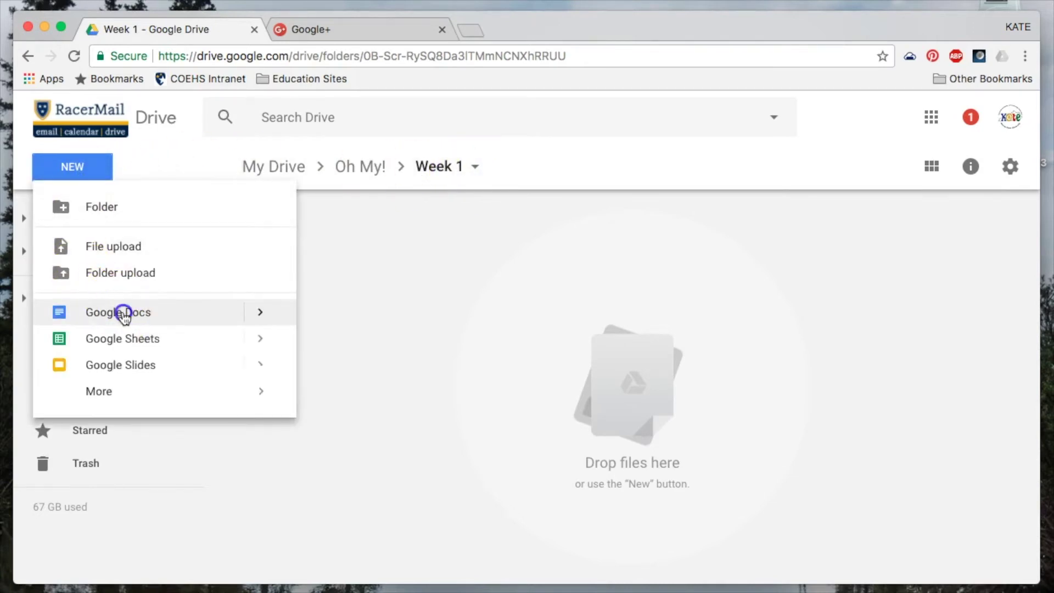
{"action": "left_click", "coordinate": [123, 314]}
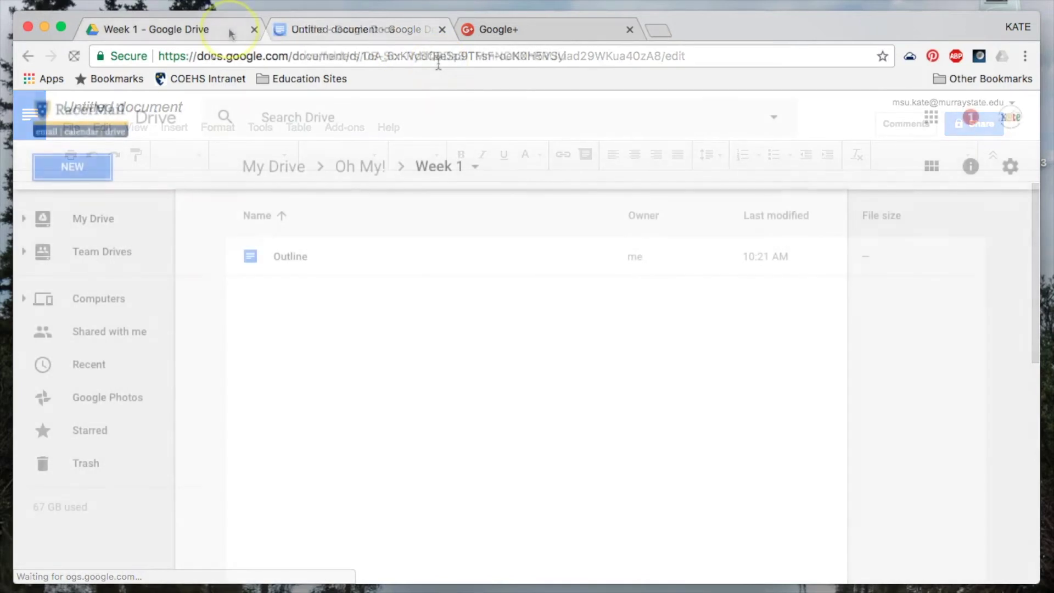
{"action": "left_click", "coordinate": [229, 33]}
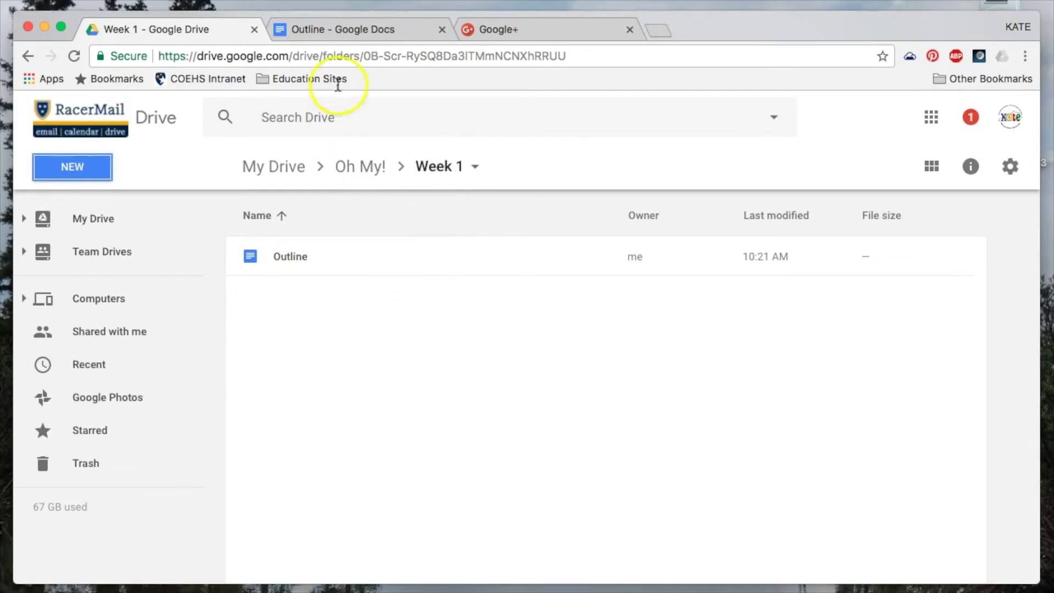
- Check the folder location of the "Outline" document from within the document, and go back to the "Week 1" folder
{"action": "left_click", "coordinate": [341, 29]}
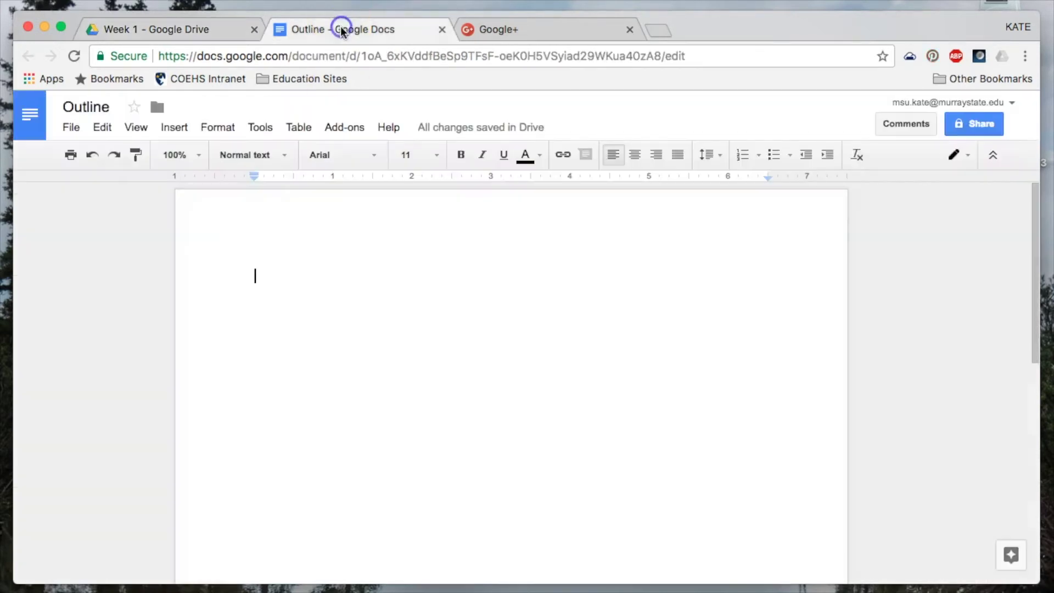
{"action": "left_click", "coordinate": [159, 110]}
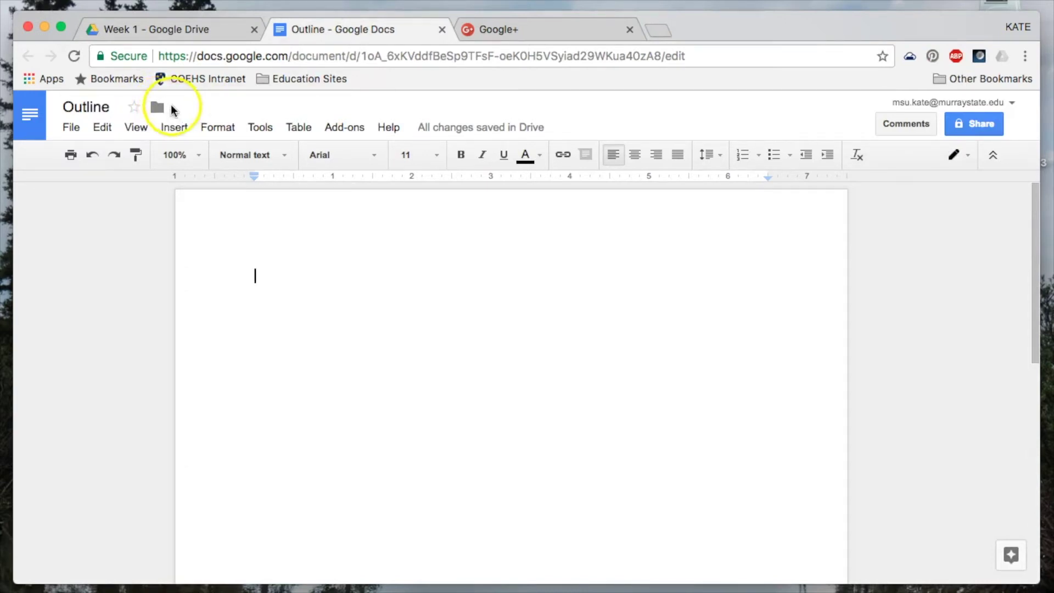
{"action": "left_click", "coordinate": [172, 31]}
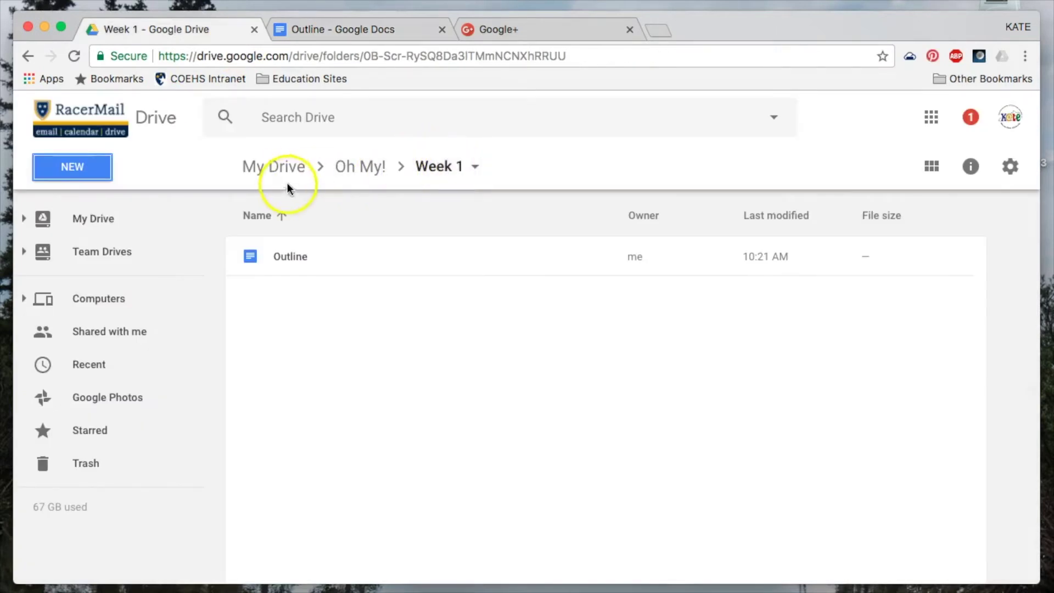
- Return to the My Drive root and upload the file 2-Step Verification.mp4 from the Downloads folder
{"action": "left_click", "coordinate": [275, 168]}
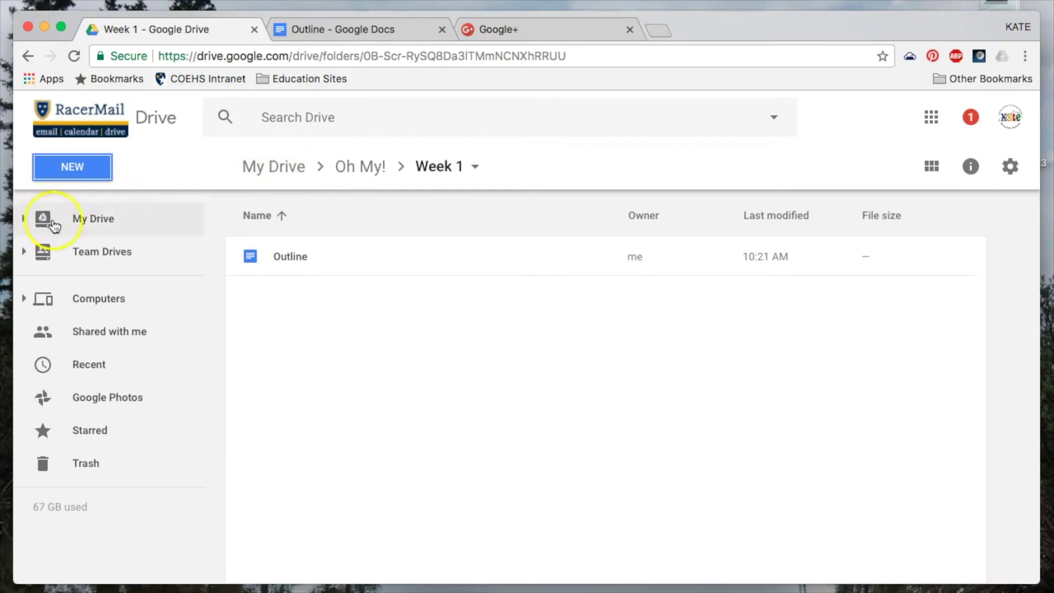
{"action": "left_click", "coordinate": [267, 172]}
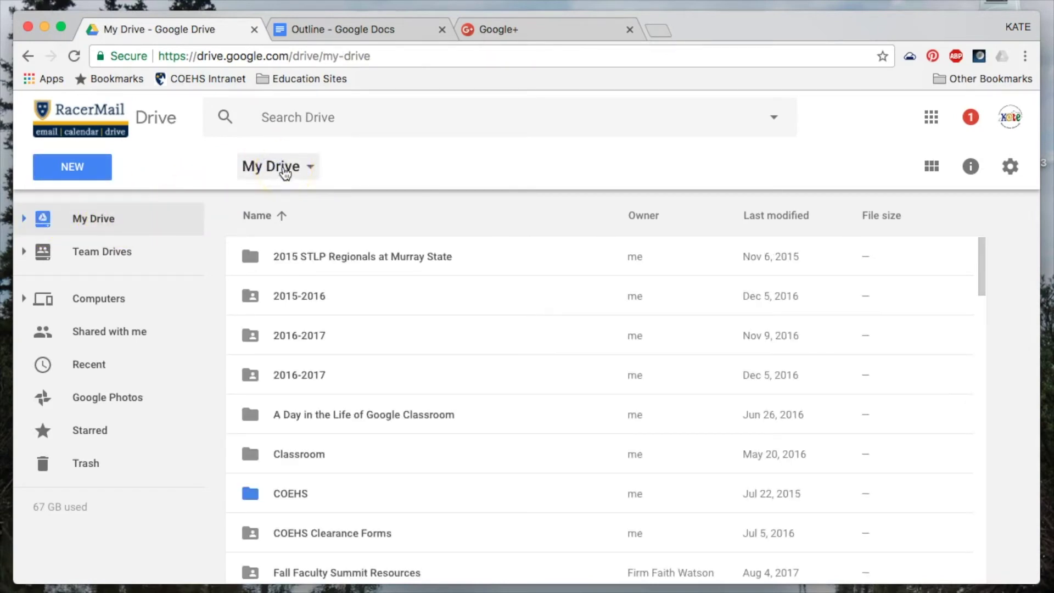
{"action": "left_click", "coordinate": [72, 169]}
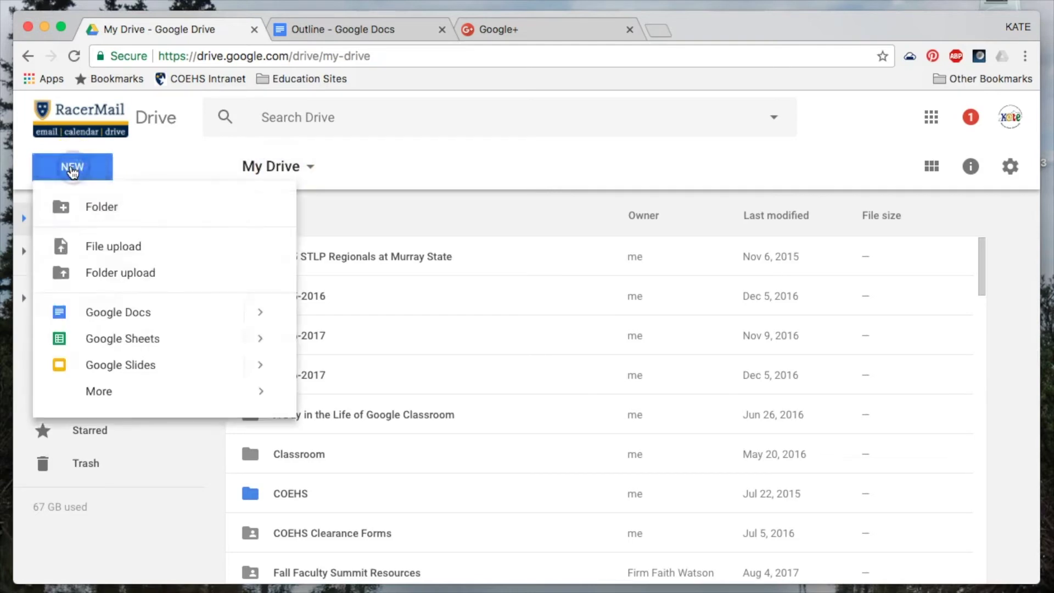
{"action": "left_click", "coordinate": [123, 254]}
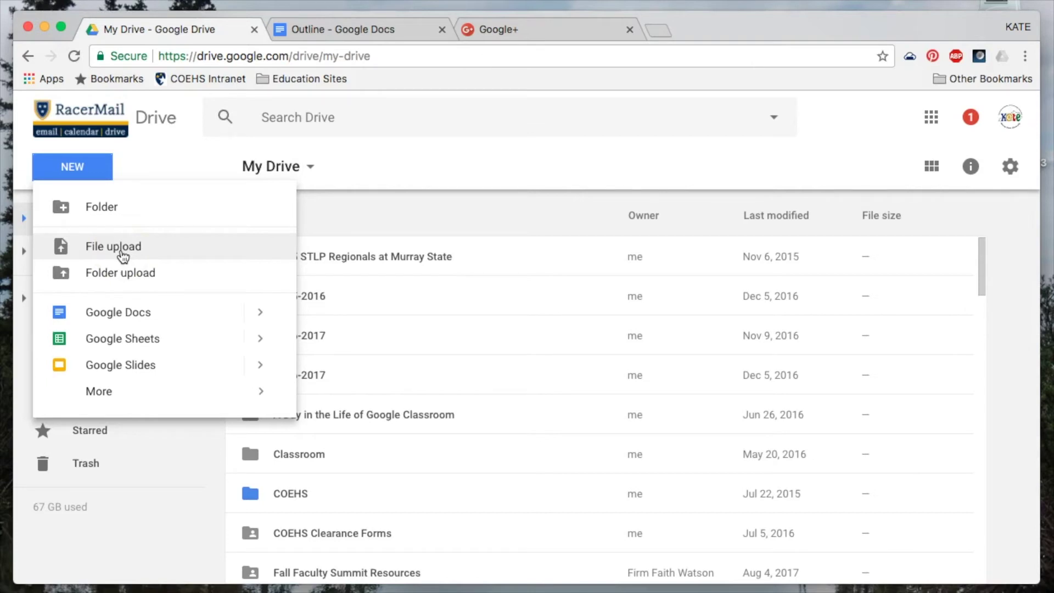
{"action": "left_click", "coordinate": [122, 255]}
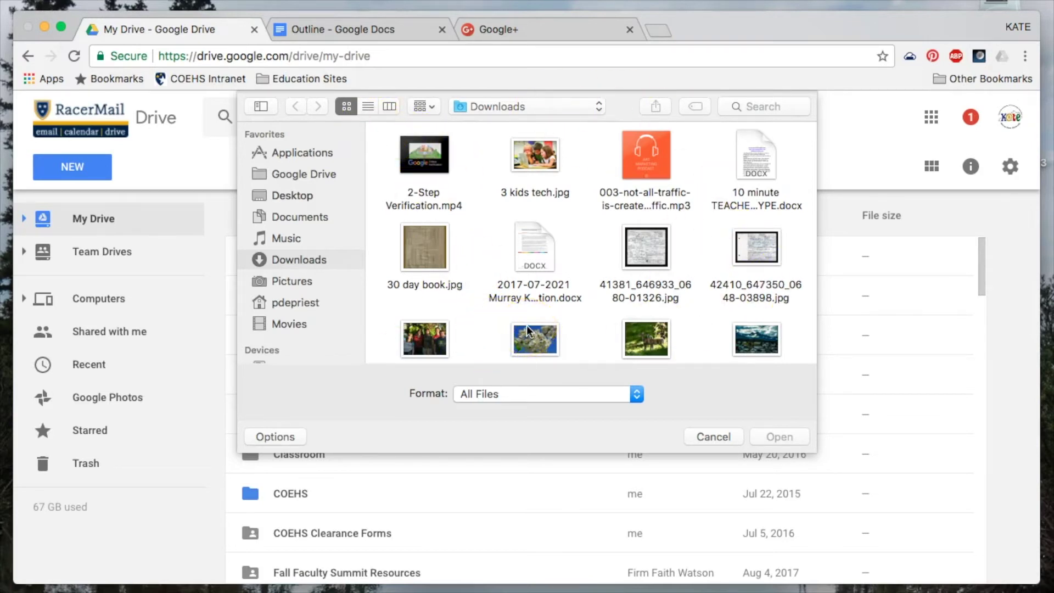
{"action": "left_click", "coordinate": [431, 152]}
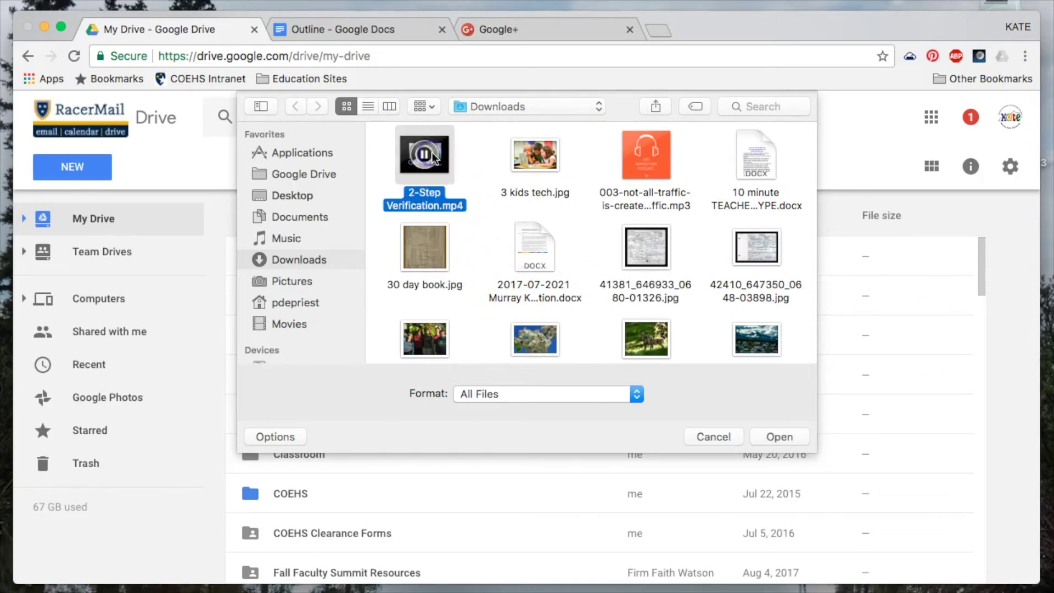
{"action": "left_click", "coordinate": [776, 437]}
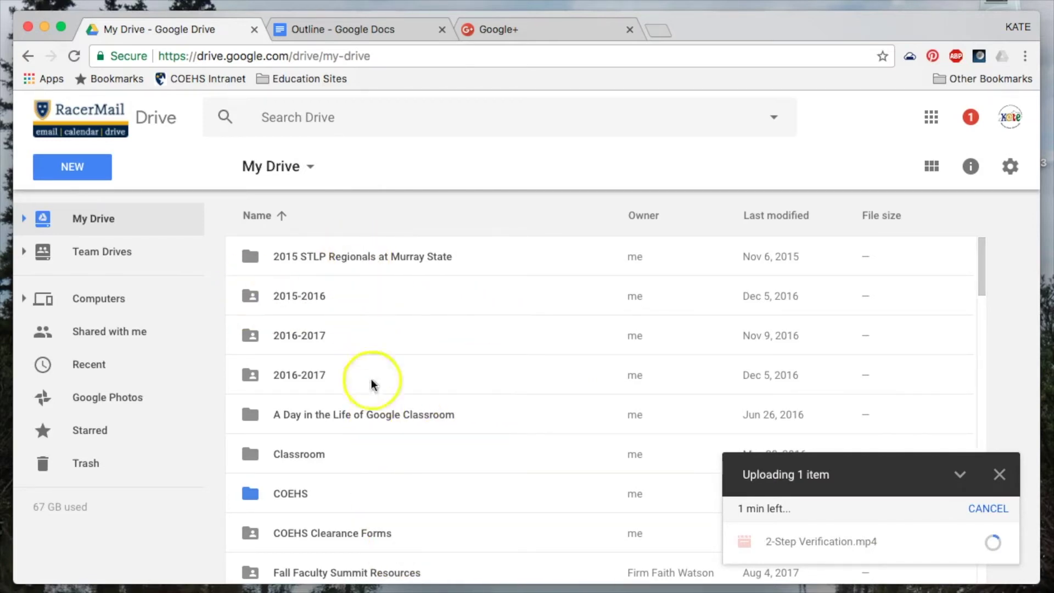
- Select the AUP folder in Documents for a folder upload to My Drive, and cancel the upload
{"action": "left_click", "coordinate": [70, 166]}
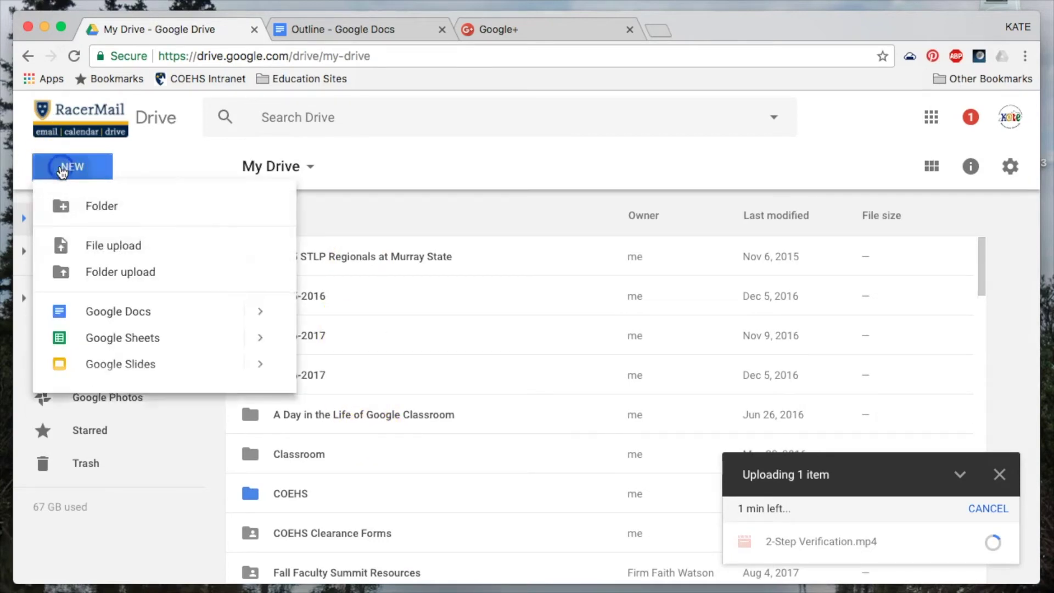
{"action": "left_click", "coordinate": [121, 275]}
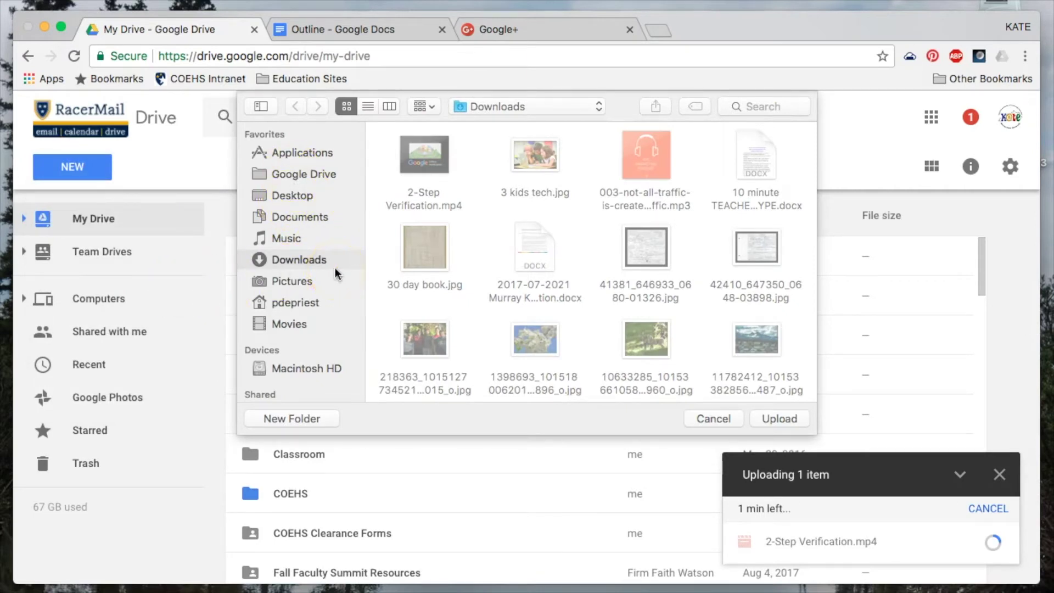
{"action": "left_click", "coordinate": [325, 299]}
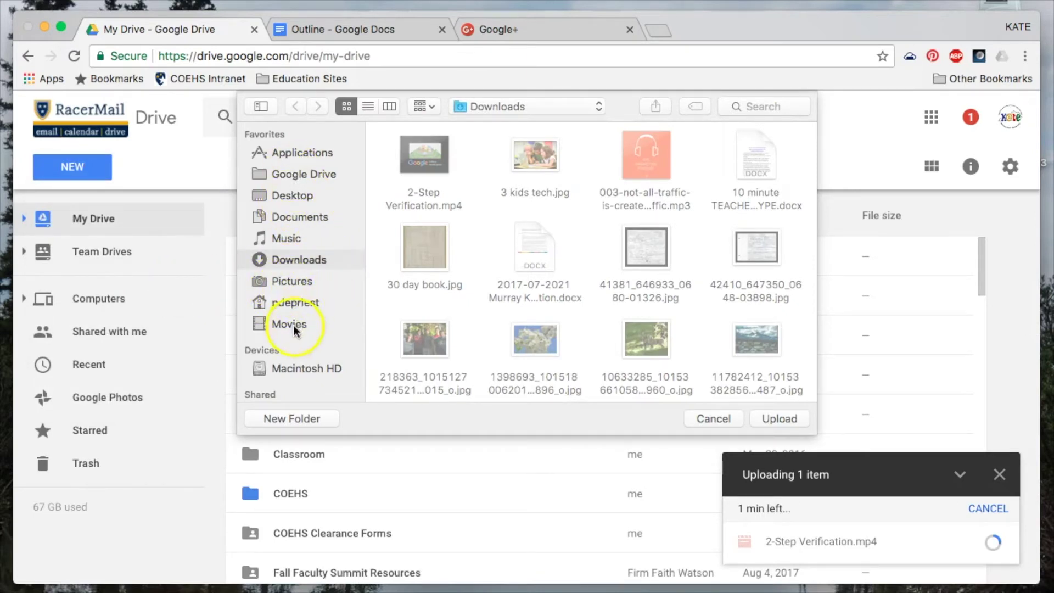
{"action": "left_click", "coordinate": [293, 219]}
{"action": "left_click", "coordinate": [534, 253]}
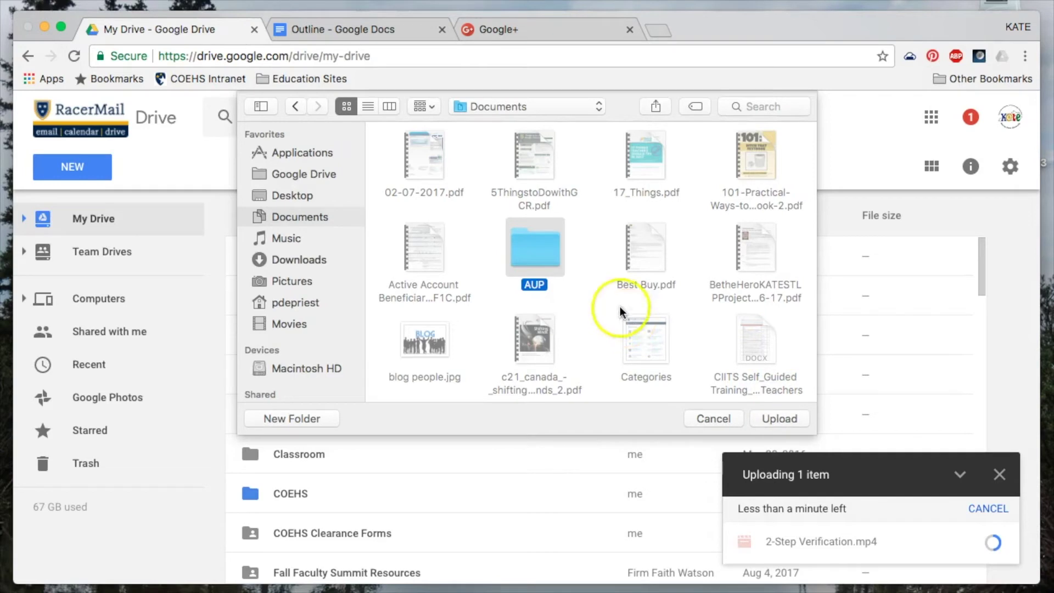
{"action": "left_click", "coordinate": [715, 420]}
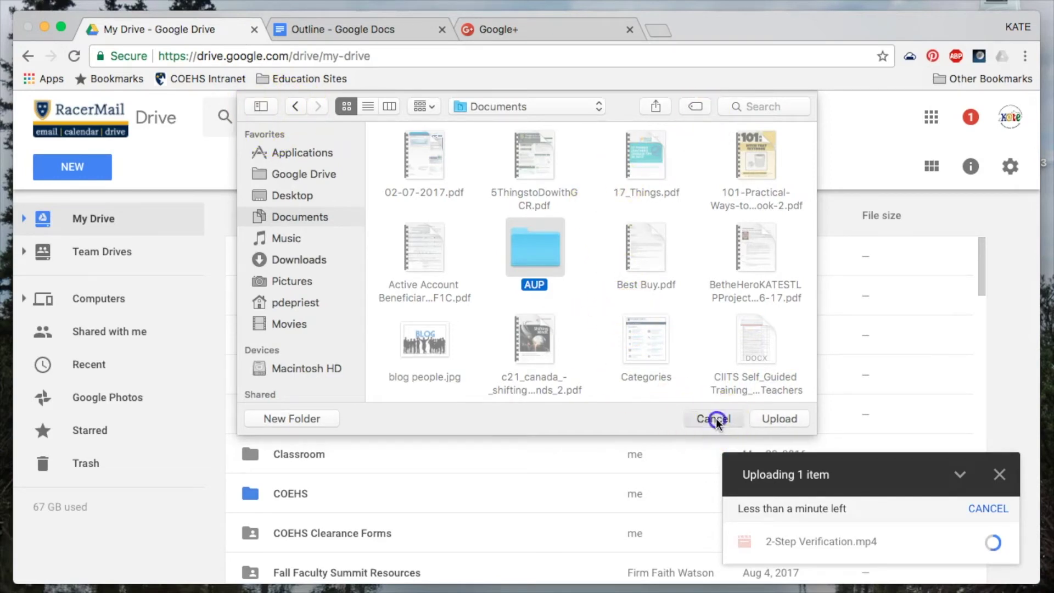
- Open the template gallery for a new Google Docs document and look through the Murray State University templates
{"action": "left_click", "coordinate": [71, 170]}
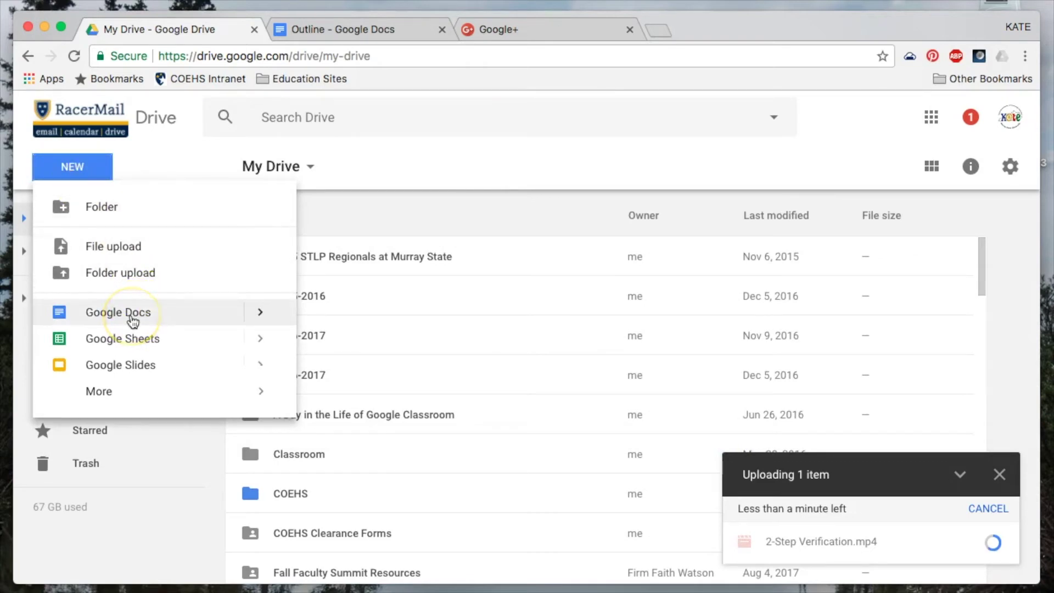
{"action": "left_click", "coordinate": [260, 313]}
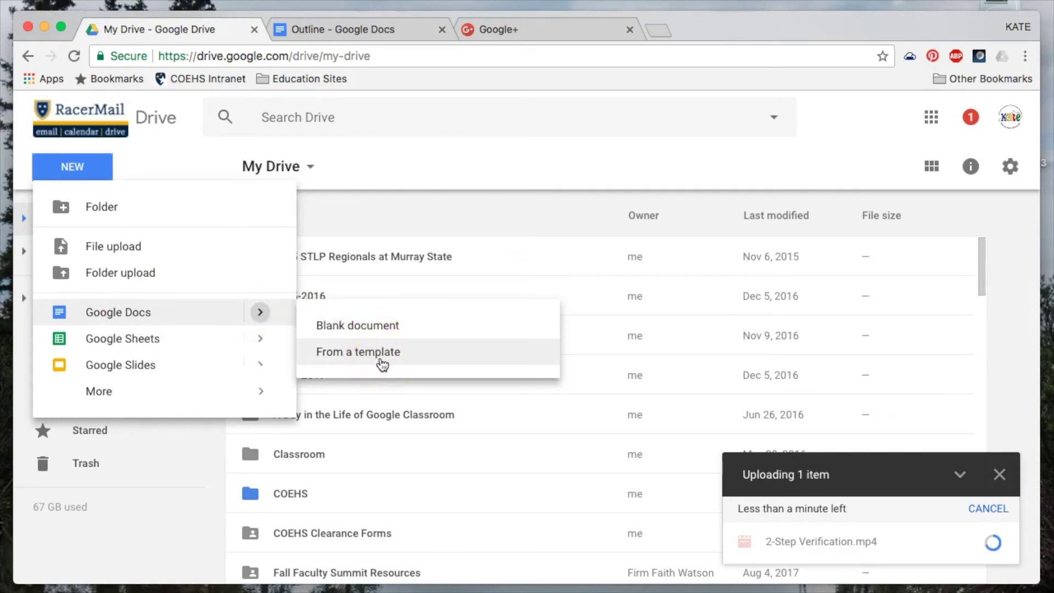
{"action": "left_click", "coordinate": [125, 317]}
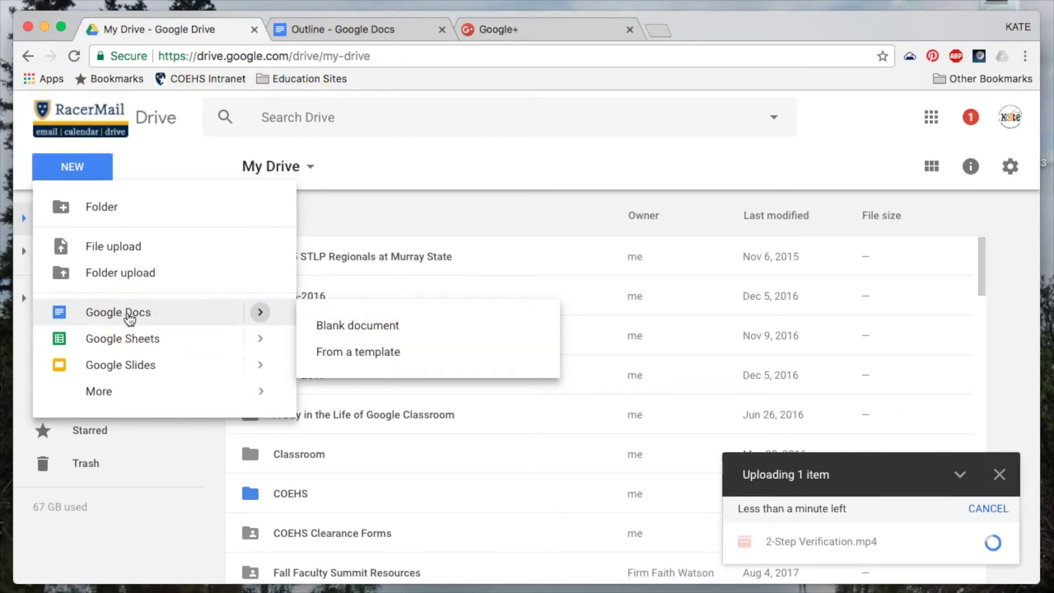
{"action": "left_click", "coordinate": [384, 355]}
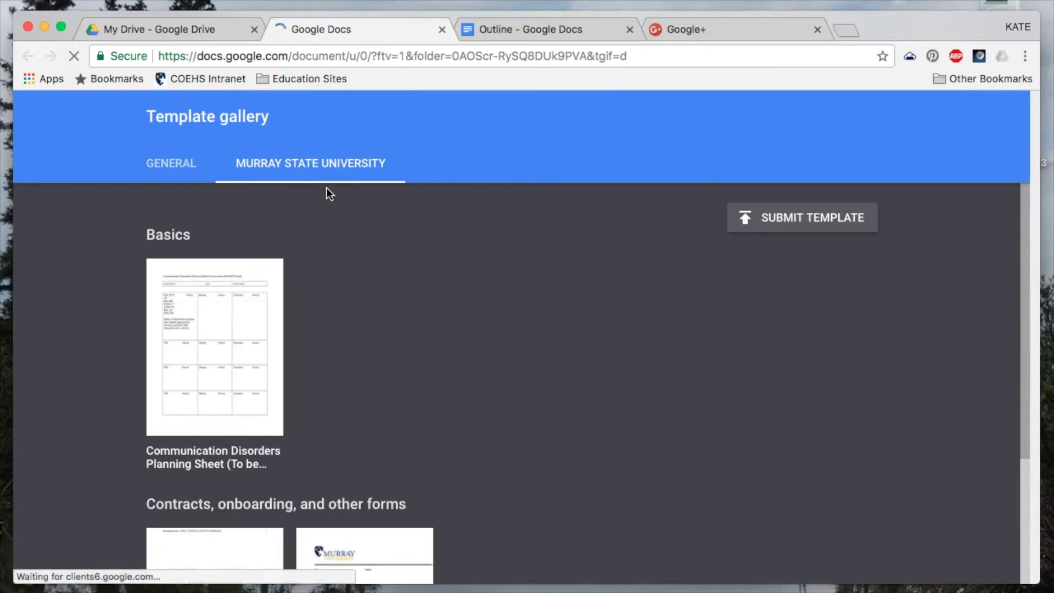
{"action": "scroll", "coordinate": [546, 287], "scroll_direction": "down", "scroll_amount": 5}
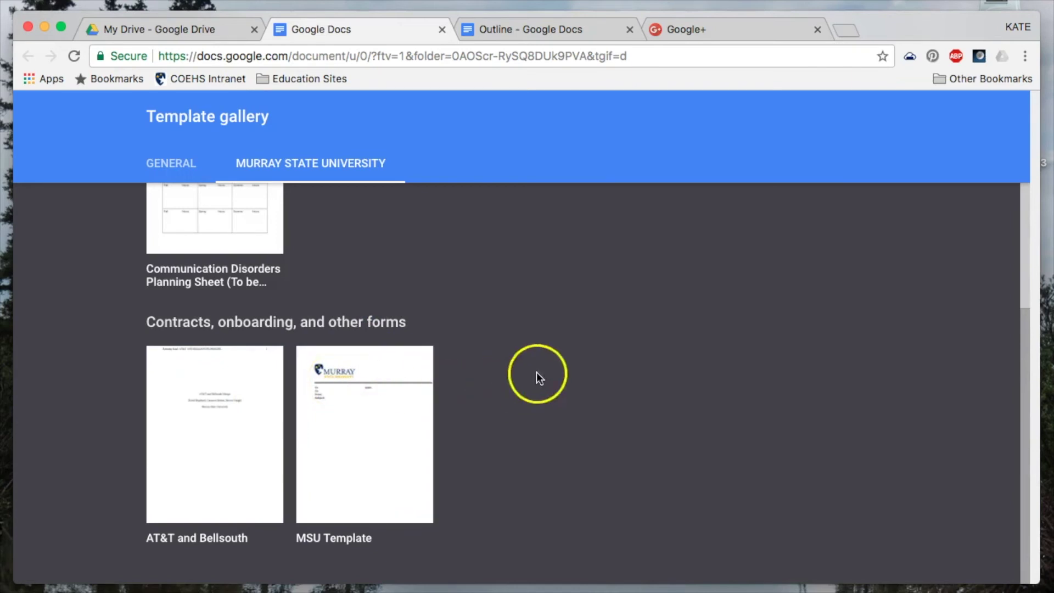
{"action": "scroll", "coordinate": [571, 370], "scroll_direction": "up", "scroll_amount": 1}
{"action": "scroll", "coordinate": [572, 367], "scroll_direction": "up", "scroll_amount": 5}
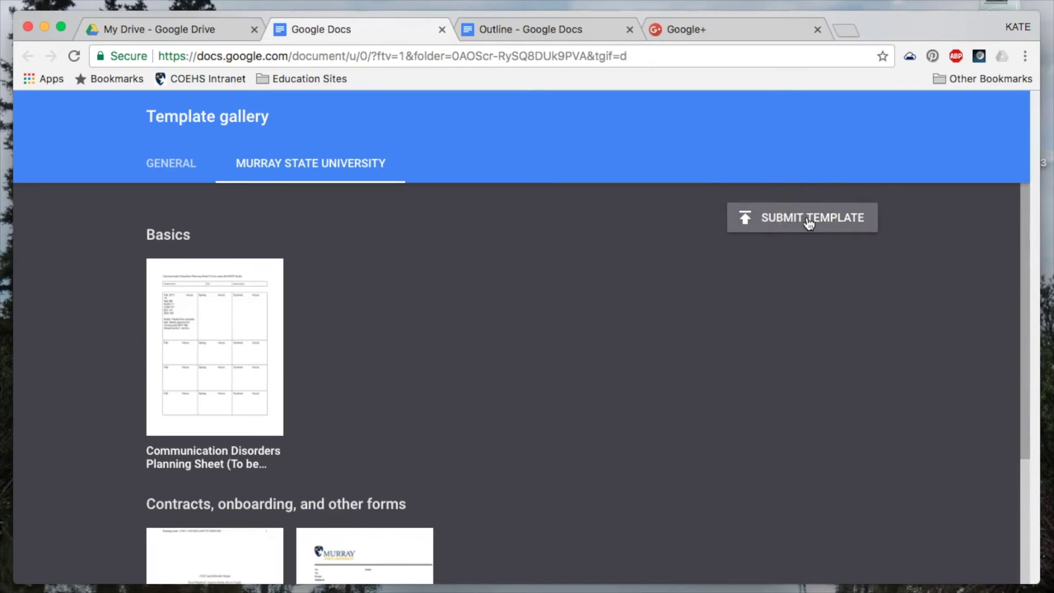
- Look through the general Google Docs templates, including the Education section, and return to Drive's new-file options
{"action": "left_click", "coordinate": [166, 164]}
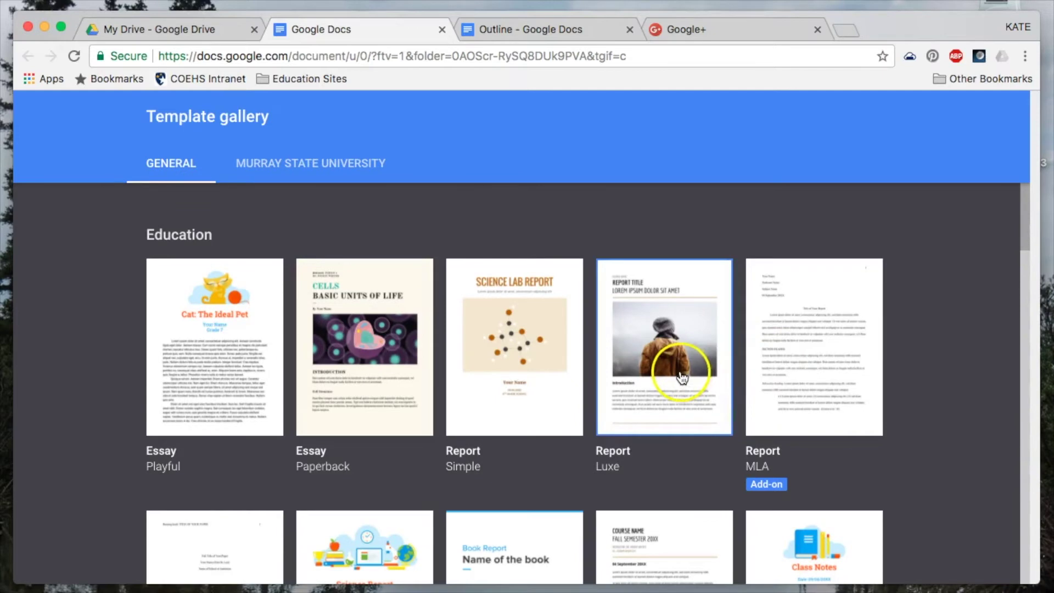
{"action": "scroll", "coordinate": [680, 378], "scroll_direction": "down", "scroll_amount": 2}
{"action": "scroll", "coordinate": [681, 378], "scroll_direction": "down", "scroll_amount": 5}
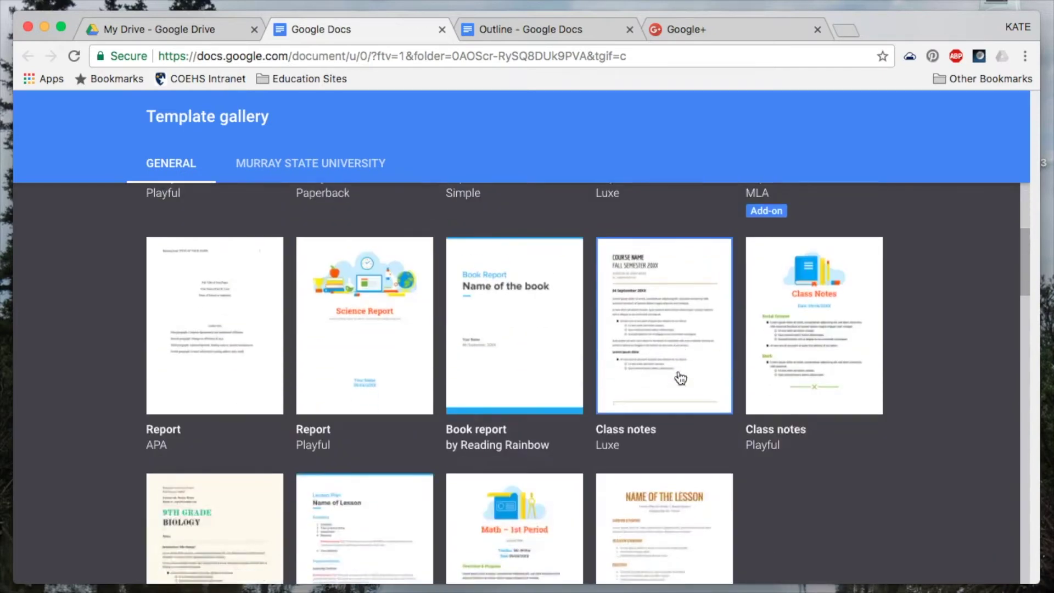
{"action": "scroll", "coordinate": [681, 378], "scroll_direction": "down", "scroll_amount": 2}
{"action": "scroll", "coordinate": [678, 387], "scroll_direction": "up", "scroll_amount": 8}
{"action": "left_click", "coordinate": [269, 261]}
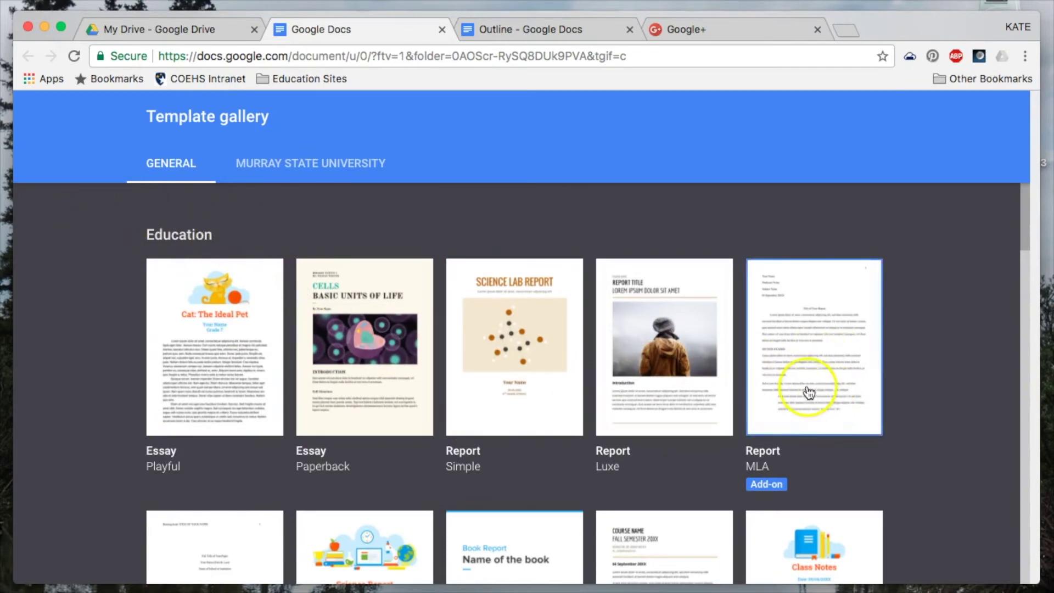
{"action": "scroll", "coordinate": [818, 392], "scroll_direction": "down", "scroll_amount": 5}
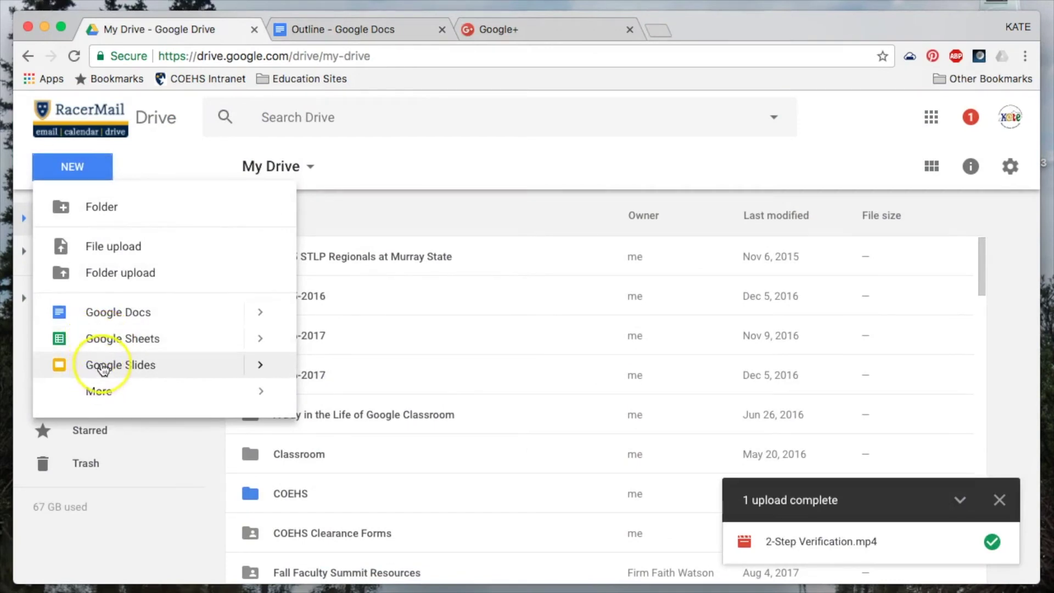
- Check the additional file types and the option to connect more apps, and return to My Drive
{"action": "mouse_move", "coordinate": [91, 400]}
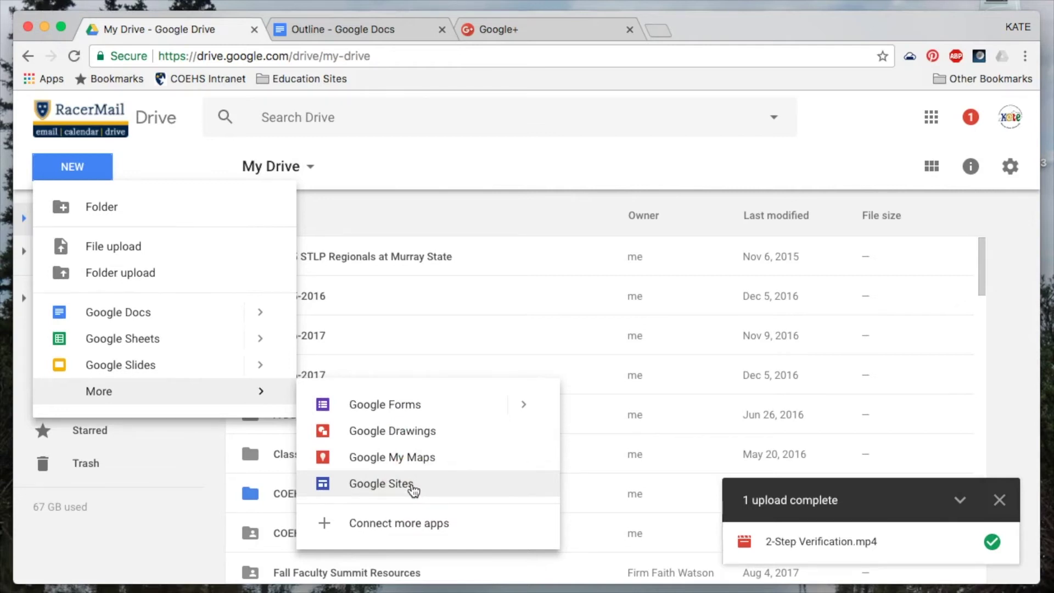
{"action": "left_click", "coordinate": [398, 532]}
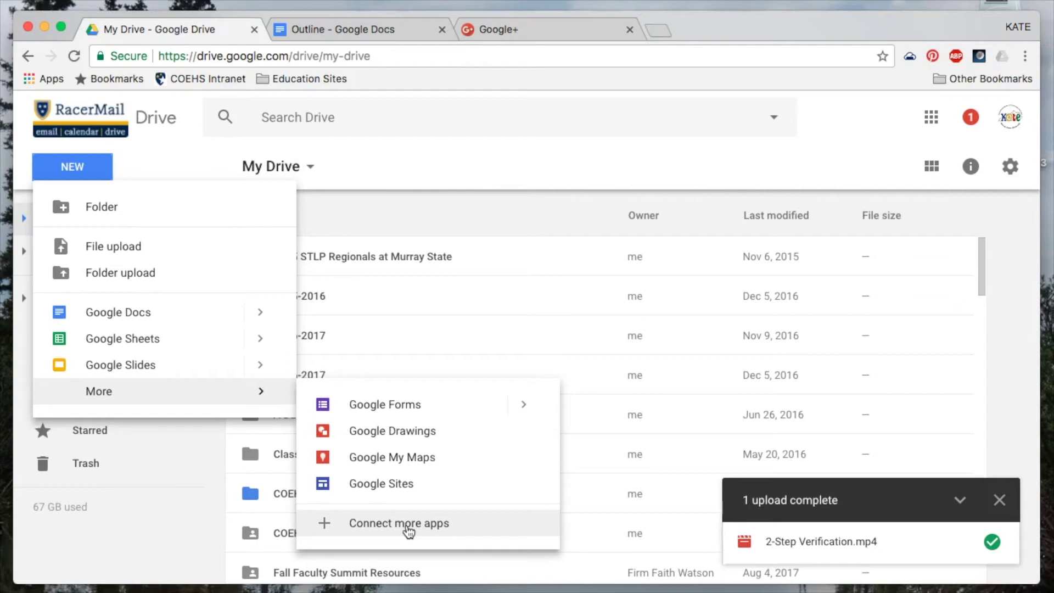
{"action": "left_click", "coordinate": [409, 524]}
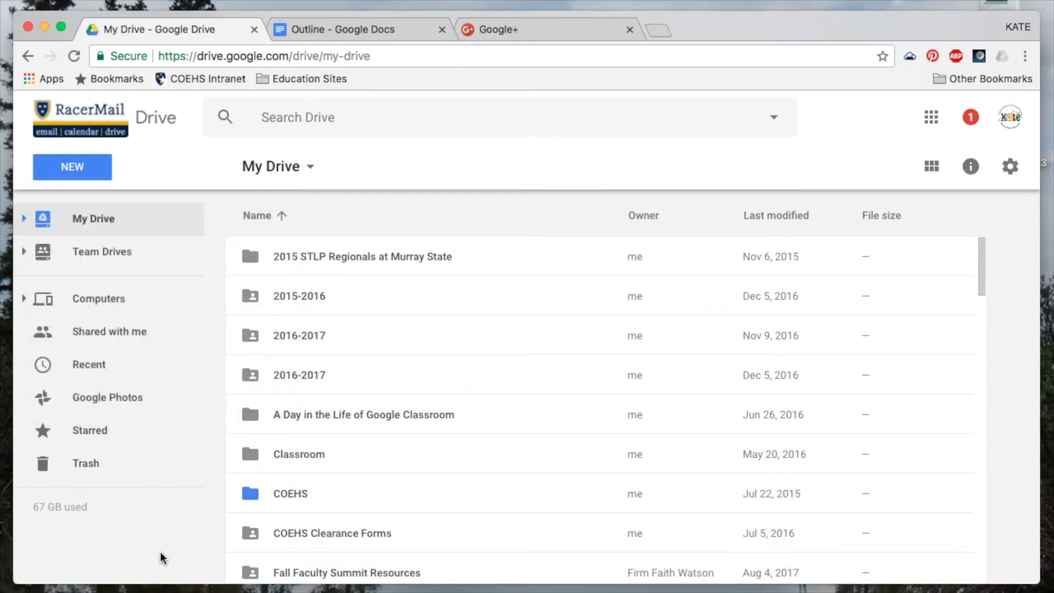
{"action": "left_click", "coordinate": [105, 225]}
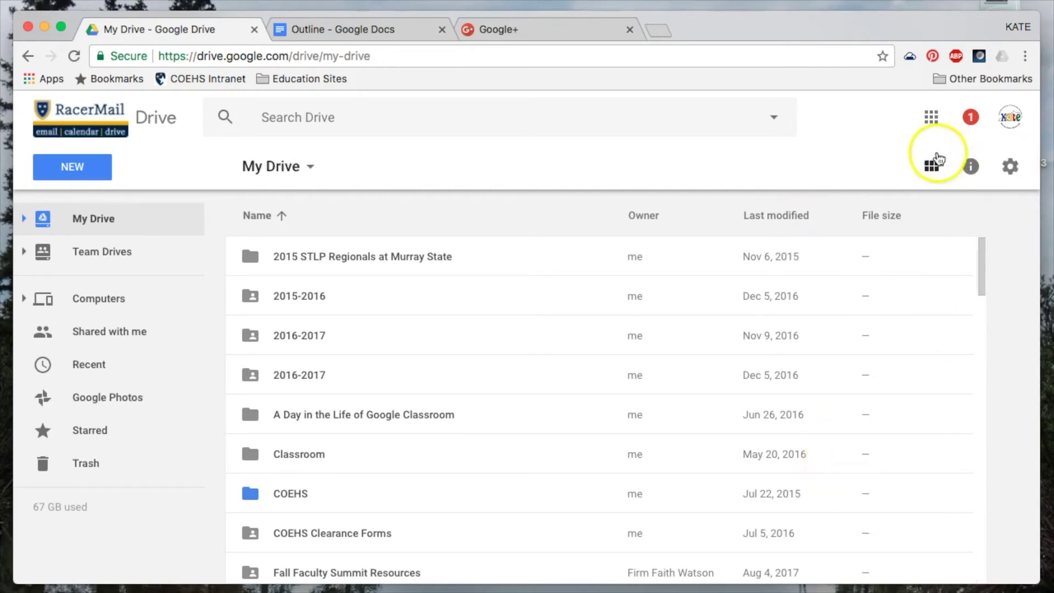
- Show My Drive as a grid and look through its folders and file thumbnails
{"action": "left_click", "coordinate": [932, 168]}
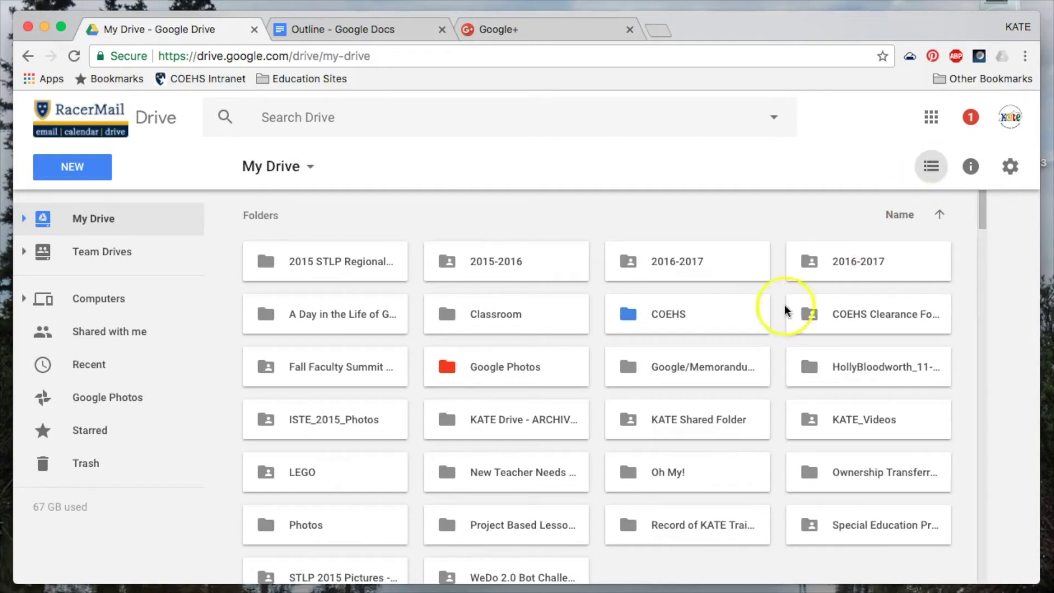
{"action": "scroll", "coordinate": [763, 412], "scroll_direction": "down", "scroll_amount": 1}
{"action": "scroll", "coordinate": [785, 402], "scroll_direction": "down", "scroll_amount": 5}
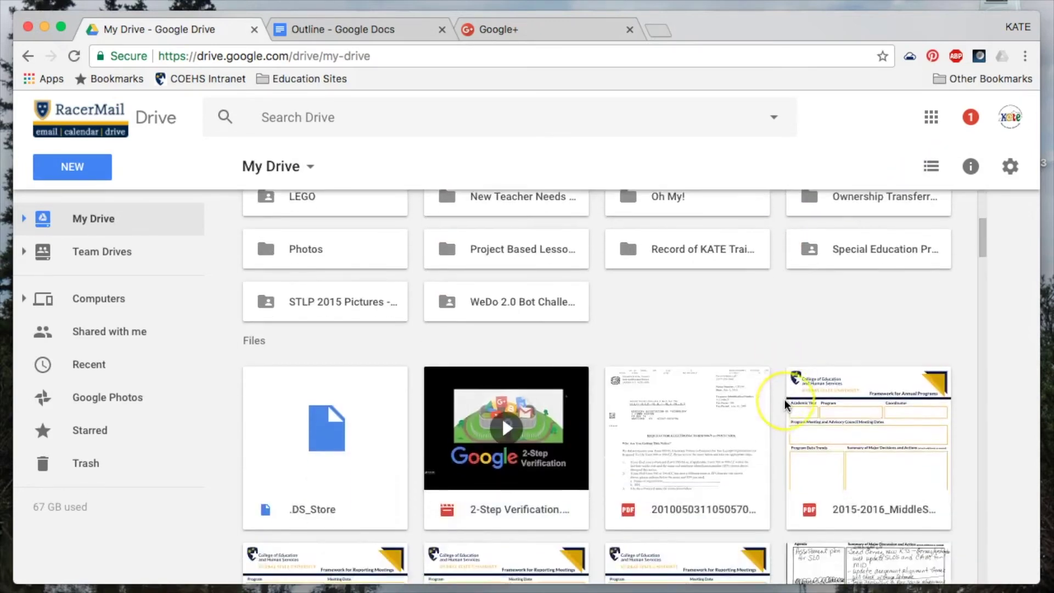
{"action": "scroll", "coordinate": [791, 405], "scroll_direction": "up", "scroll_amount": 6}
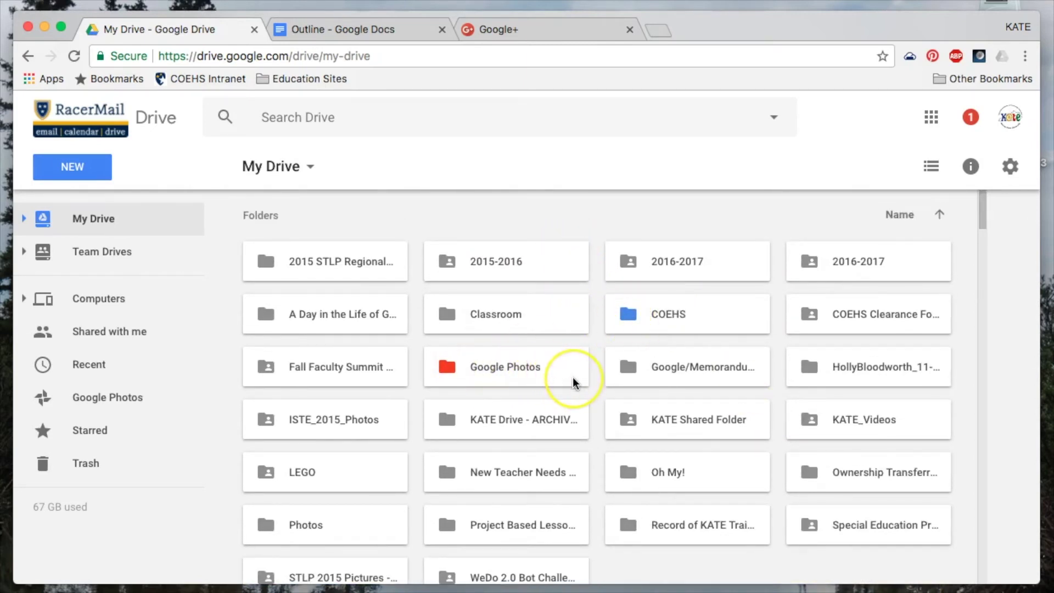
{"action": "scroll", "coordinate": [571, 381], "scroll_direction": "down", "scroll_amount": 4}
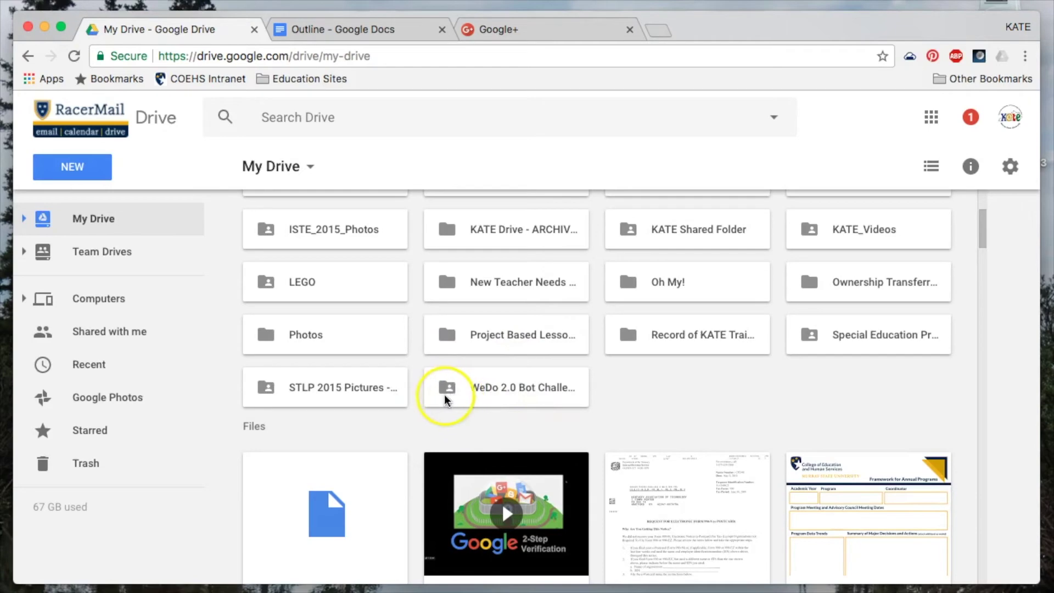
{"action": "scroll", "coordinate": [479, 397], "scroll_direction": "down", "scroll_amount": 8}
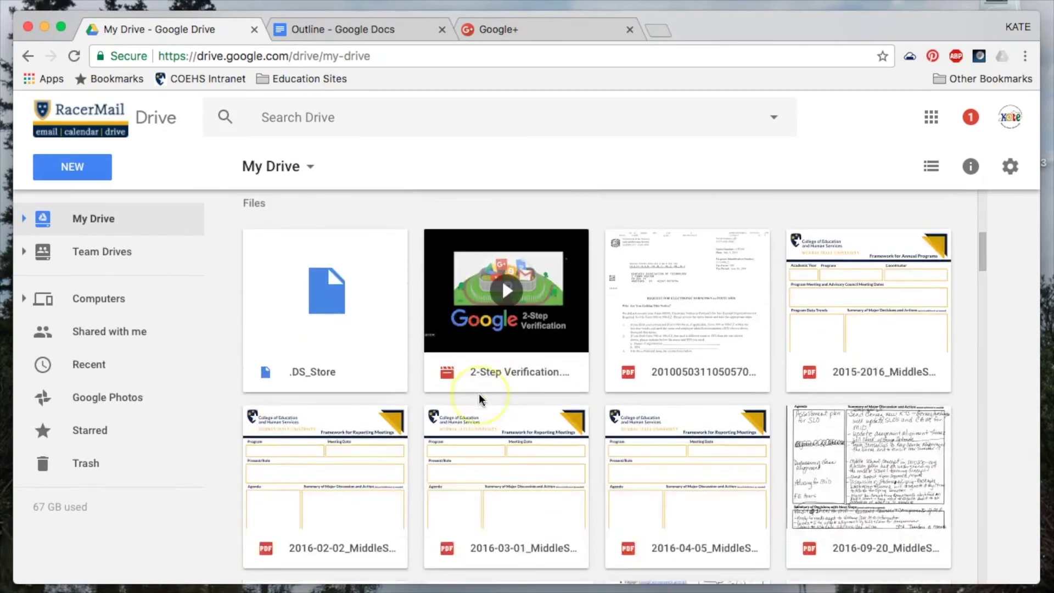
{"action": "scroll", "coordinate": [480, 394], "scroll_direction": "down", "scroll_amount": 9}
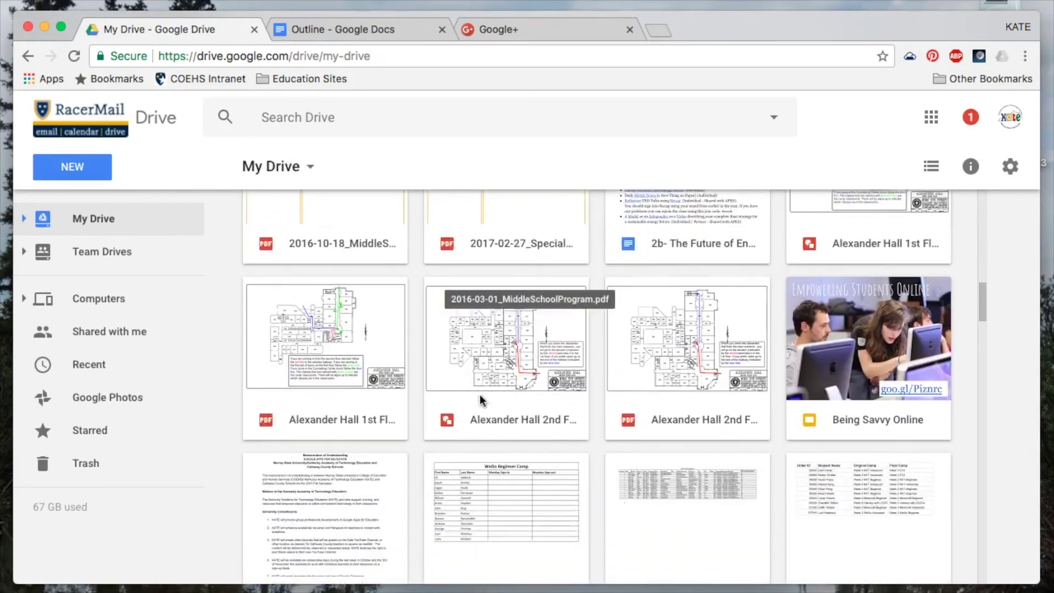
{"action": "scroll", "coordinate": [480, 394], "scroll_direction": "down", "scroll_amount": 20}
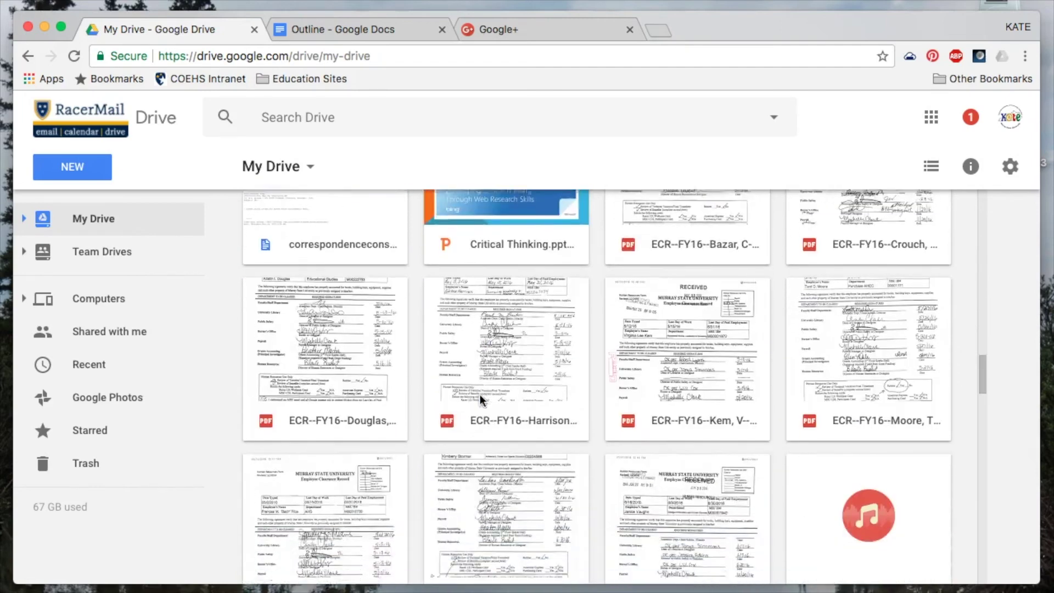
{"action": "scroll", "coordinate": [480, 394], "scroll_direction": "down", "scroll_amount": 3}
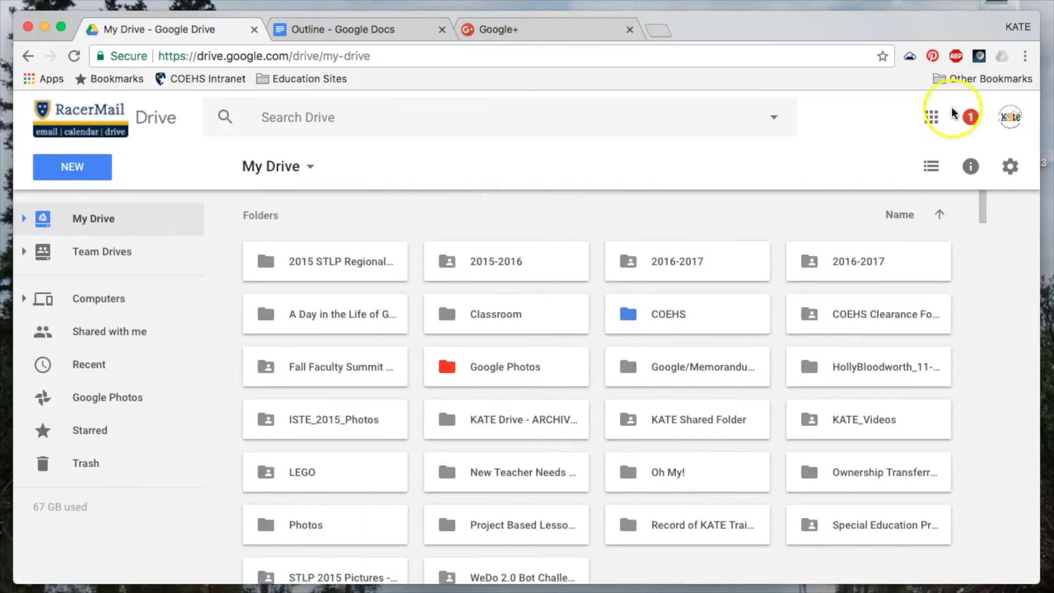
- Show My Drive as a list and examine each item's type, sharing status, owner, modification date and file size
{"action": "left_click", "coordinate": [932, 166]}
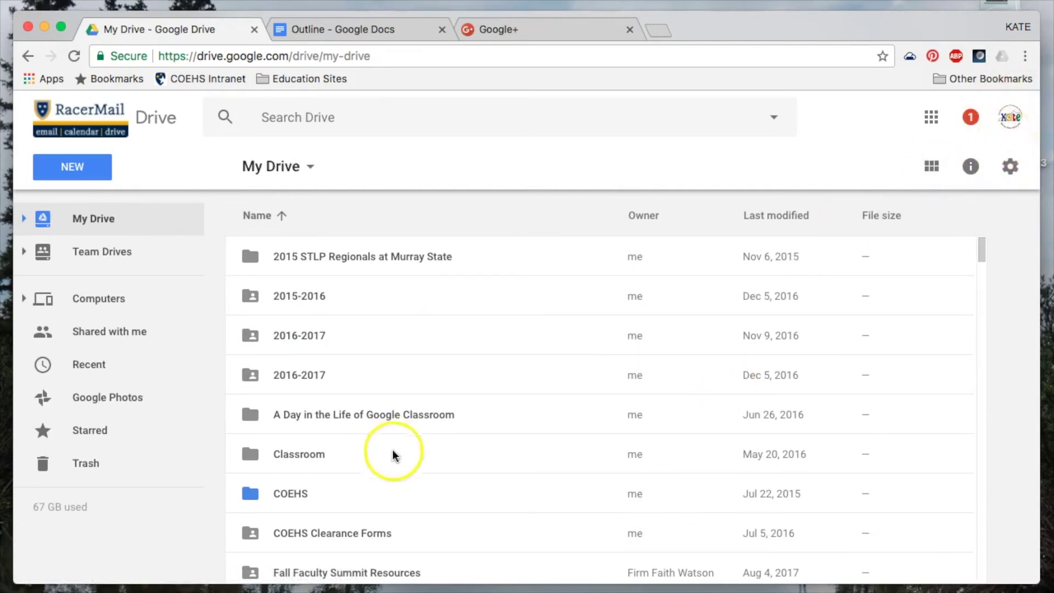
{"action": "scroll", "coordinate": [388, 483], "scroll_direction": "down", "scroll_amount": 3}
{"action": "scroll", "coordinate": [388, 481], "scroll_direction": "down", "scroll_amount": 2}
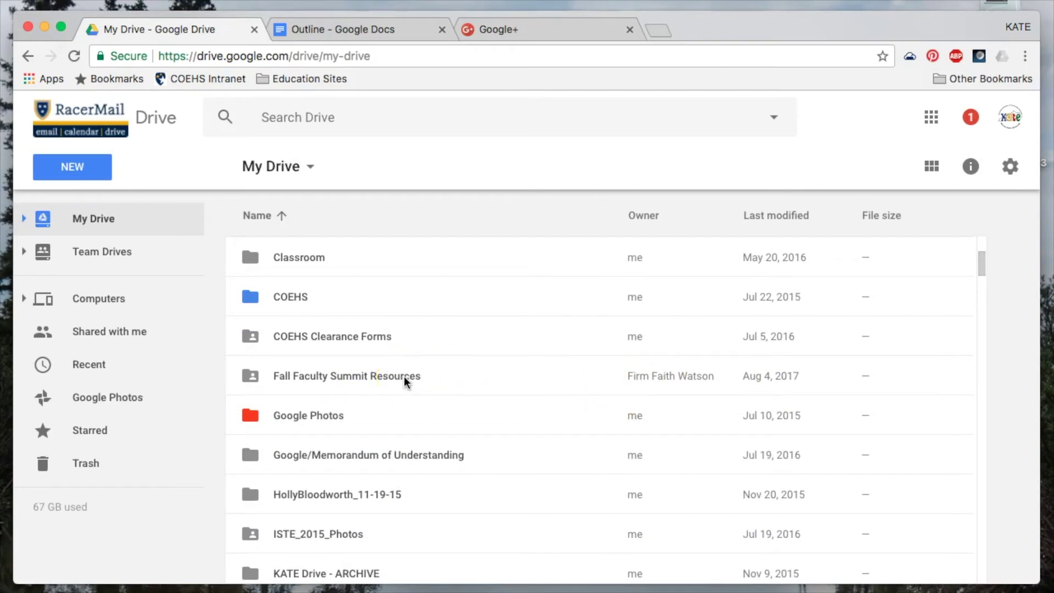
{"action": "scroll", "coordinate": [405, 377], "scroll_direction": "down", "scroll_amount": 10}
{"action": "scroll", "coordinate": [405, 377], "scroll_direction": "down", "scroll_amount": 5}
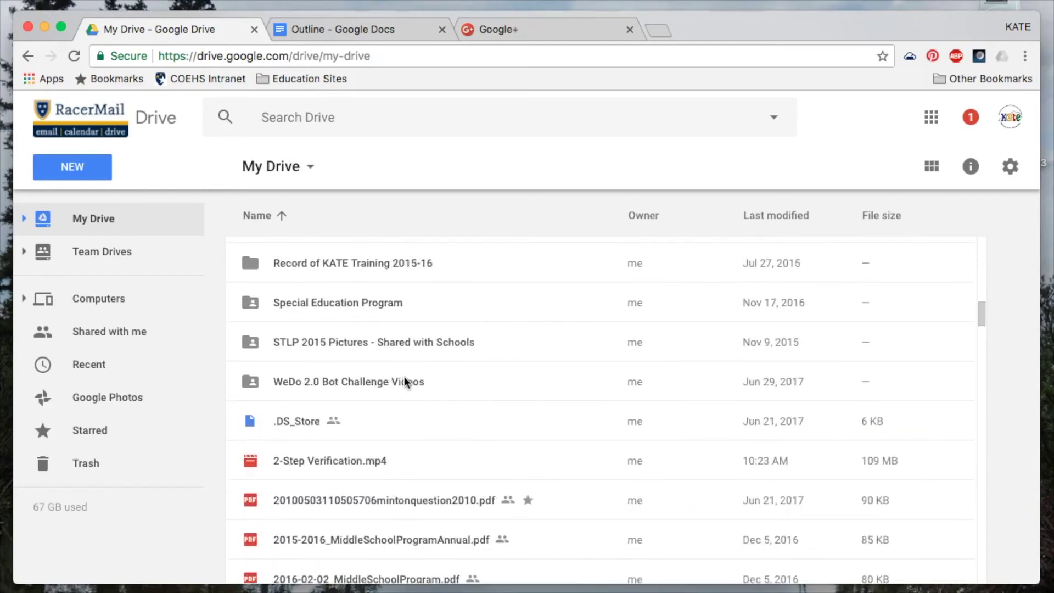
{"action": "scroll", "coordinate": [404, 377], "scroll_direction": "up", "scroll_amount": 2}
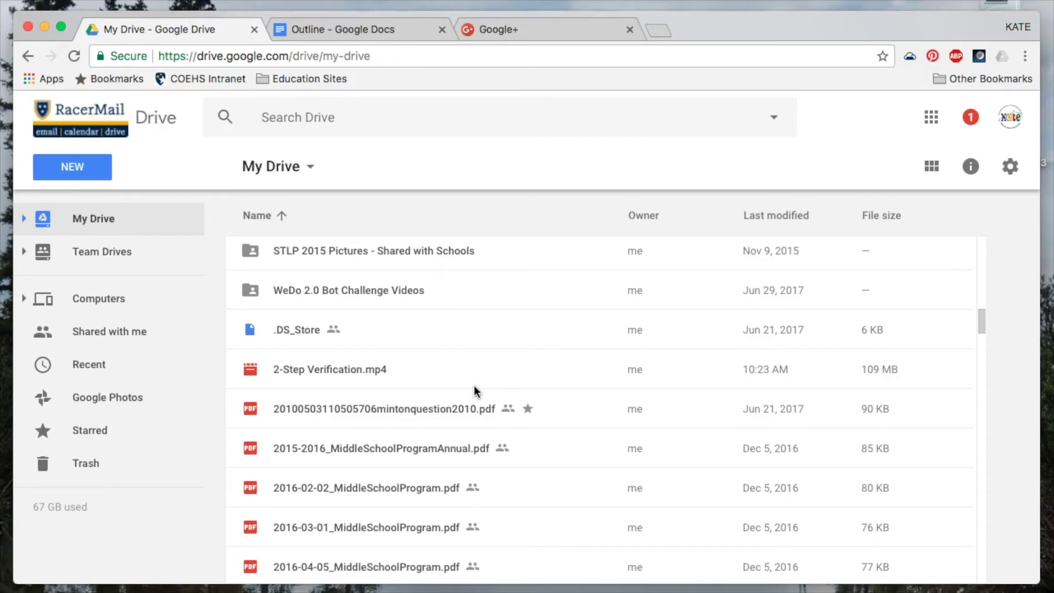
{"action": "scroll", "coordinate": [677, 431], "scroll_direction": "down", "scroll_amount": 3}
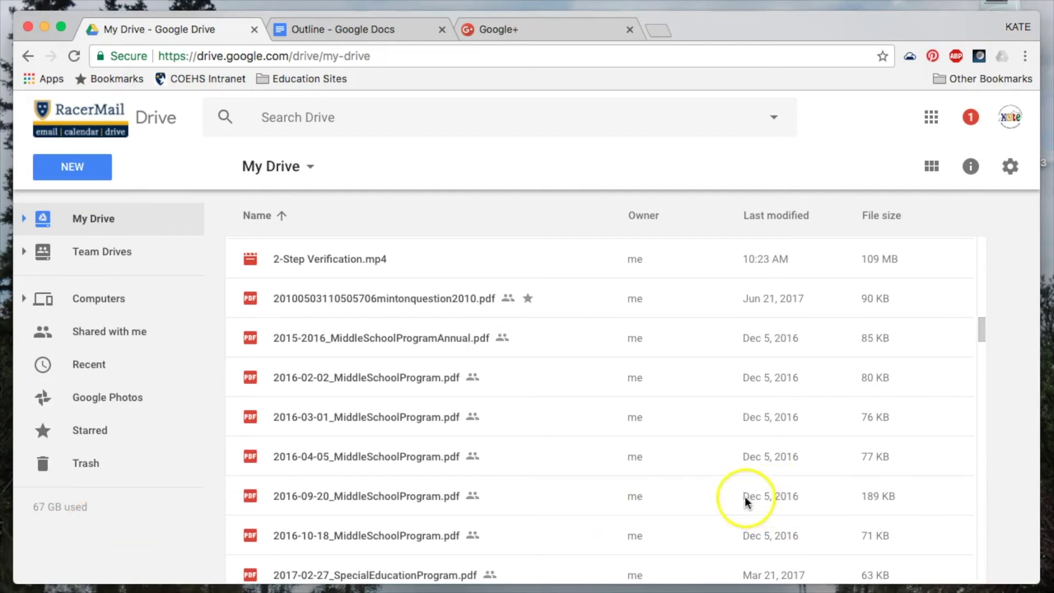
{"action": "scroll", "coordinate": [746, 497], "scroll_direction": "down", "scroll_amount": 3}
{"action": "scroll", "coordinate": [742, 492], "scroll_direction": "down", "scroll_amount": 3}
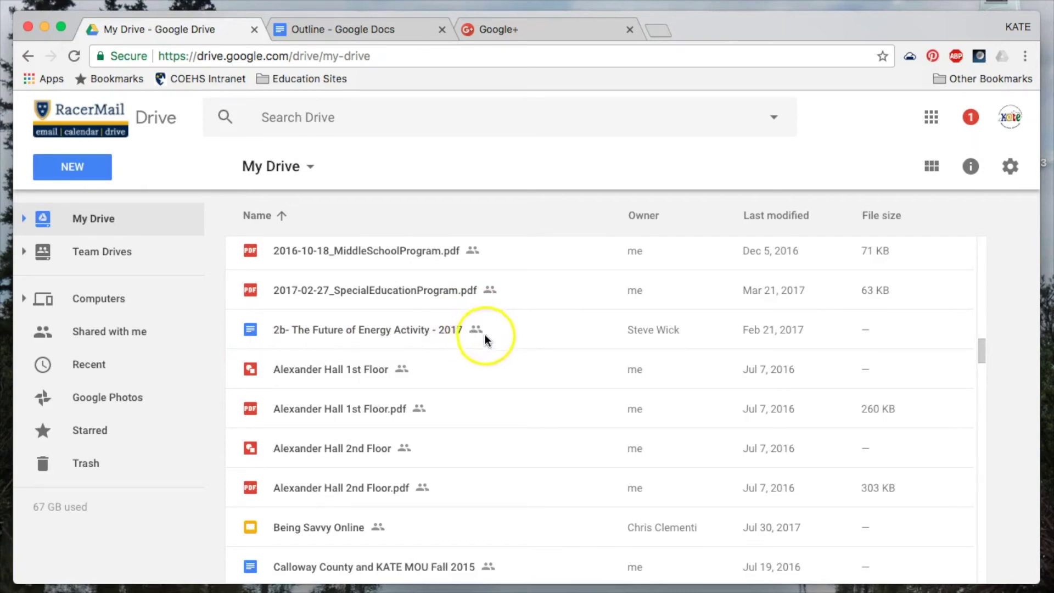
{"action": "scroll", "coordinate": [582, 345], "scroll_direction": "up", "scroll_amount": 4}
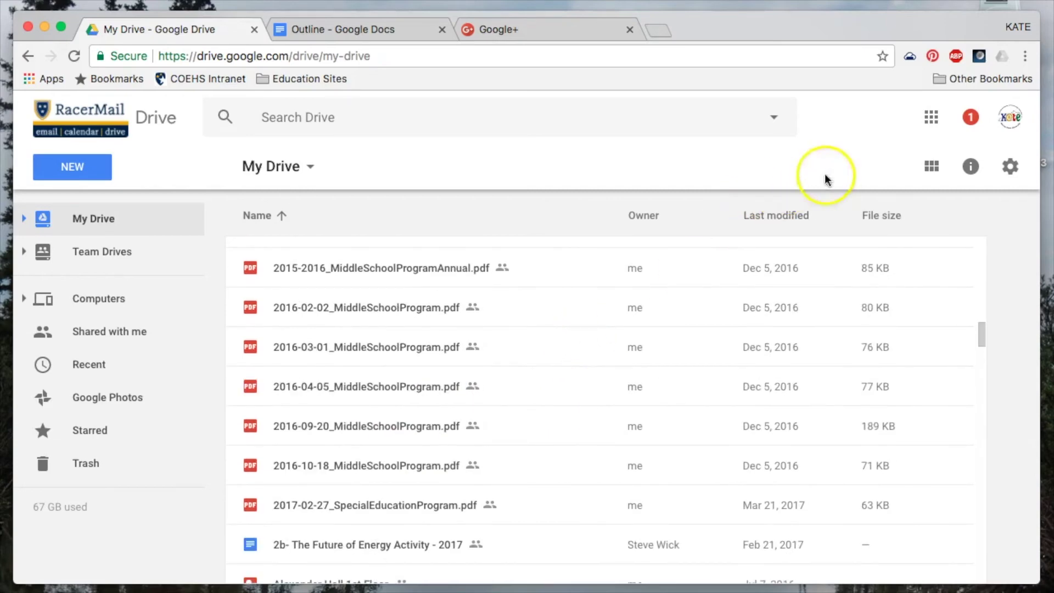
- Switch My Drive to the grid layout to check the file previews, and return to the list layout
{"action": "left_click", "coordinate": [941, 167]}
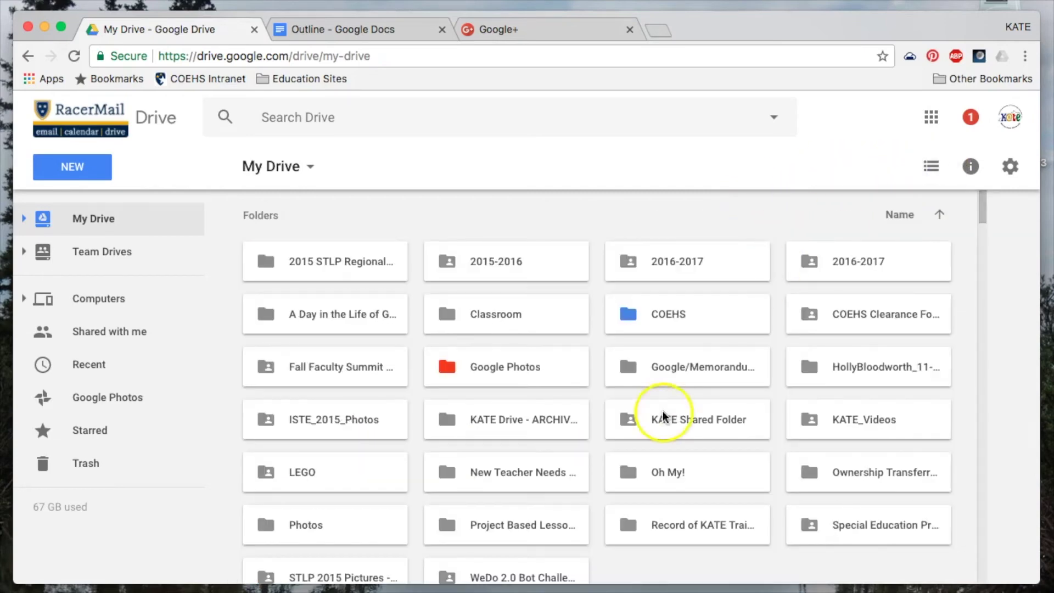
{"action": "scroll", "coordinate": [660, 409], "scroll_direction": "down", "scroll_amount": 3}
{"action": "scroll", "coordinate": [660, 404], "scroll_direction": "down", "scroll_amount": 5}
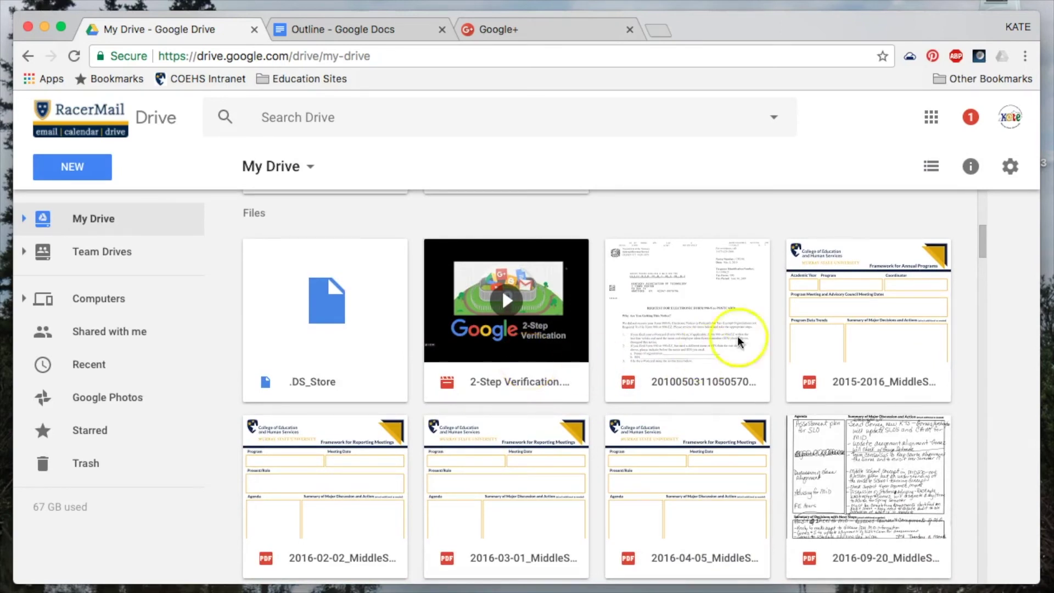
{"action": "left_click", "coordinate": [932, 167]}
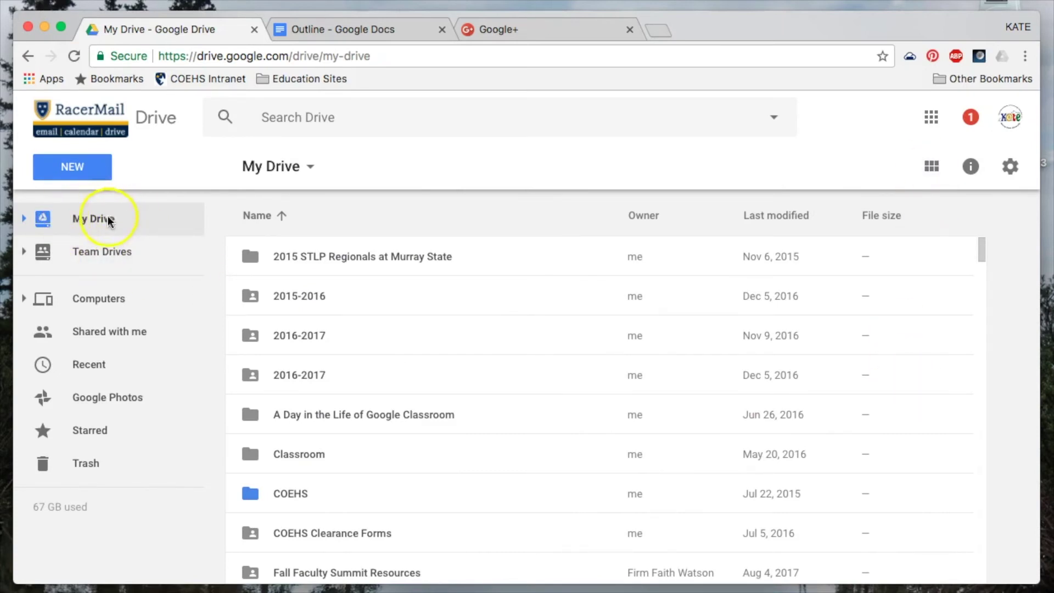
- Open the Shared with me section and look through the shared items, who shared them and their share dates
{"action": "left_click", "coordinate": [105, 336]}
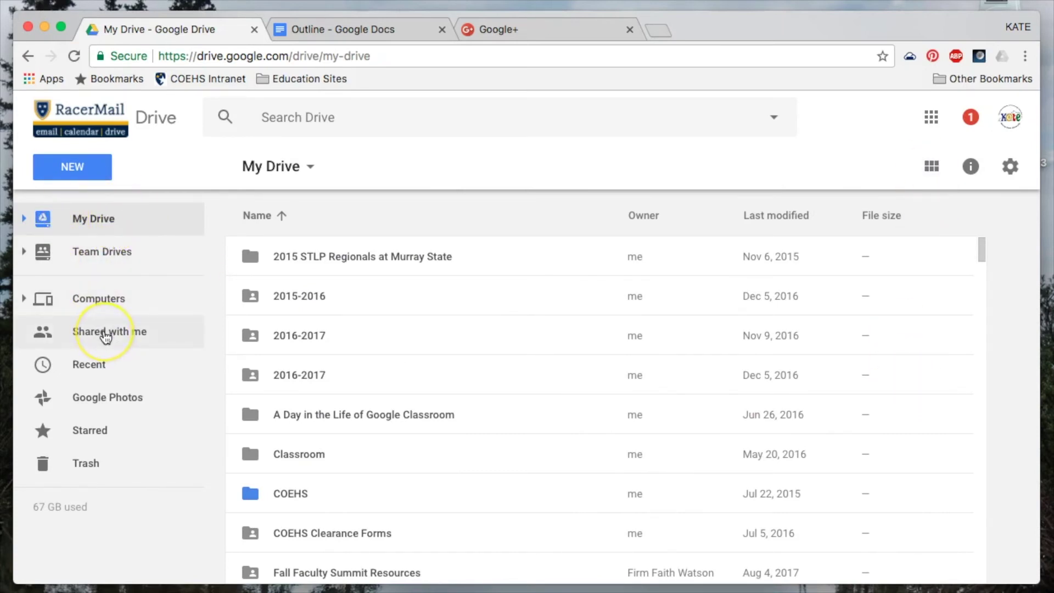
{"action": "left_click", "coordinate": [106, 336]}
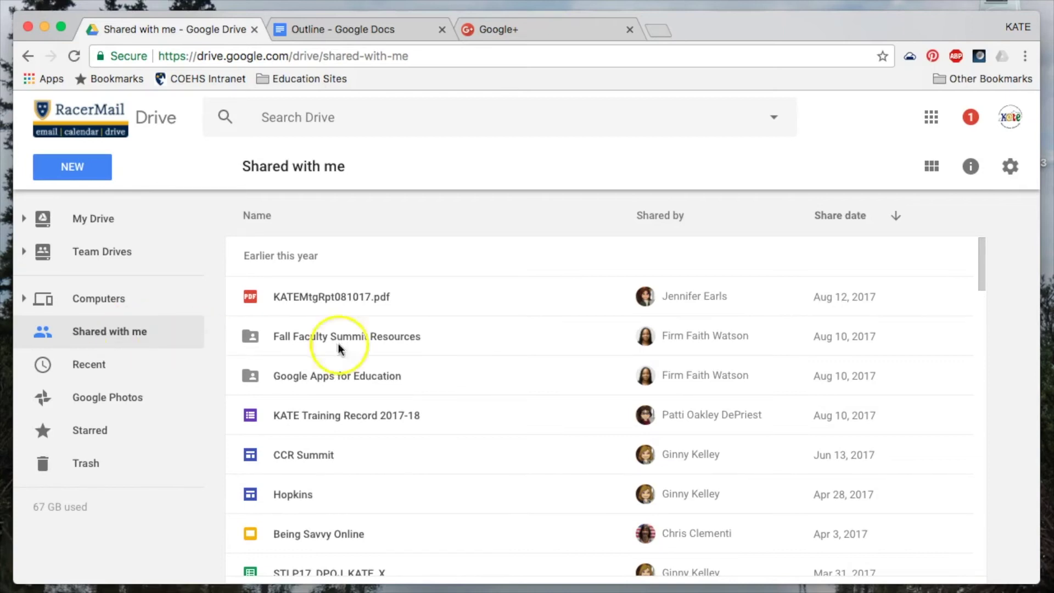
{"action": "scroll", "coordinate": [710, 535], "scroll_direction": "down", "scroll_amount": 5}
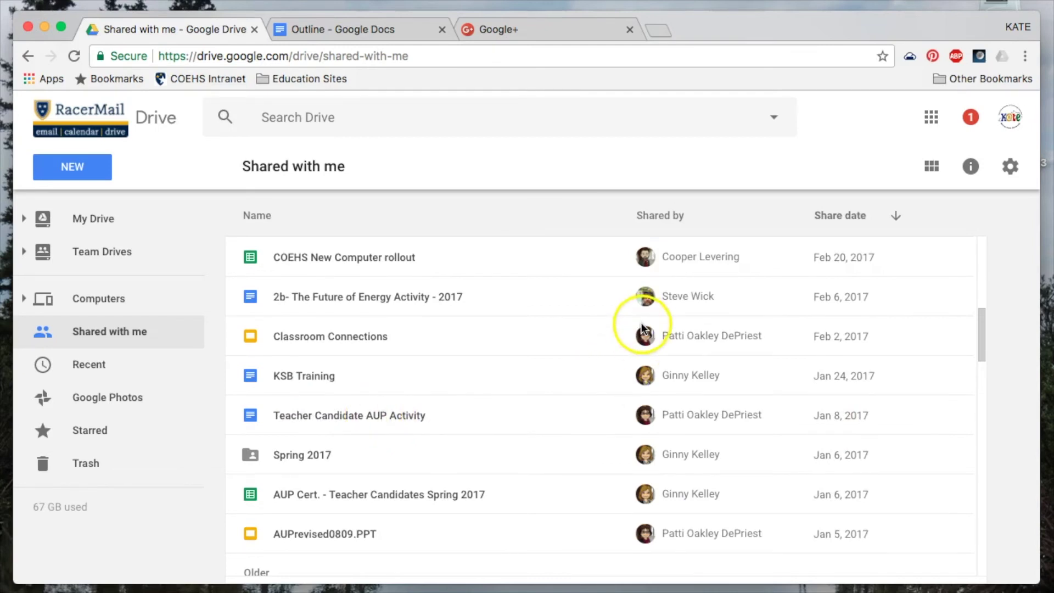
- Add the shared KSB Training document to My Drive and look at the folders offered for organizing it
{"action": "scroll", "coordinate": [684, 338], "scroll_direction": "up", "scroll_amount": 5}
{"action": "scroll", "coordinate": [687, 340], "scroll_direction": "up", "scroll_amount": 2}
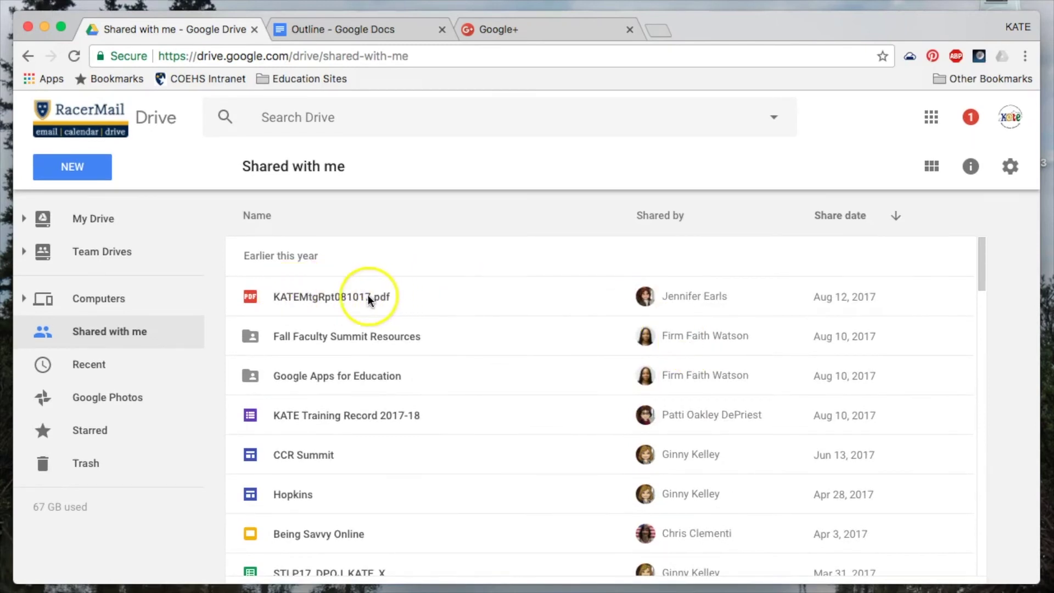
{"action": "scroll", "coordinate": [330, 291], "scroll_direction": "down", "scroll_amount": 1}
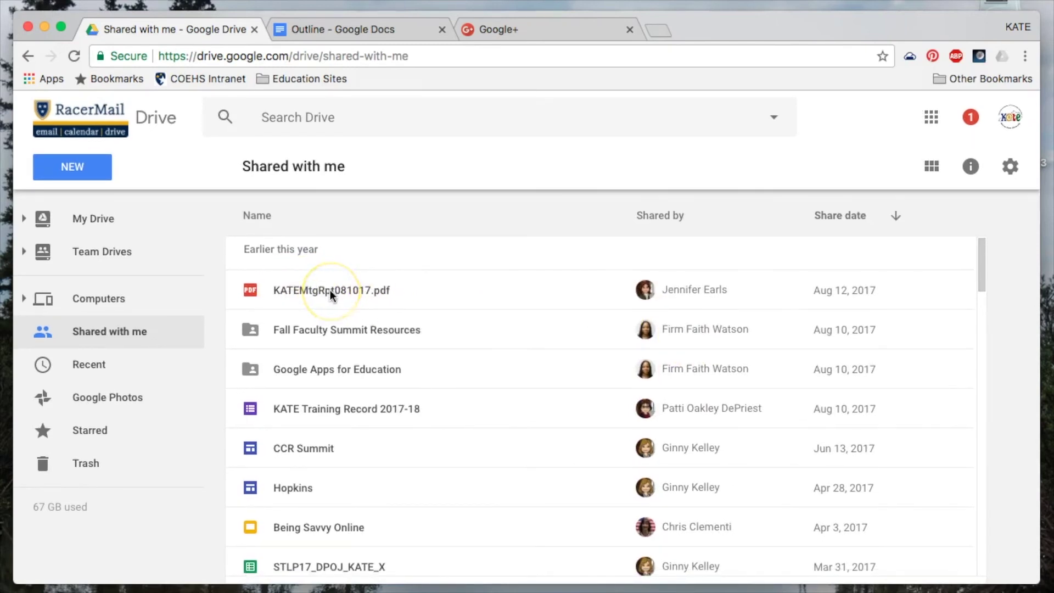
{"action": "right_click", "coordinate": [331, 290]}
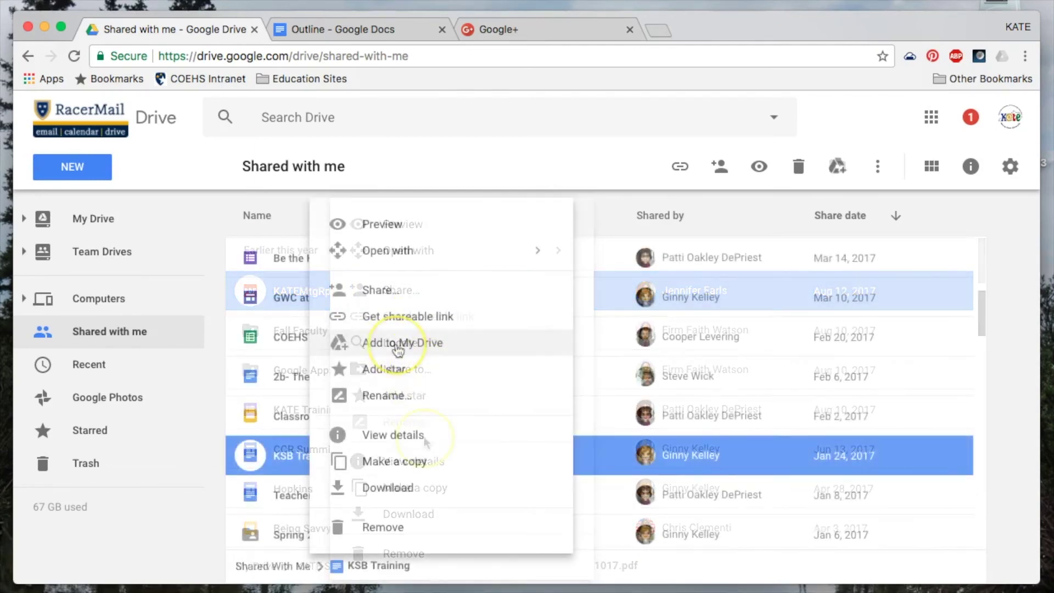
{"action": "left_click", "coordinate": [398, 346]}
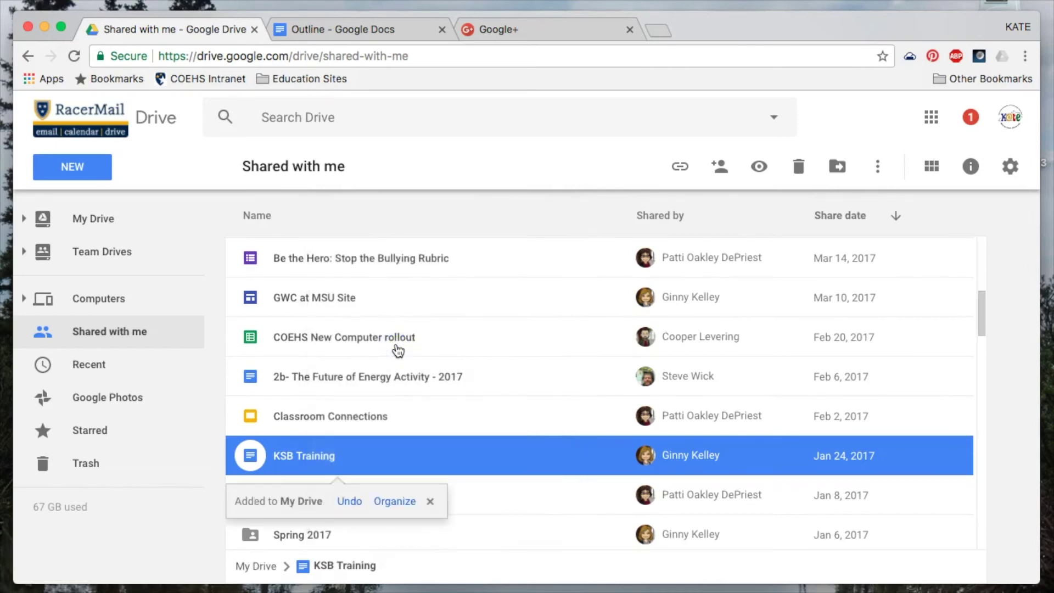
{"action": "left_click", "coordinate": [395, 501]}
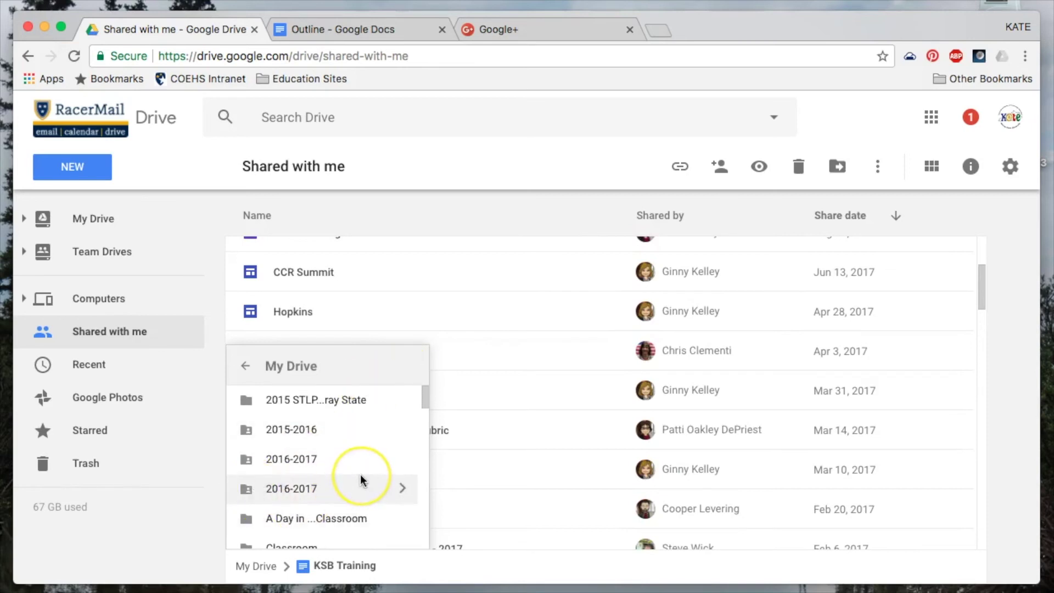
{"action": "left_click", "coordinate": [172, 529]}
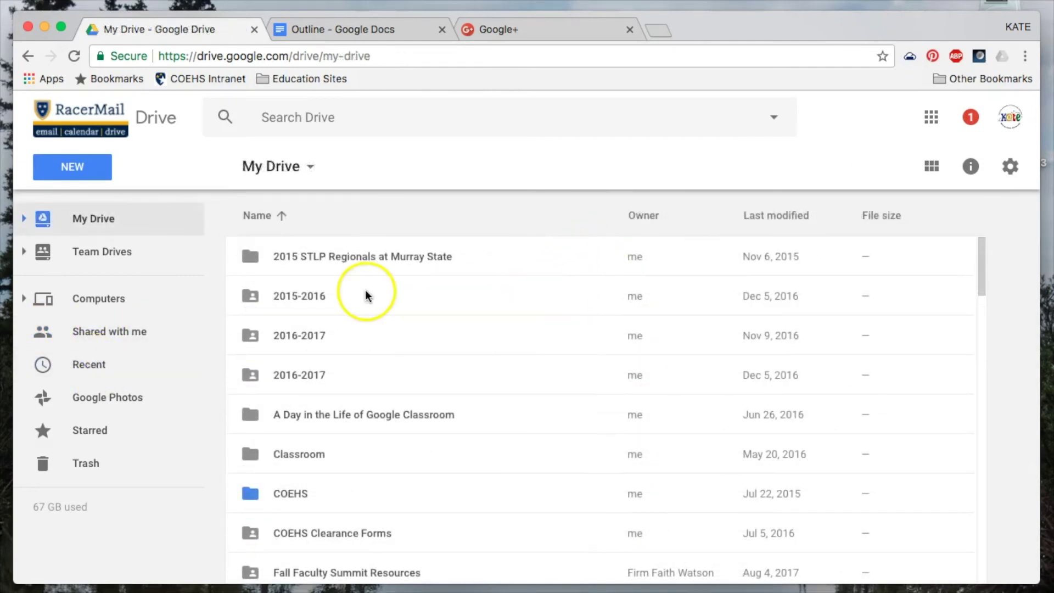
- Start sharing the 2015 STLP Regionals at Murray State folder with two colleagues, and check the permission levels available for them
{"action": "right_click", "coordinate": [370, 256]}
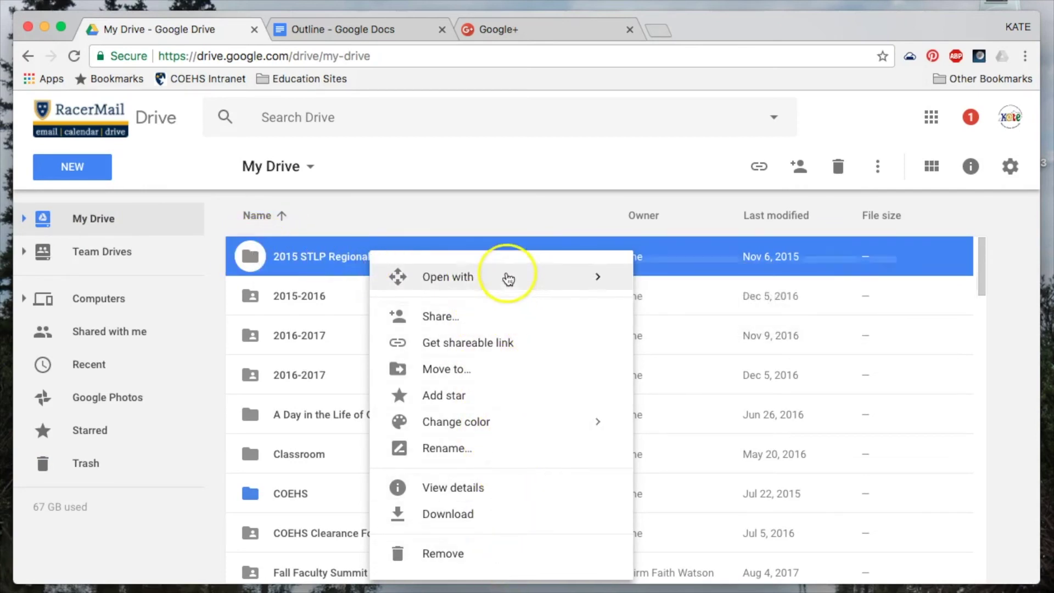
{"action": "mouse_move", "coordinate": [508, 278]}
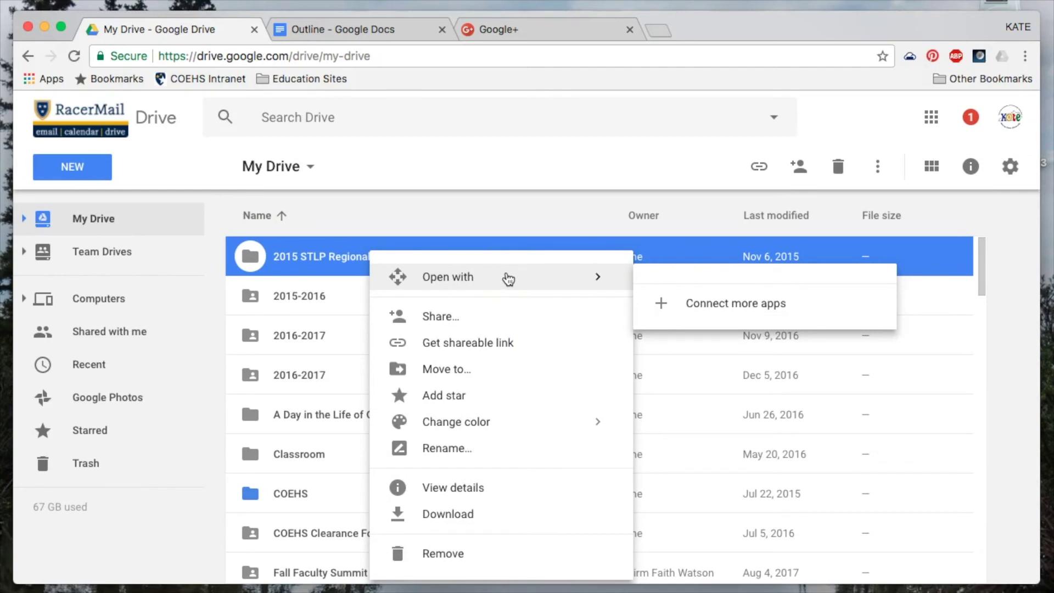
{"action": "left_click", "coordinate": [459, 324]}
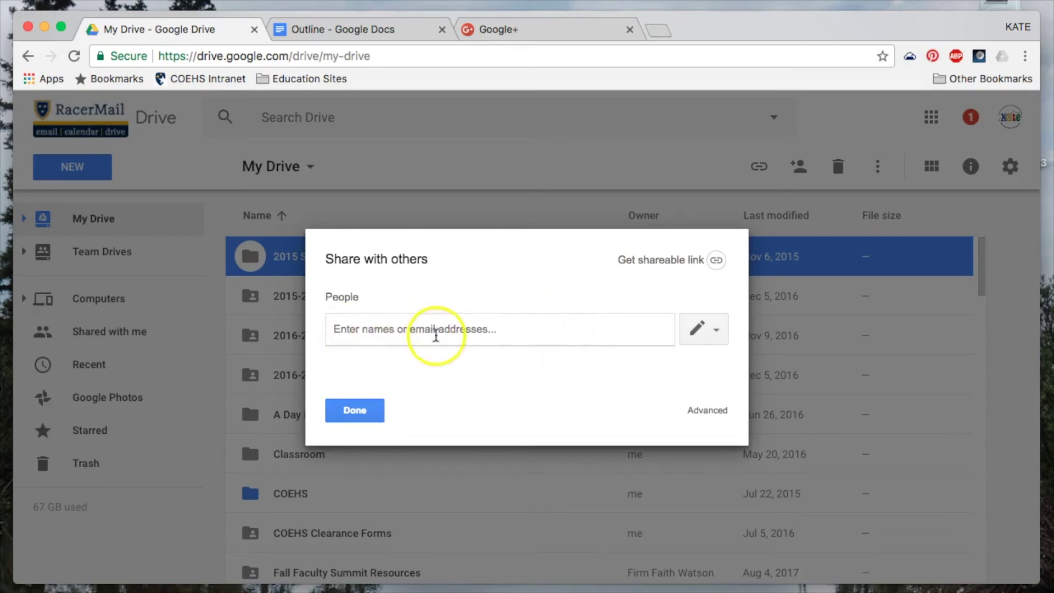
{"action": "left_click", "coordinate": [483, 330]}
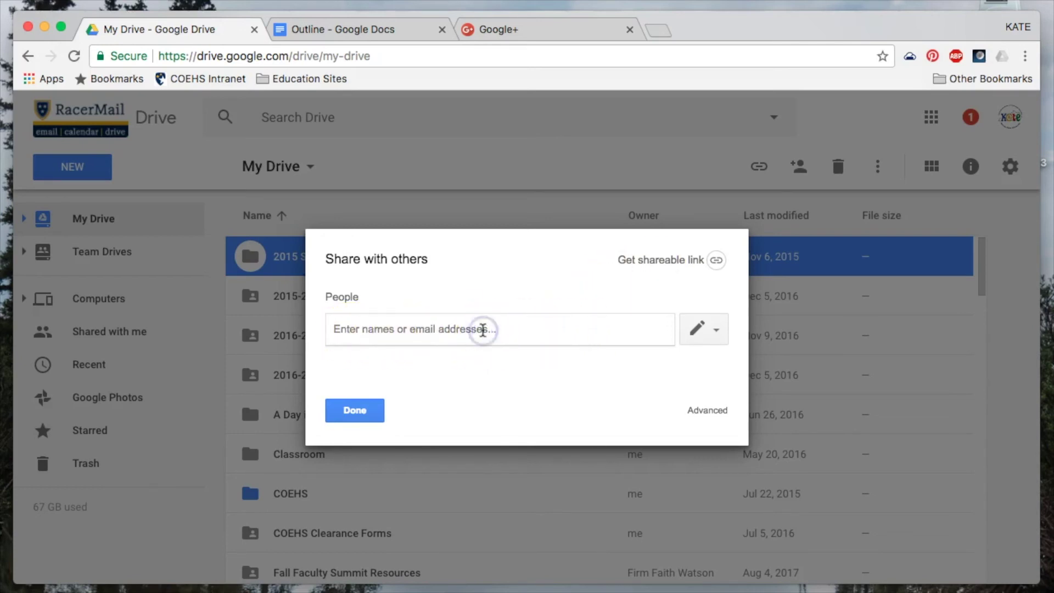
{"action": "type", "text": "vk"}
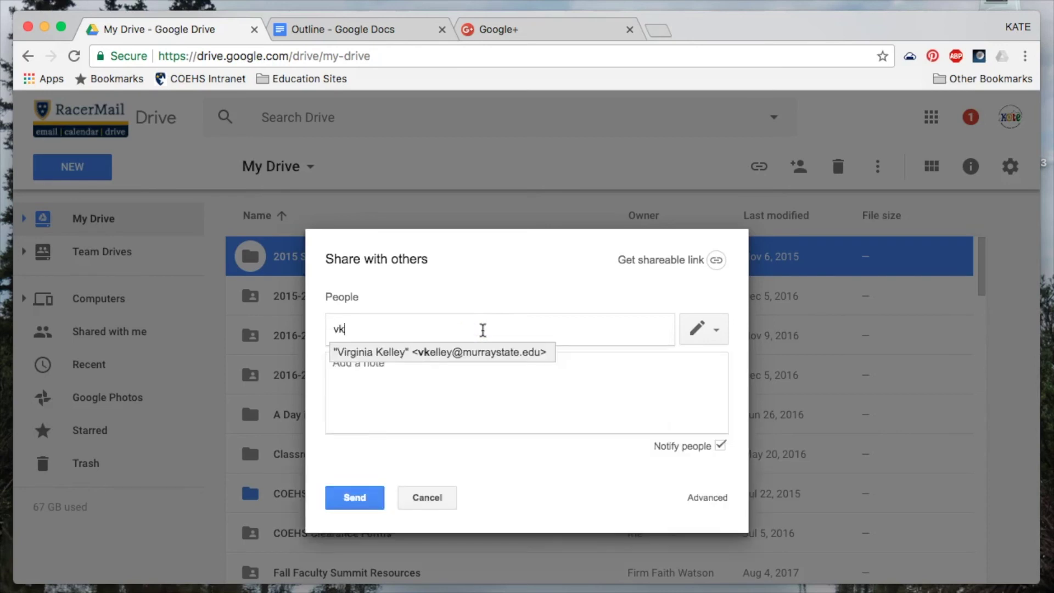
{"action": "key", "text": "Return"}
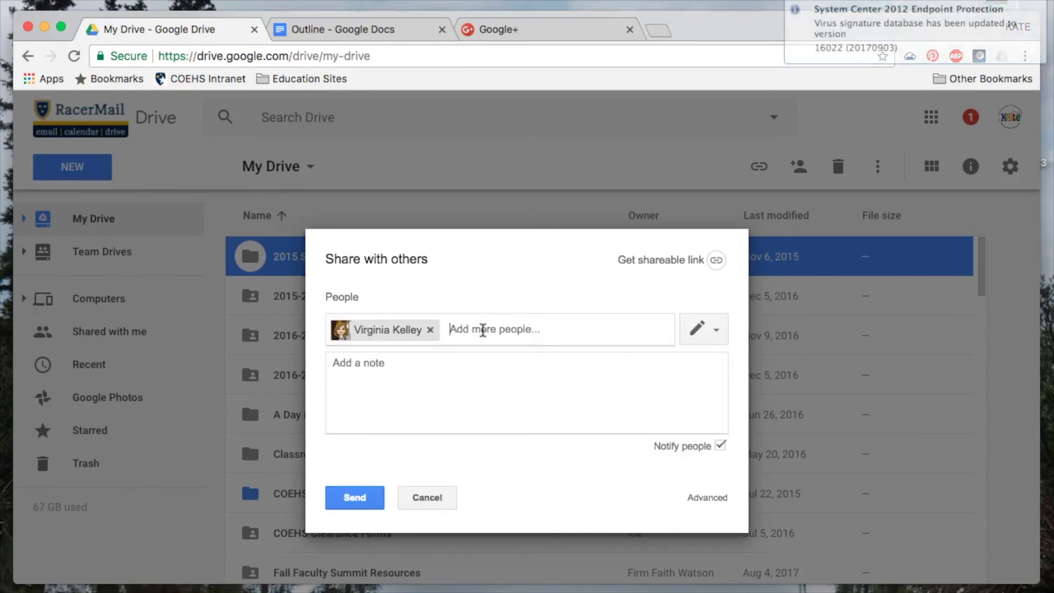
{"action": "type", "text": "je"}
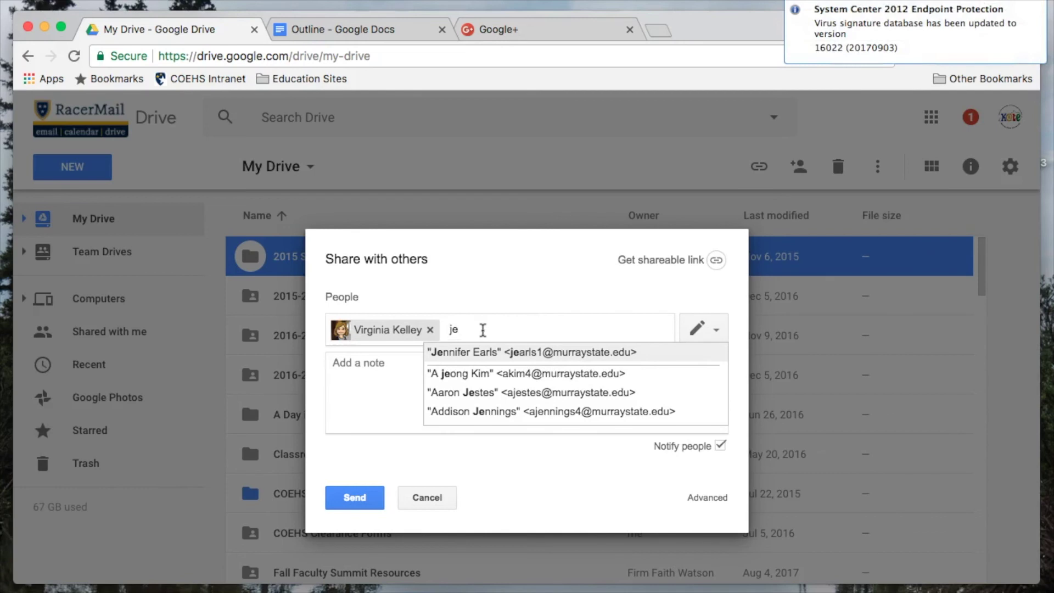
{"action": "key", "text": "Return"}
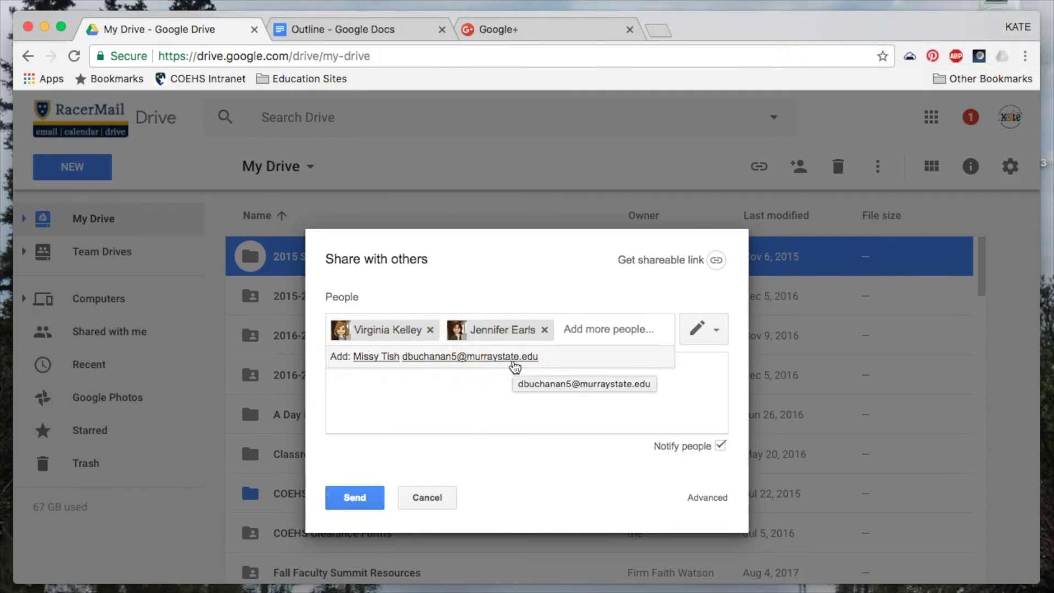
{"action": "left_click", "coordinate": [717, 340]}
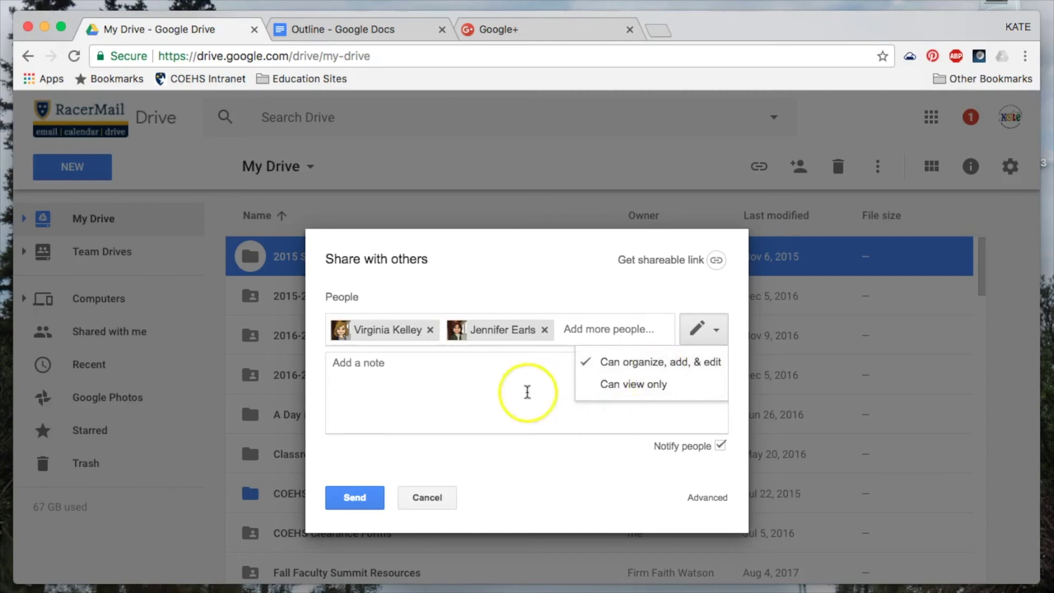
{"action": "left_click", "coordinate": [532, 393]}
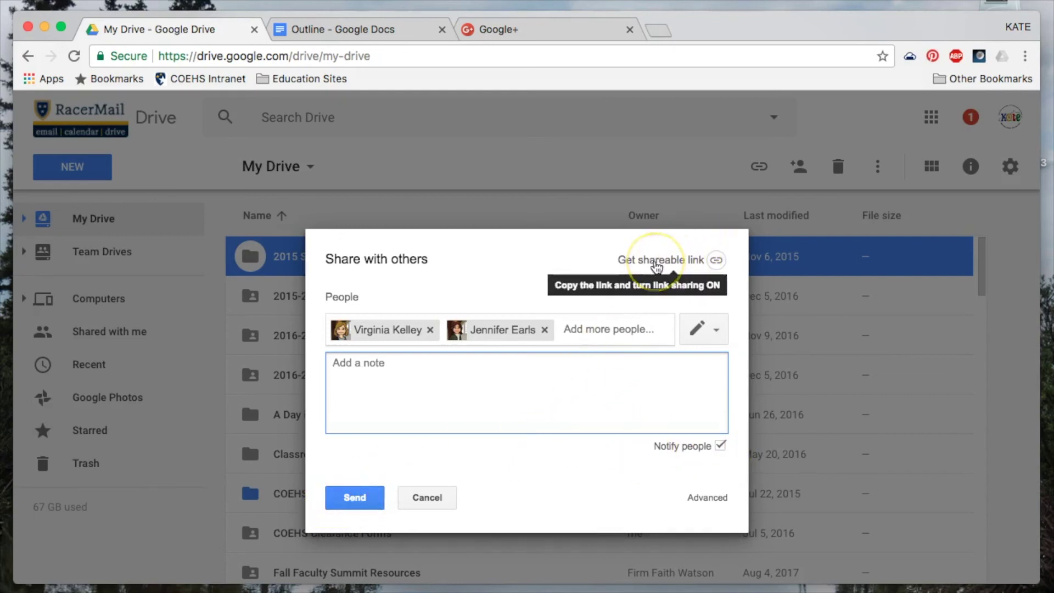
- Get the folder's shareable link, keeping access at anyone at Murray State University with the link can view
{"action": "left_click", "coordinate": [656, 261]}
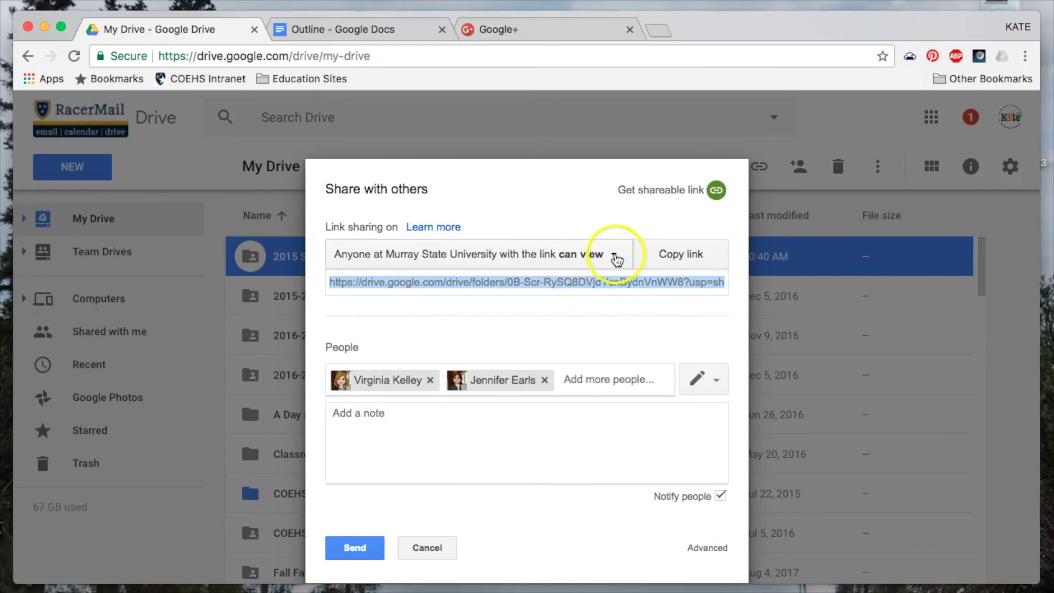
{"action": "left_click", "coordinate": [615, 256]}
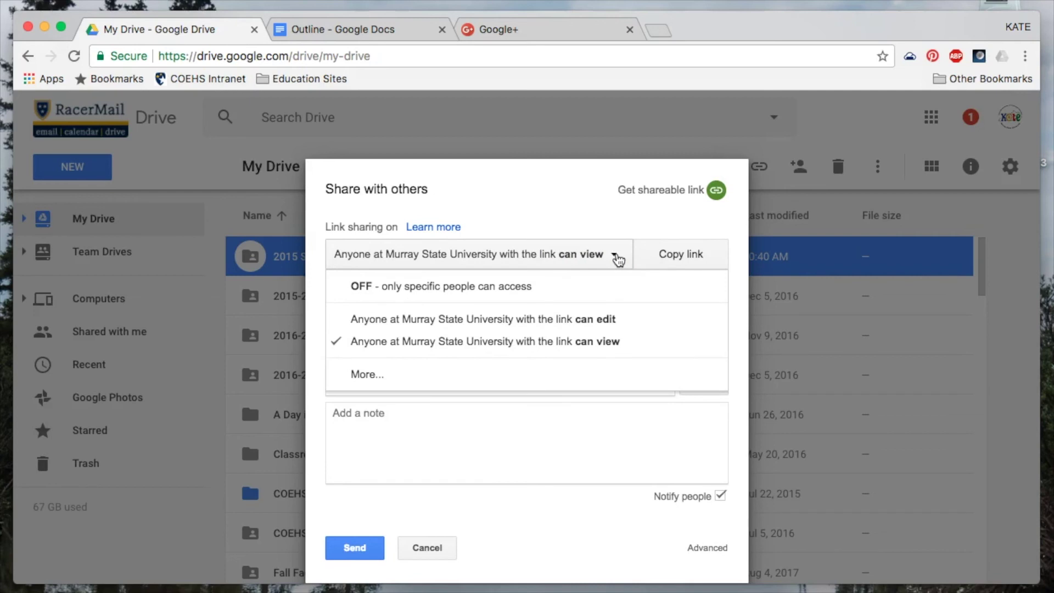
{"action": "left_click", "coordinate": [432, 345]}
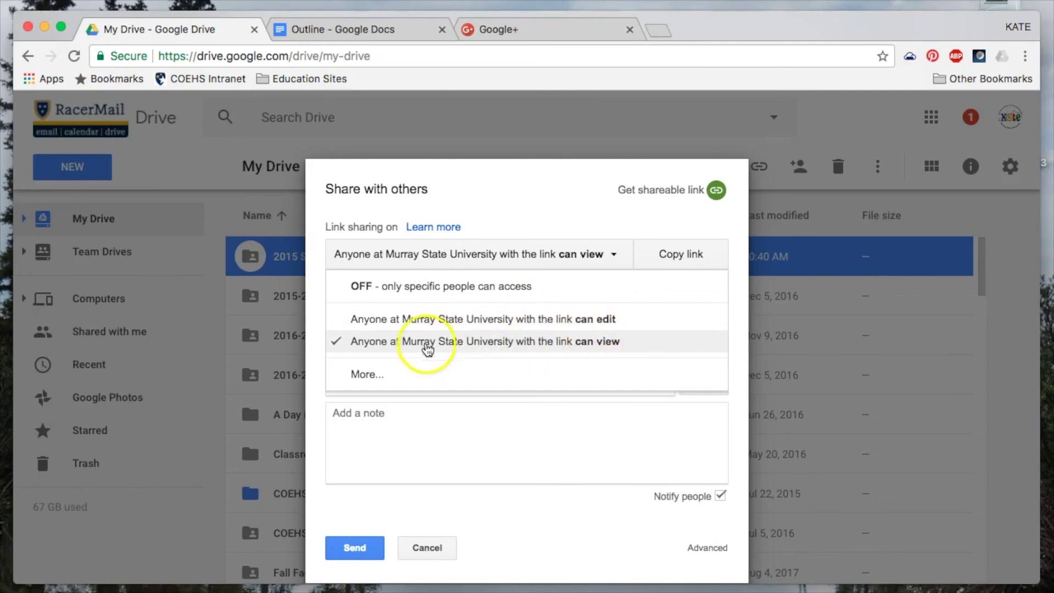
- Try the Anyone with the link option among the additional link sharing settings, check its access levels, and discard the change
{"action": "left_click", "coordinate": [367, 377]}
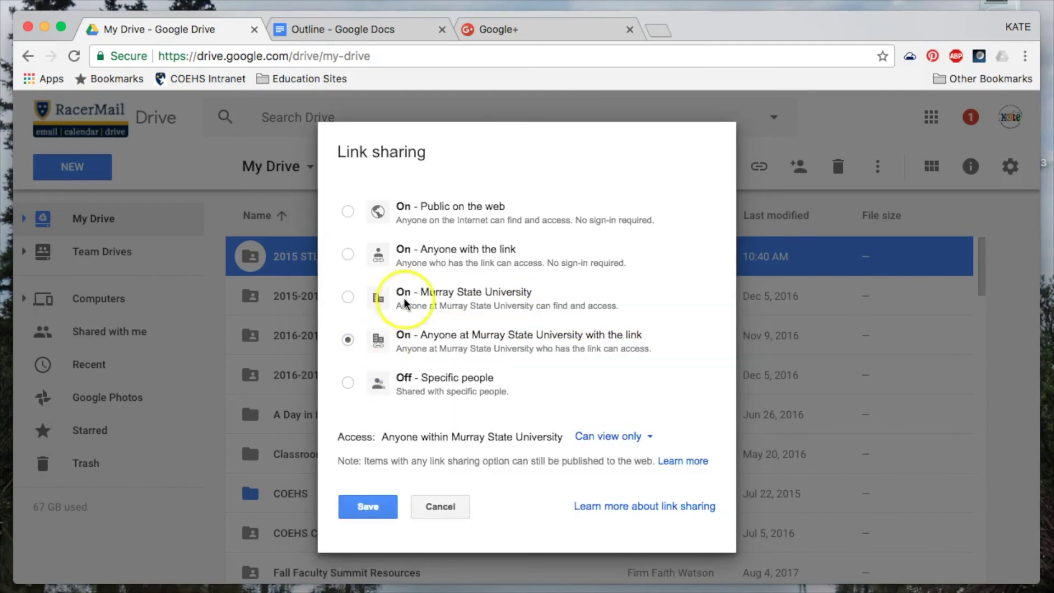
{"action": "left_click", "coordinate": [350, 255]}
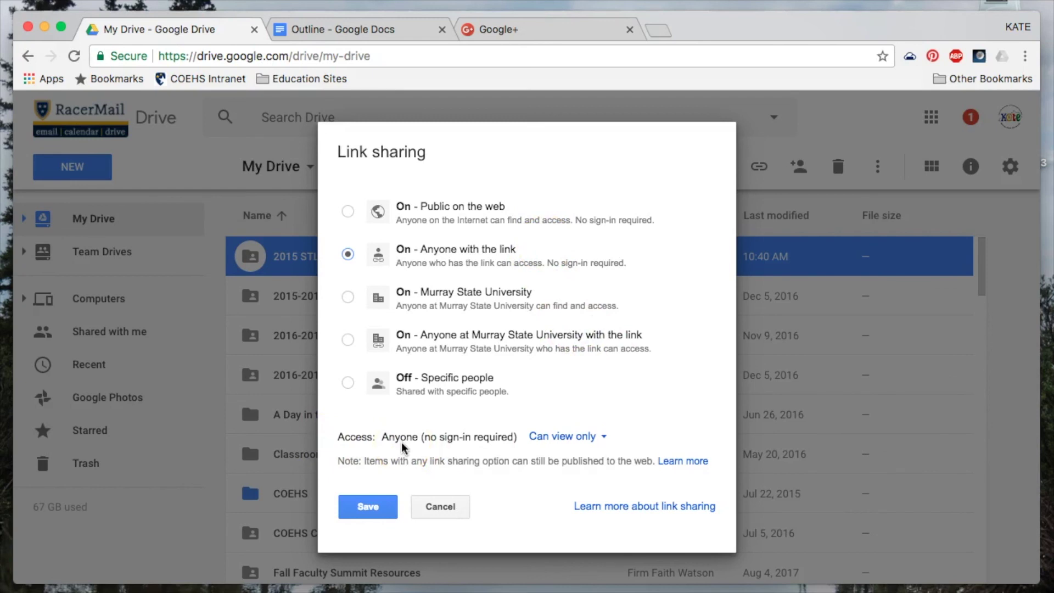
{"action": "left_click", "coordinate": [604, 438]}
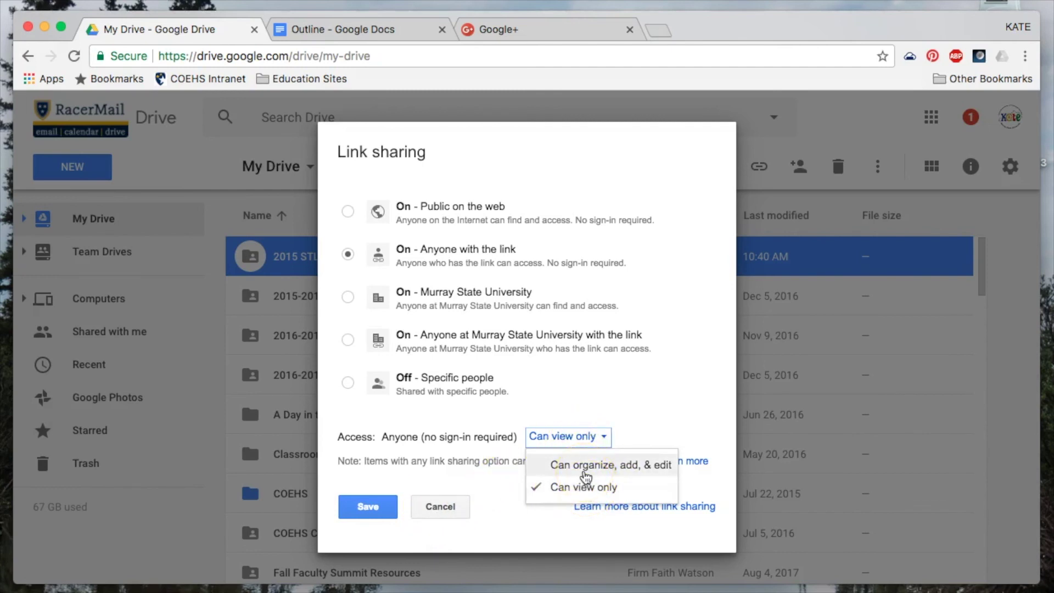
{"action": "left_click", "coordinate": [431, 505]}
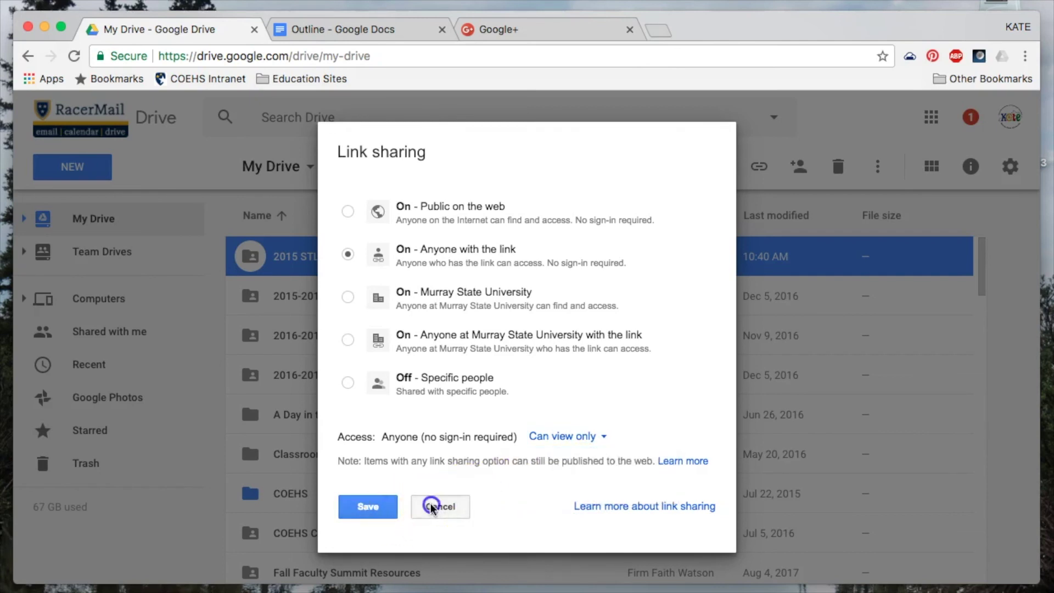
{"action": "left_click", "coordinate": [439, 506]}
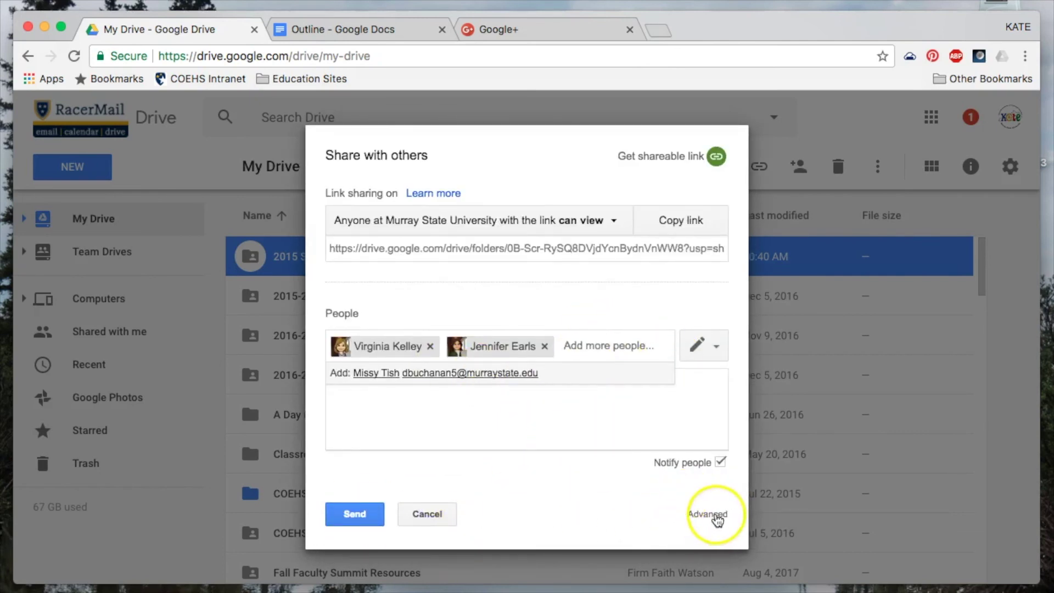
- Review the folder's advanced sharing settings, including who has access and the owner settings, and close them without sending the invitations
{"action": "left_click", "coordinate": [714, 516]}
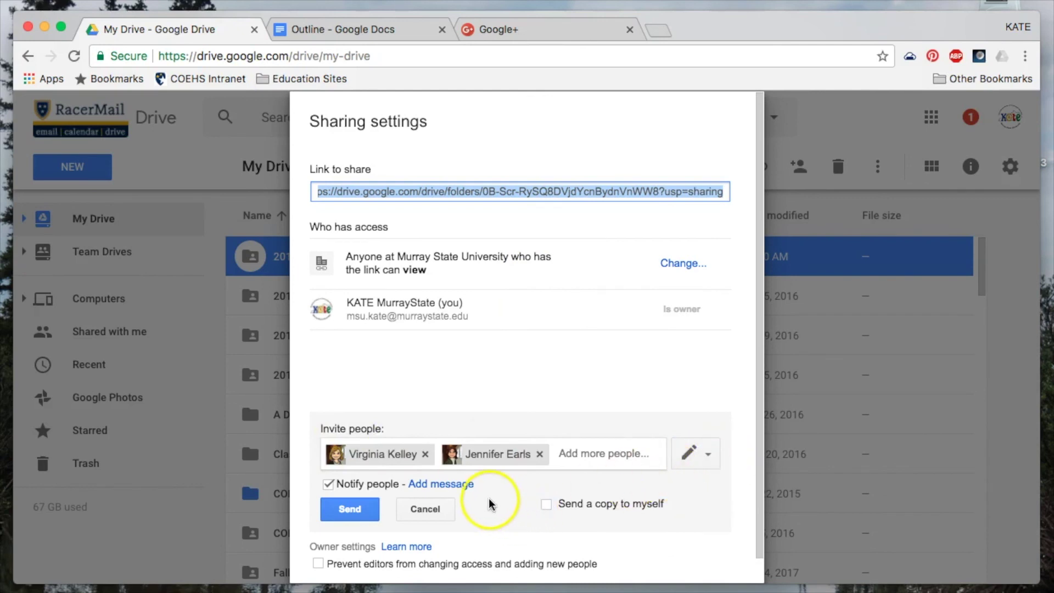
{"action": "scroll", "coordinate": [411, 489], "scroll_direction": "down", "scroll_amount": 1}
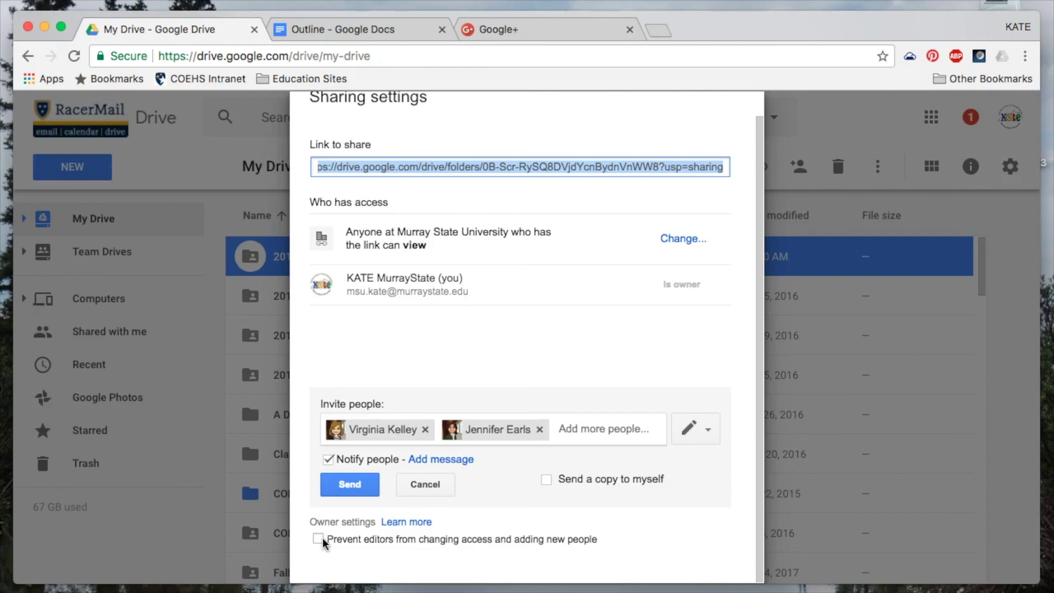
{"action": "scroll", "coordinate": [571, 332], "scroll_direction": "up", "scroll_amount": 1}
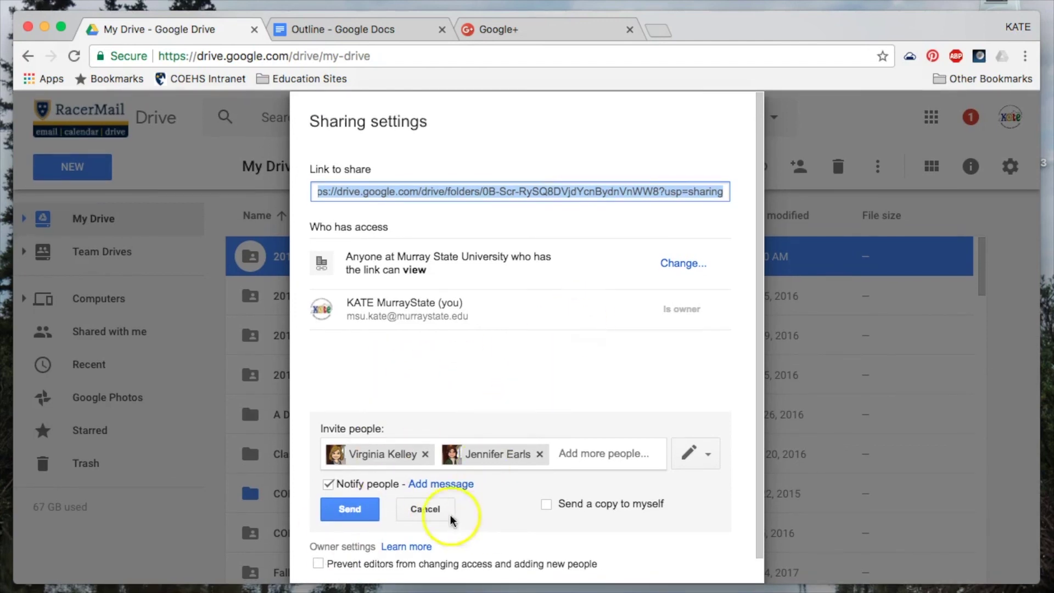
{"action": "left_click", "coordinate": [431, 510]}
{"action": "left_click", "coordinate": [338, 552]}
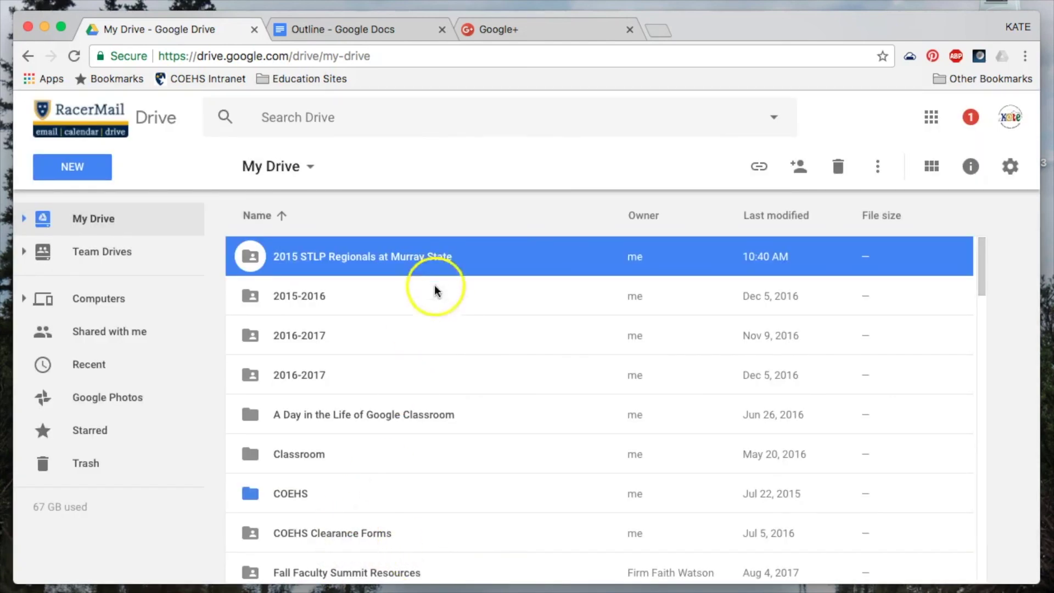
- Open sharing for the starred Google Docs document in My Drive, check its permission levels, and get its shareable link
{"action": "scroll", "coordinate": [446, 390], "scroll_direction": "down", "scroll_amount": 2}
{"action": "scroll", "coordinate": [445, 391], "scroll_direction": "down", "scroll_amount": 20}
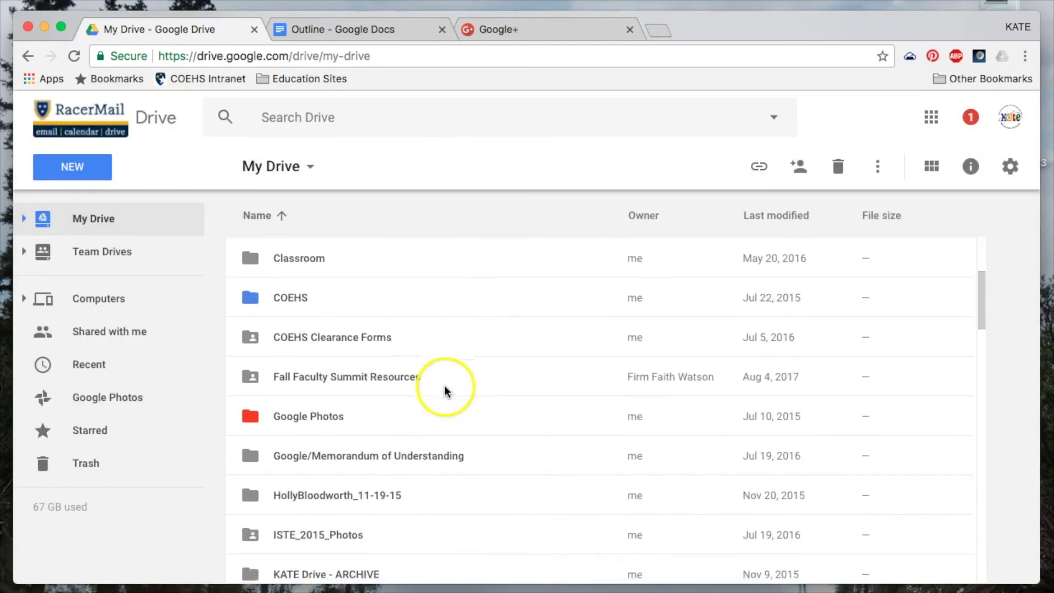
{"action": "scroll", "coordinate": [447, 389], "scroll_direction": "down", "scroll_amount": 4}
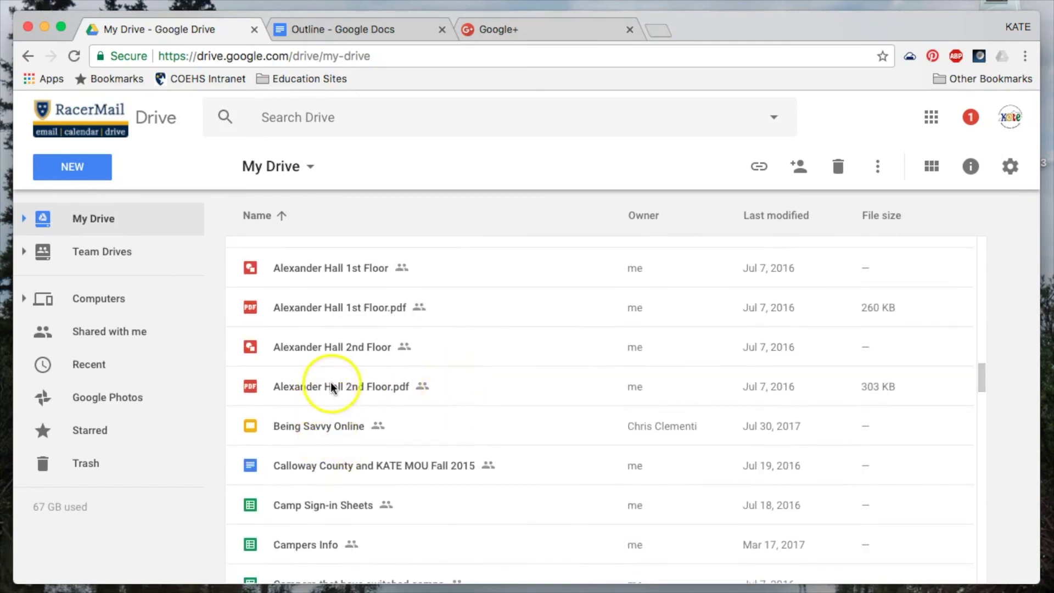
{"action": "scroll", "coordinate": [341, 380], "scroll_direction": "down", "scroll_amount": 10}
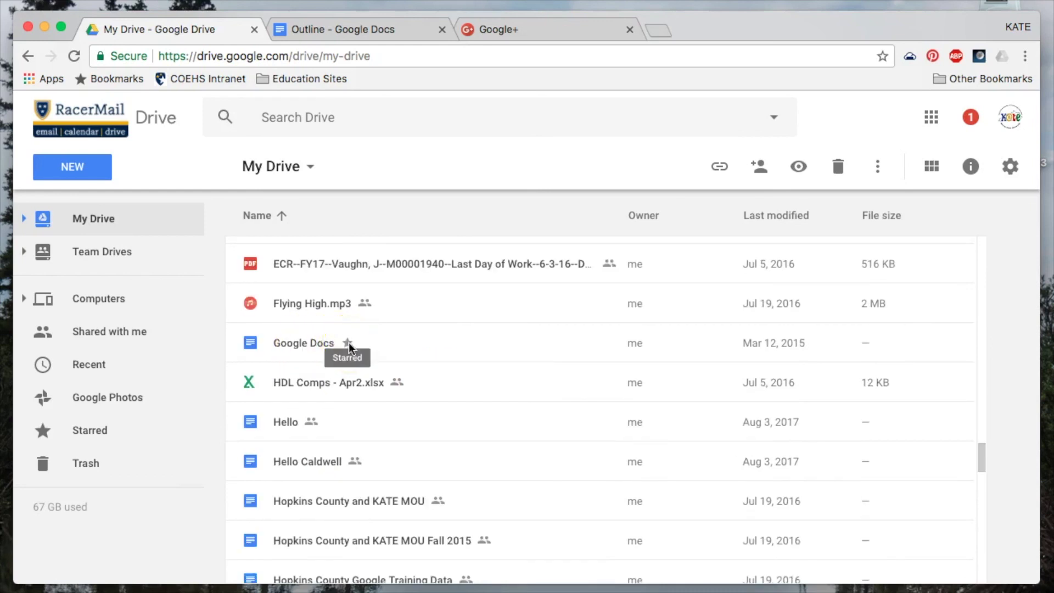
{"action": "right_click", "coordinate": [317, 341]}
{"action": "left_click", "coordinate": [395, 364]}
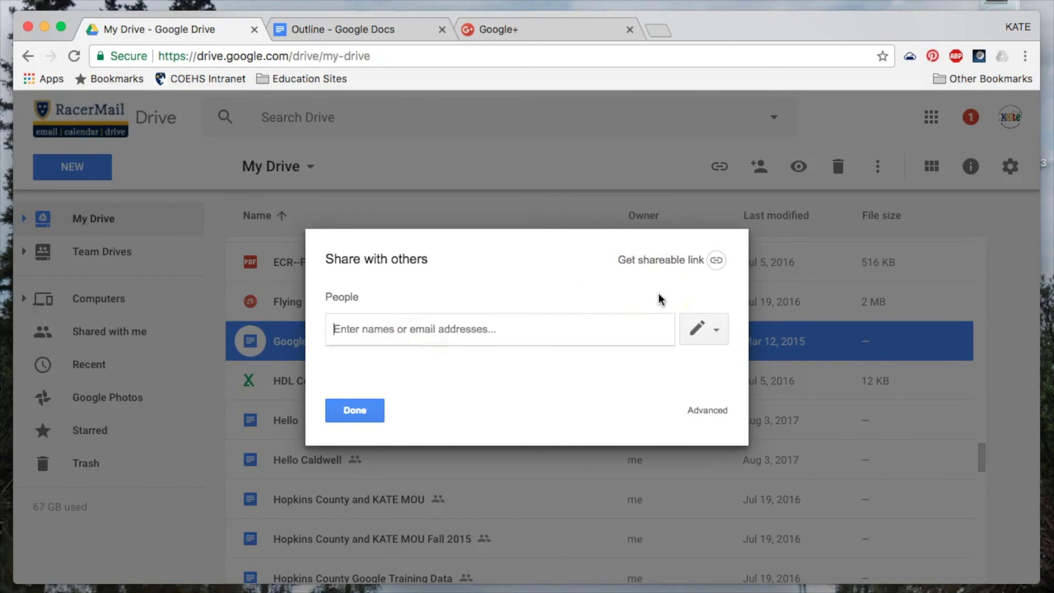
{"action": "left_click", "coordinate": [718, 336]}
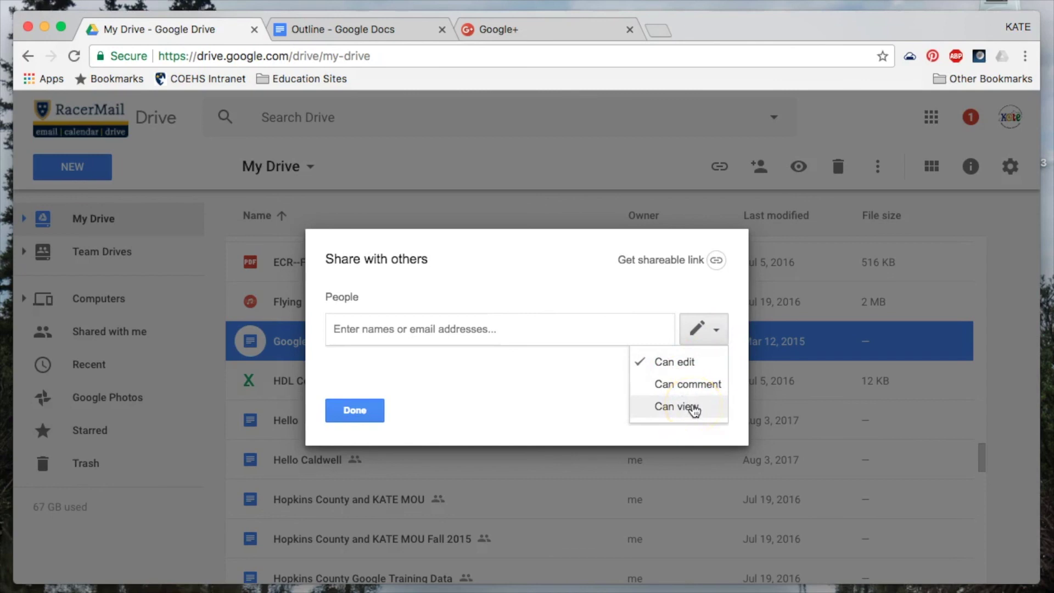
{"action": "left_click", "coordinate": [548, 379]}
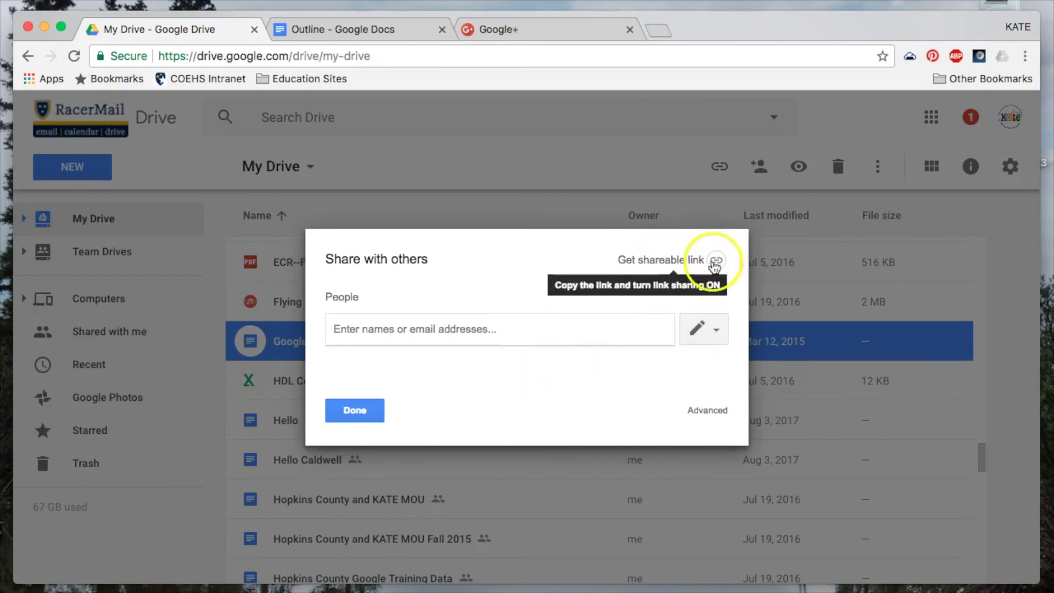
{"action": "left_click", "coordinate": [689, 266]}
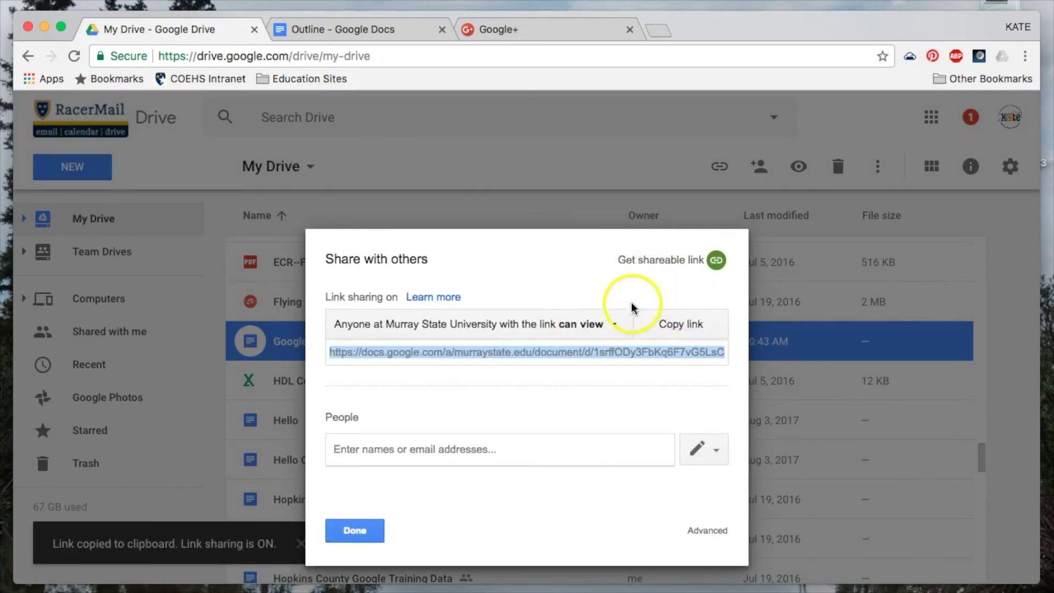
- Change the document's link sharing to Anyone with the link, keeping access at Can view, save it, and open the advanced sharing settings
{"action": "left_click", "coordinate": [612, 326]}
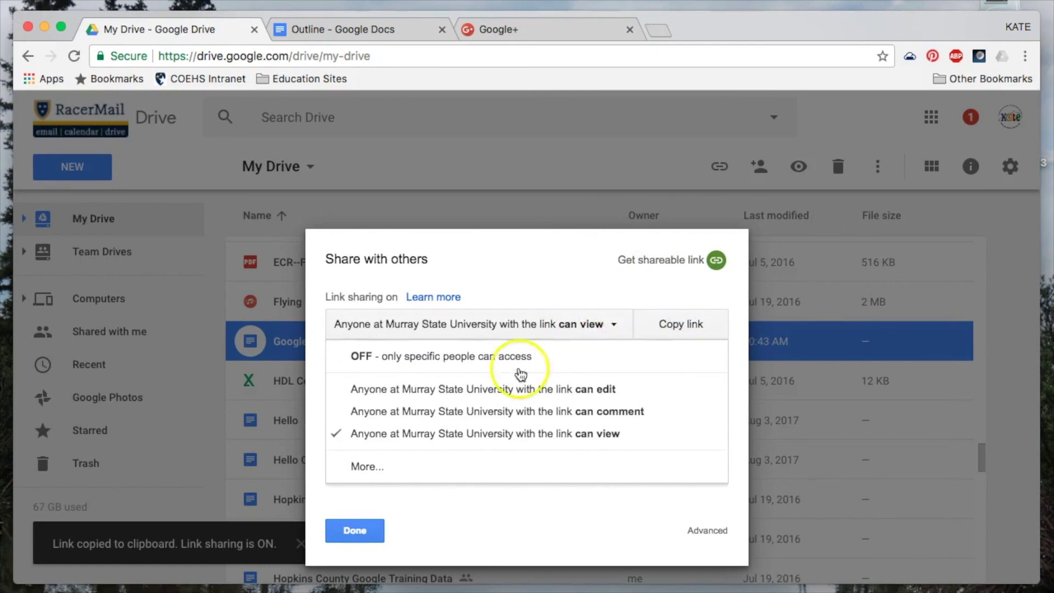
{"action": "left_click", "coordinate": [376, 468]}
{"action": "left_click", "coordinate": [347, 254]}
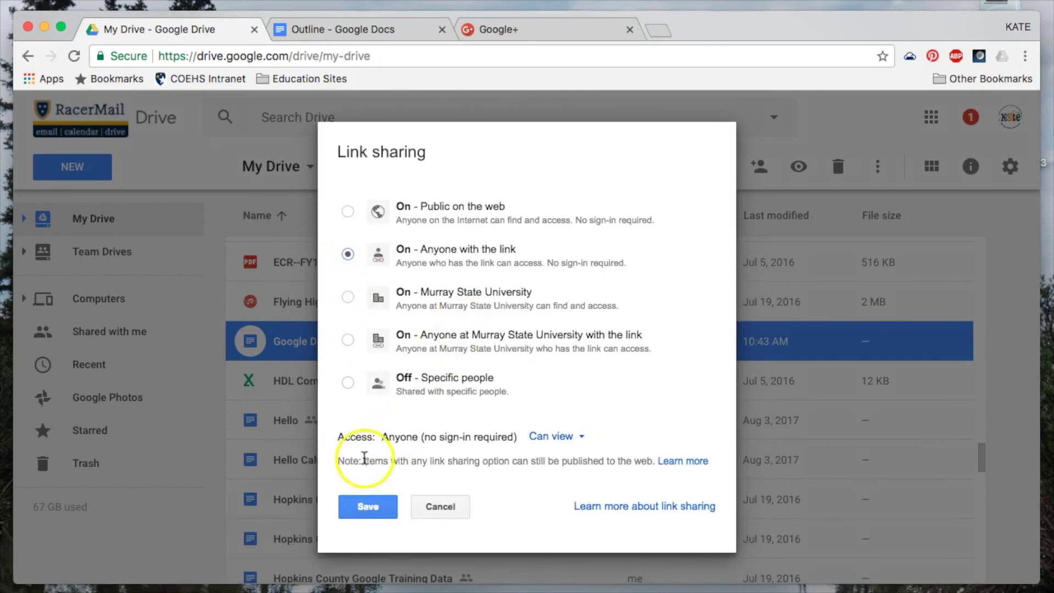
{"action": "left_click", "coordinate": [584, 435]}
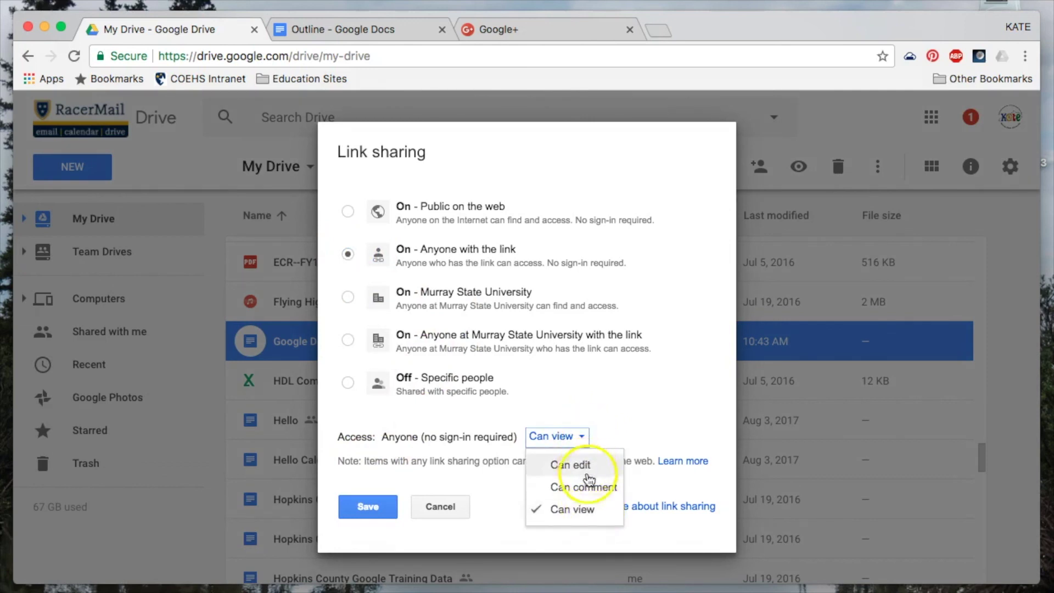
{"action": "left_click", "coordinate": [633, 526]}
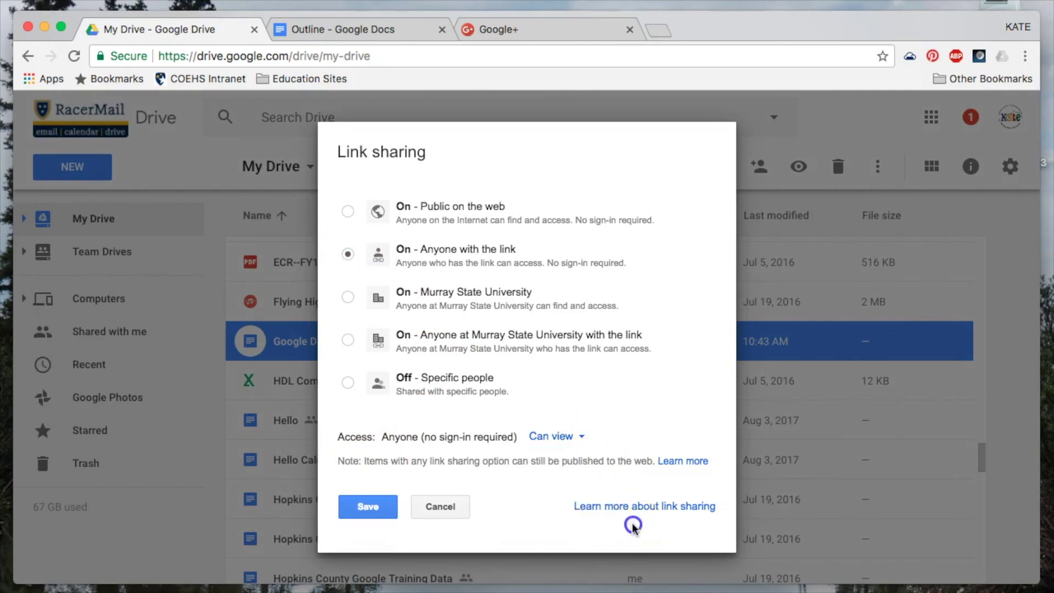
{"action": "left_click", "coordinate": [375, 504]}
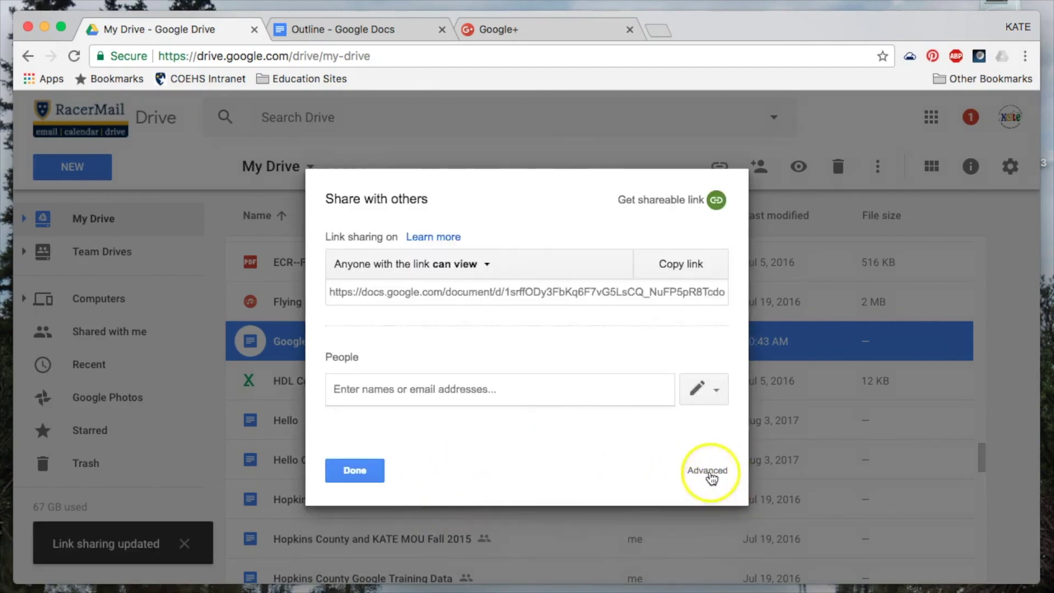
{"action": "left_click", "coordinate": [709, 472]}
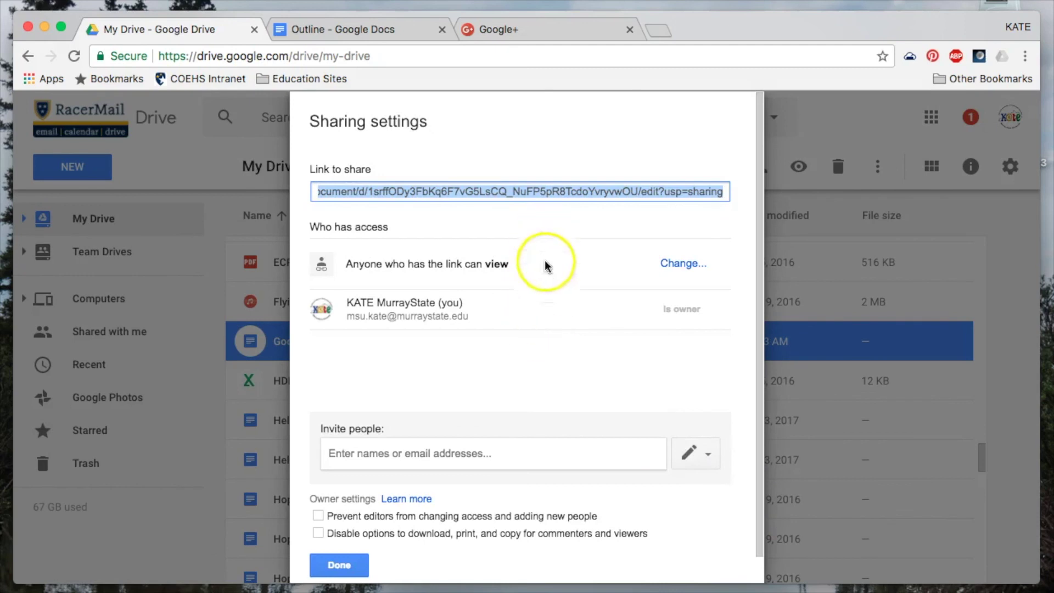